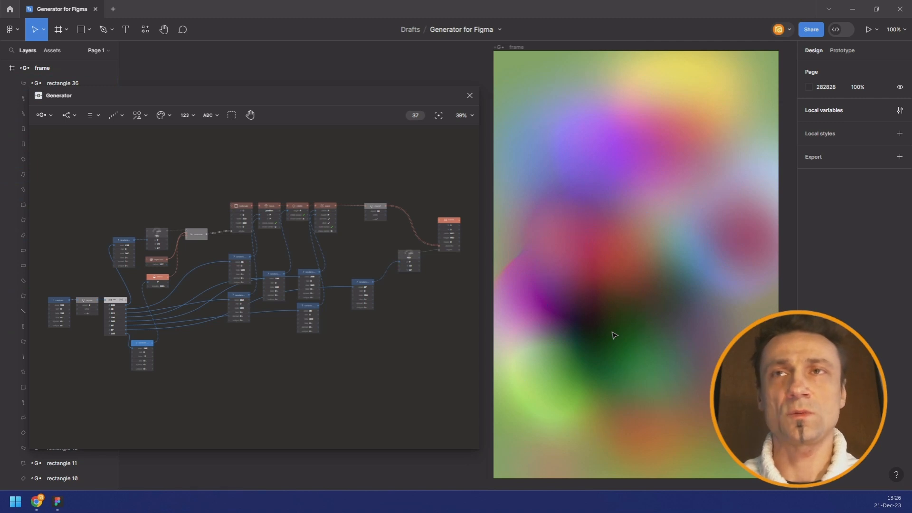
Delete all existing nodes from the Generator graph.
{"action": "mouse_move", "coordinate": [89, 357]}
{"action": "left_mouse_down"}
{"action": "mouse_move", "coordinate": [90, 344]}
{"action": "mouse_move", "coordinate": [108, 340]}
{"action": "mouse_move", "coordinate": [91, 347]}
{"action": "left_mouse_up"}
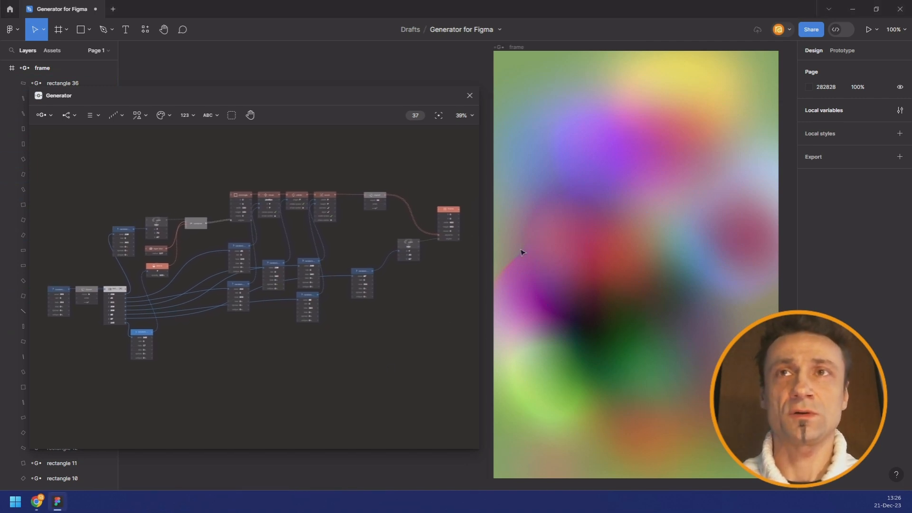
{"action": "key", "text": "ctrl+a"}
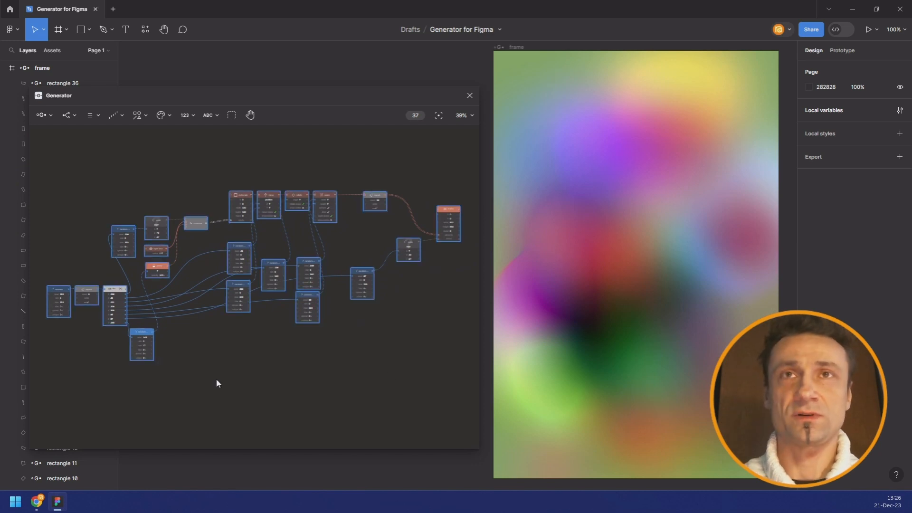
{"action": "key", "text": "Delete"}
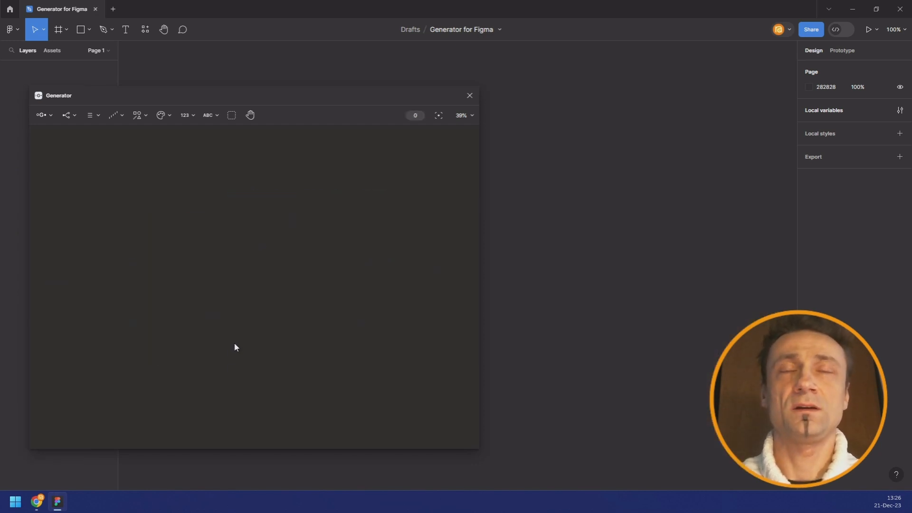
Add a frame node with width 600 and height 900.
{"action": "left_click", "coordinate": [144, 118]}
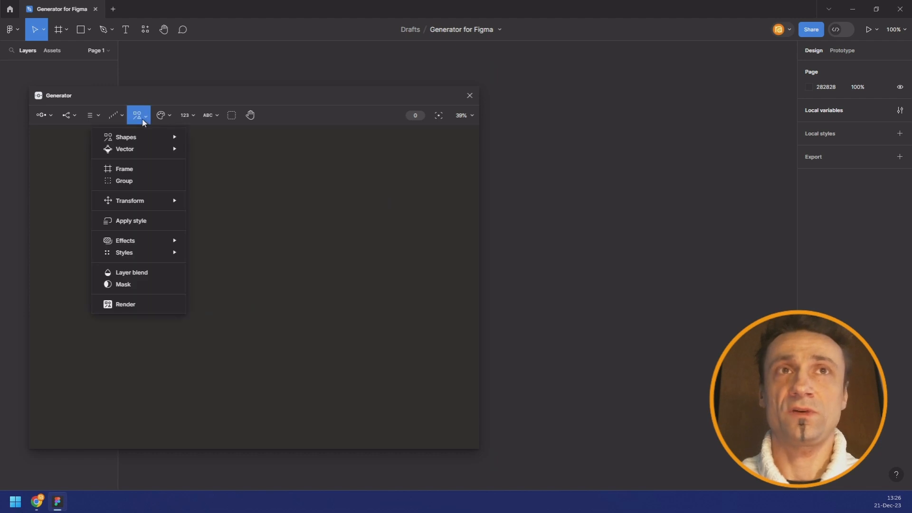
{"action": "left_click", "coordinate": [142, 172]}
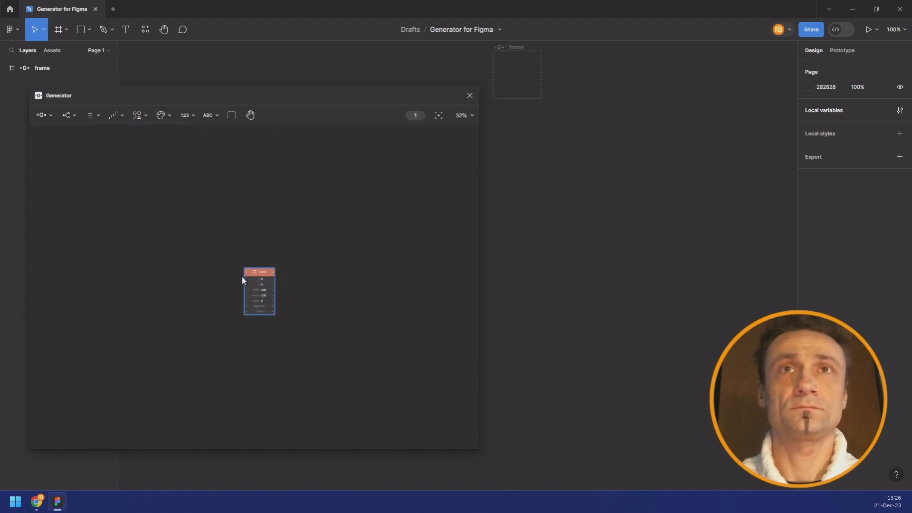
{"action": "left_click_drag", "start_coordinate": [367, 299], "coordinate": [351, 264]}
{"action": "left_click", "coordinate": [304, 286]}
{"action": "type", "text": "600"}
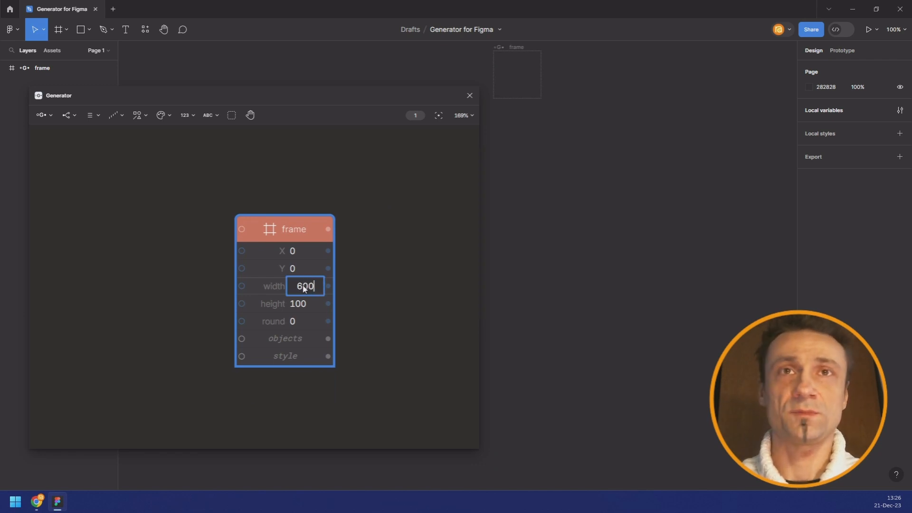
{"action": "key", "text": "Tab"}
{"action": "type", "text": "900"}
{"action": "key", "text": "Return"}
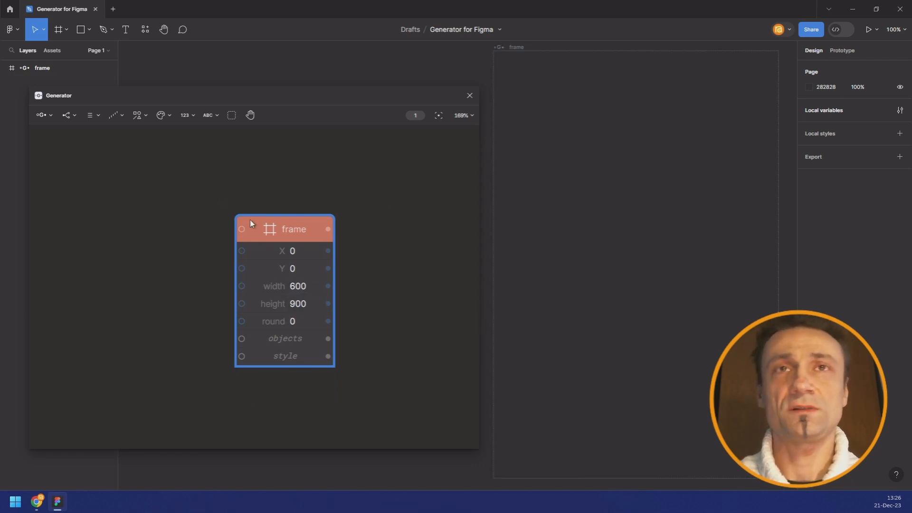
{"action": "scroll", "coordinate": [255, 180], "scroll_direction": "down", "scroll_amount": 6}
{"action": "left_click_drag", "start_coordinate": [250, 180], "coordinate": [301, 218]}
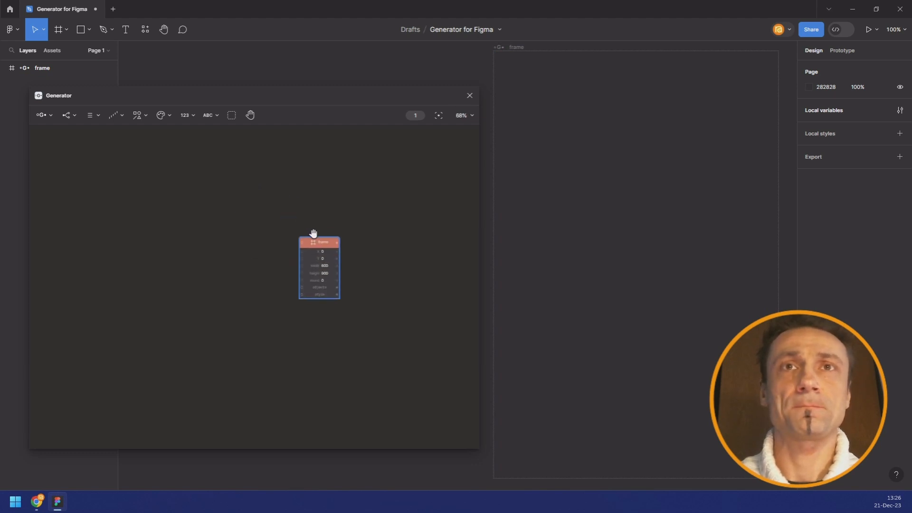
{"action": "scroll", "coordinate": [312, 233], "scroll_direction": "up", "scroll_amount": 5}
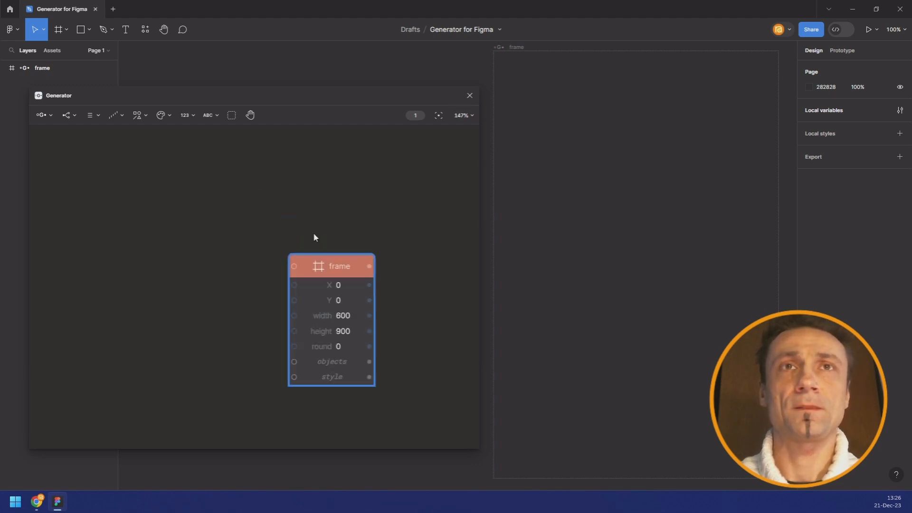
{"action": "left_click", "coordinate": [161, 116]}
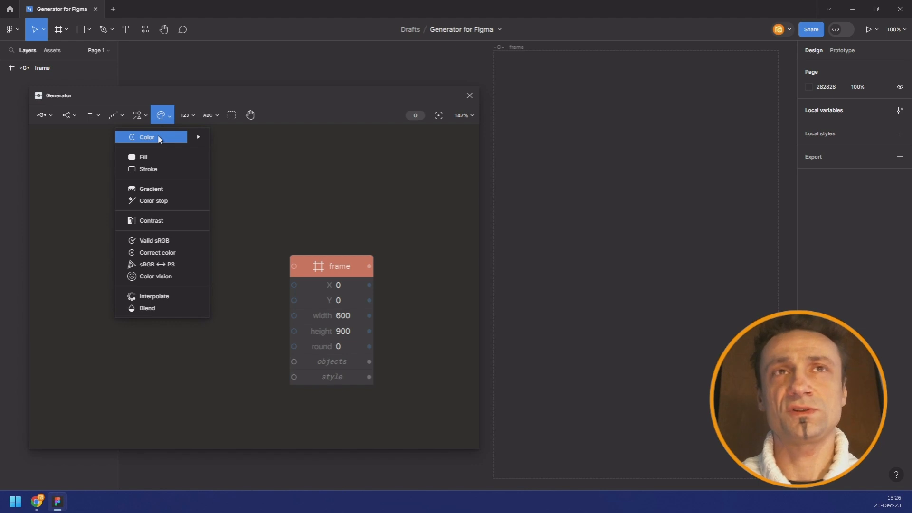
{"action": "left_click", "coordinate": [158, 137]}
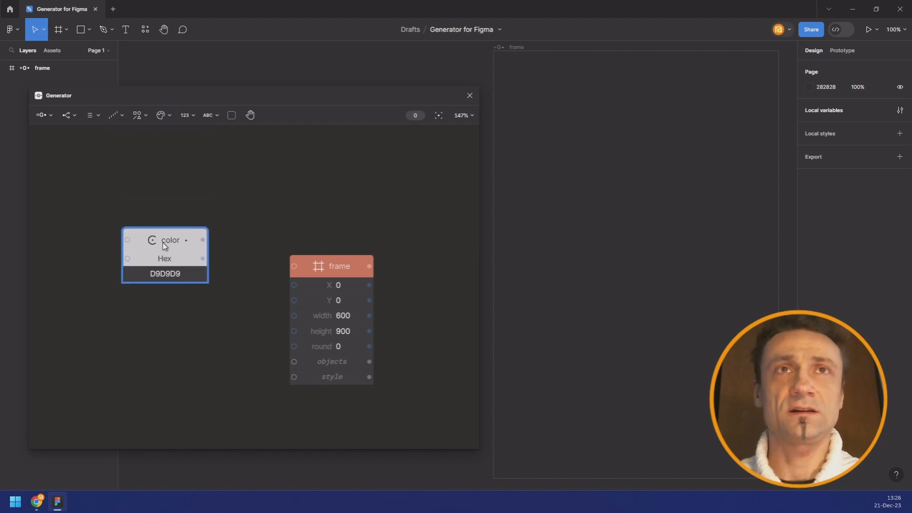
{"action": "key", "text": "Delete"}
Add a color node, connect it to the frame node's style input, and place it beside that input.
{"action": "left_click", "coordinate": [164, 116]}
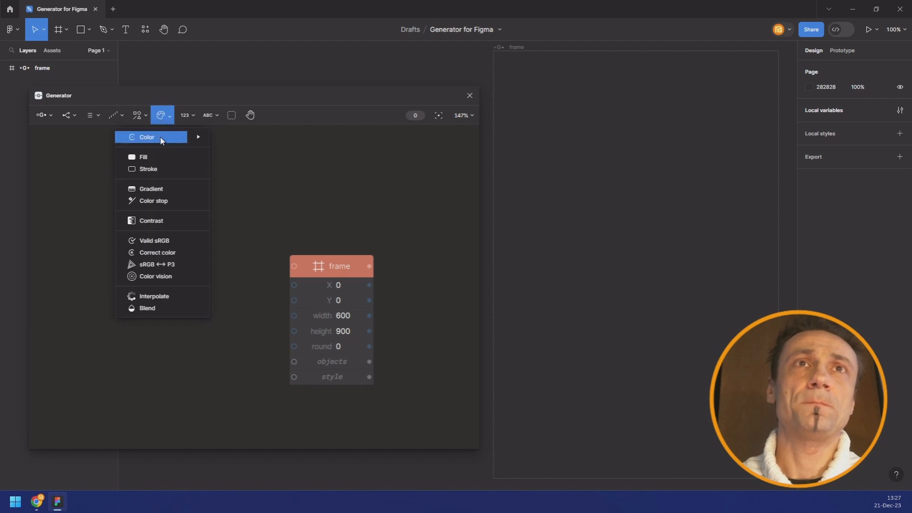
{"action": "mouse_move", "coordinate": [161, 139]}
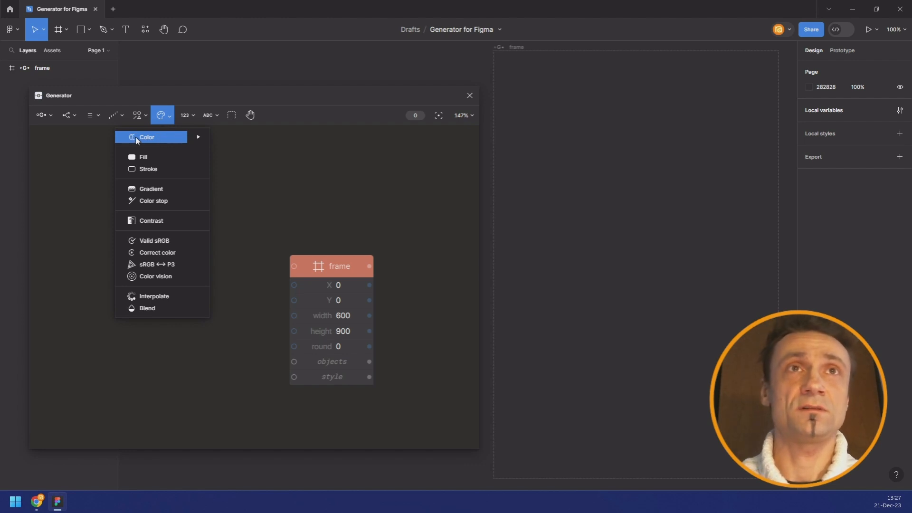
{"action": "left_click", "coordinate": [164, 137]}
{"action": "left_click_drag", "start_coordinate": [167, 155], "coordinate": [295, 376]}
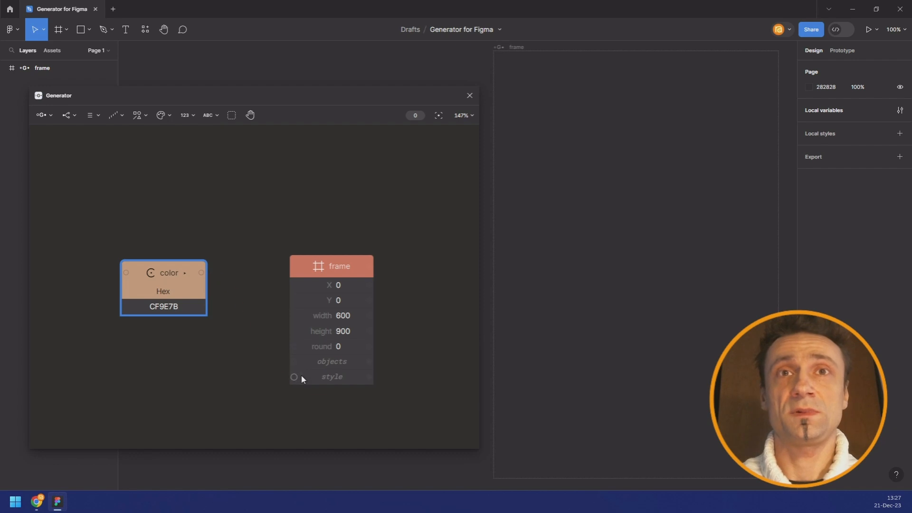
{"action": "left_click_drag", "start_coordinate": [182, 275], "coordinate": [224, 330]}
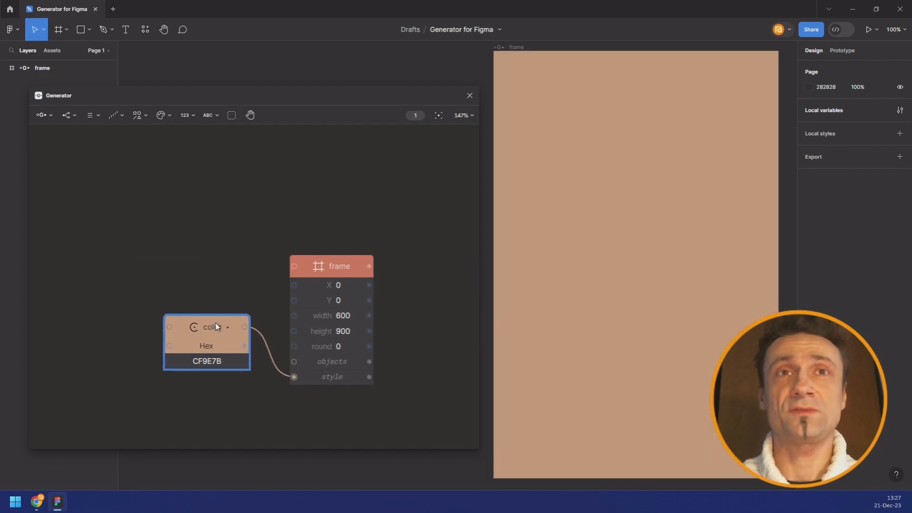
Try hex 1D1FBF on the frame's color node, and settle on BF3DC7.
{"action": "double_click", "coordinate": [235, 363]}
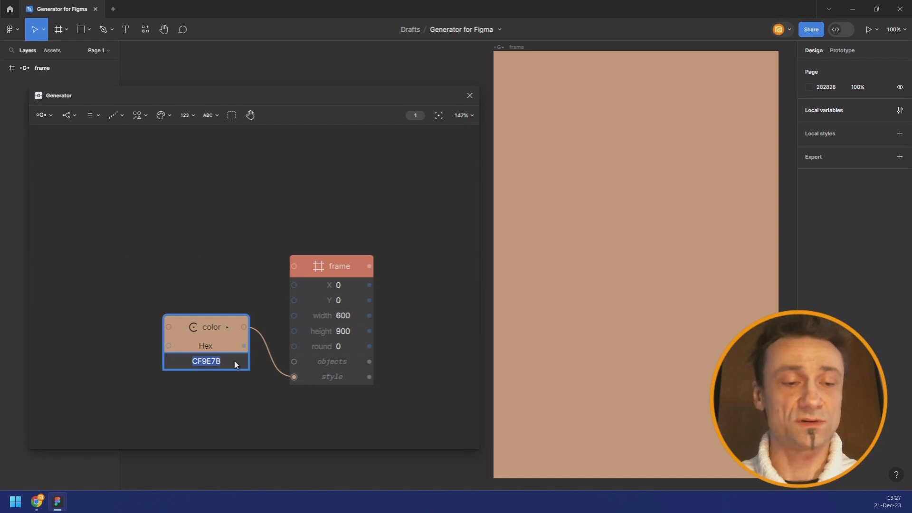
{"action": "type", "text": "1D1FBF"}
{"action": "key", "text": "Return"}
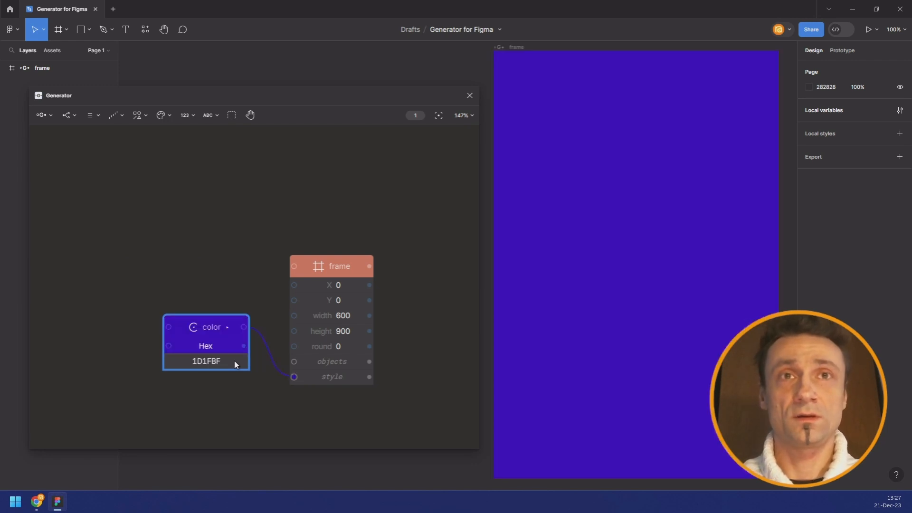
{"action": "double_click", "coordinate": [235, 363]}
{"action": "type", "text": "BF3DC7"}
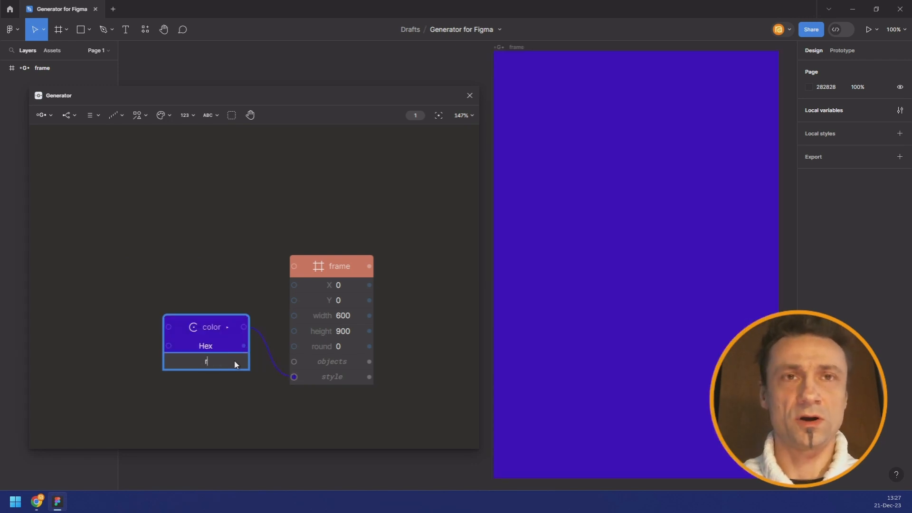
{"action": "key", "text": "Return"}
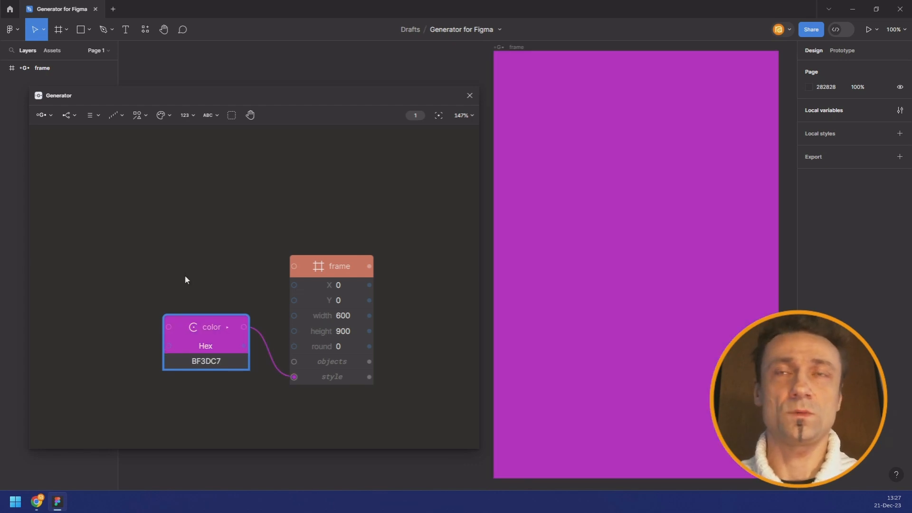
Move the color node lower, beside the frame node's style input.
{"action": "left_click_drag", "start_coordinate": [218, 325], "coordinate": [219, 365]}
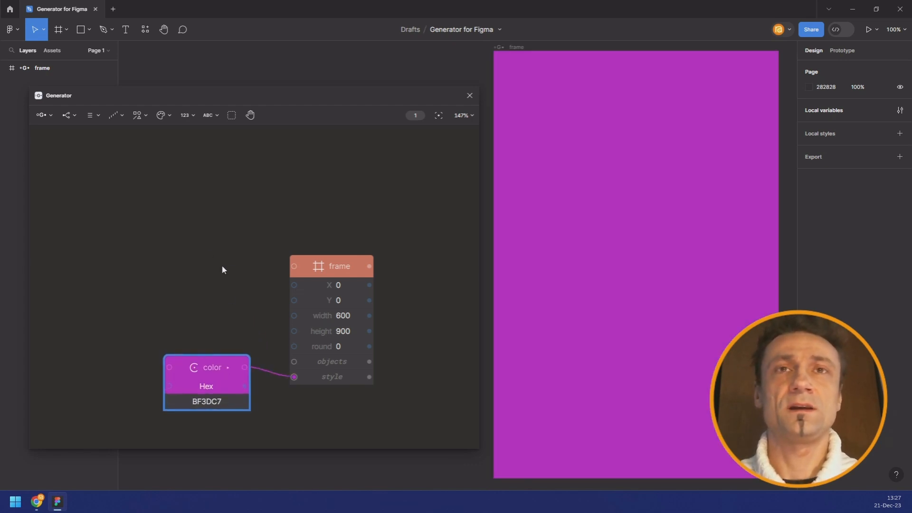
{"action": "scroll", "coordinate": [222, 270], "scroll_direction": "down", "scroll_amount": 2}
{"action": "left_click_drag", "start_coordinate": [199, 253], "coordinate": [284, 237]}
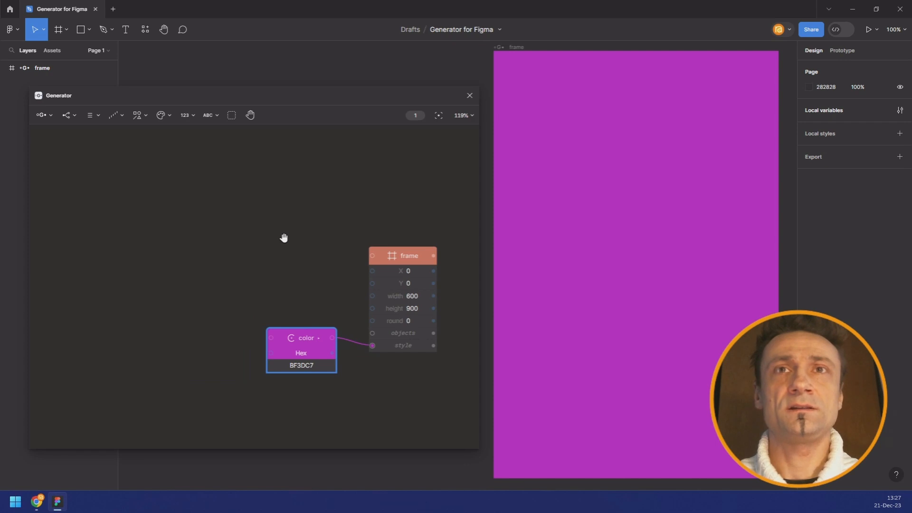
{"action": "left_click_drag", "start_coordinate": [297, 337], "coordinate": [310, 348]}
Add a rectangle shape node in the empty area well before the frame and color nodes.
{"action": "left_click_drag", "start_coordinate": [225, 266], "coordinate": [295, 271]}
{"action": "scroll", "coordinate": [254, 266], "scroll_direction": "down", "scroll_amount": 4}
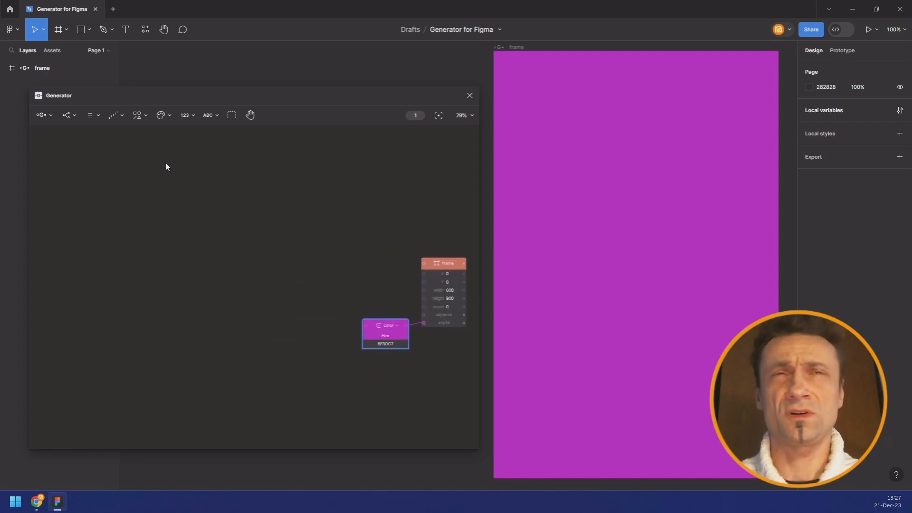
{"action": "left_click", "coordinate": [138, 115]}
{"action": "mouse_move", "coordinate": [135, 137]}
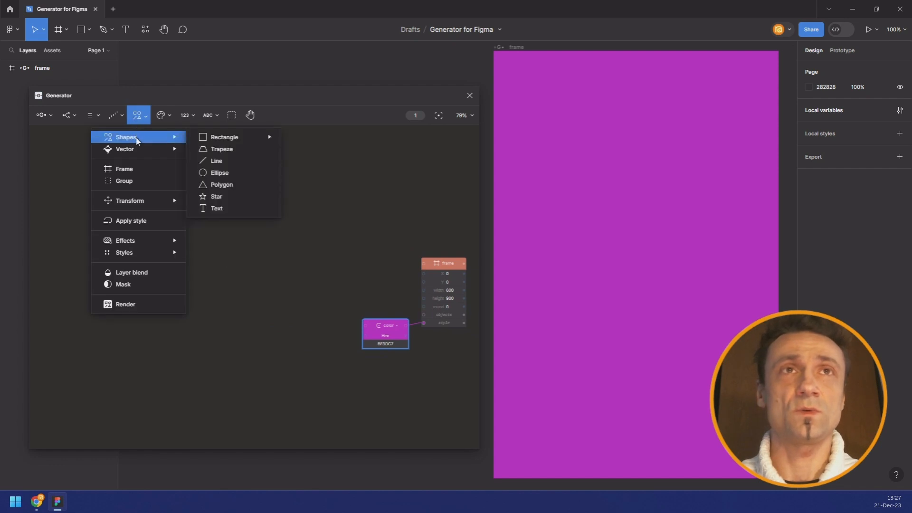
{"action": "left_click", "coordinate": [212, 137]}
{"action": "left_click_drag", "start_coordinate": [186, 230], "coordinate": [181, 179]}
Add a second color node connected to the rectangle node's style input, with hex value 284378.
{"action": "left_click", "coordinate": [160, 115]}
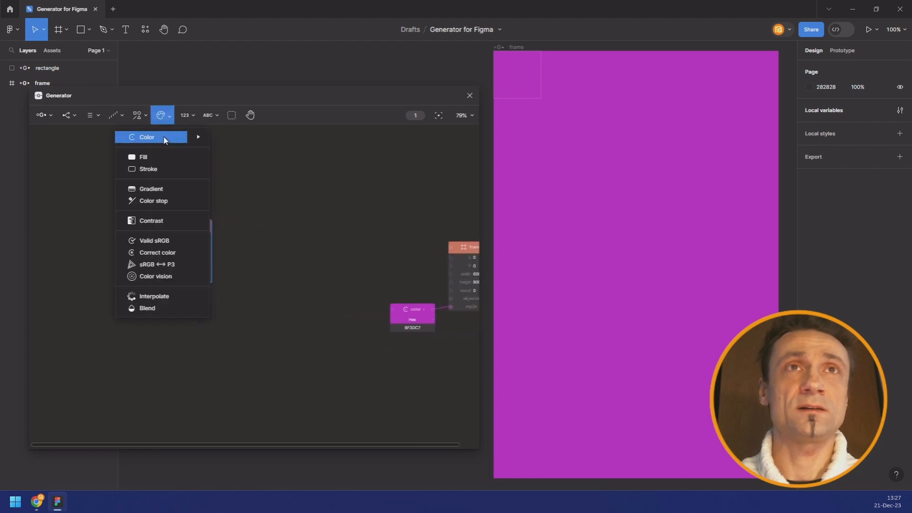
{"action": "left_click", "coordinate": [163, 136]}
{"action": "left_click_drag", "start_coordinate": [143, 229], "coordinate": [175, 277]}
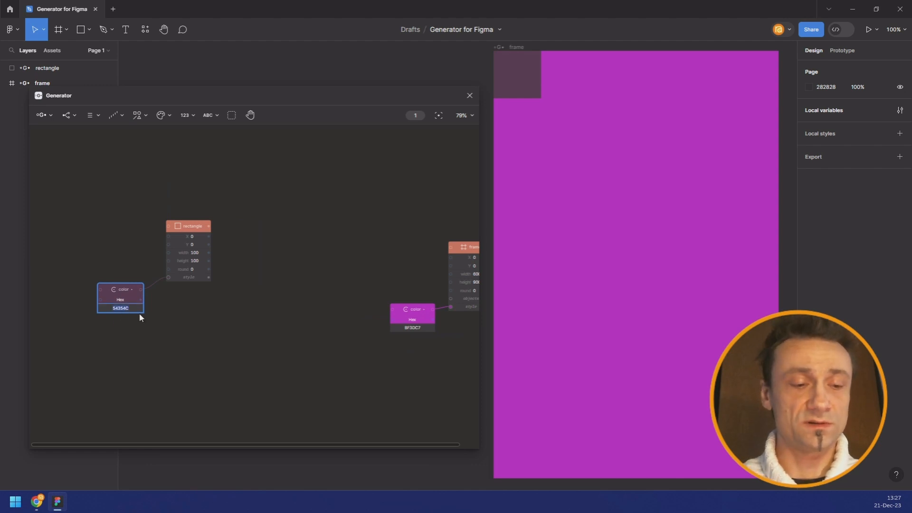
{"action": "type", "text": "284378"}
{"action": "key", "text": "Return"}
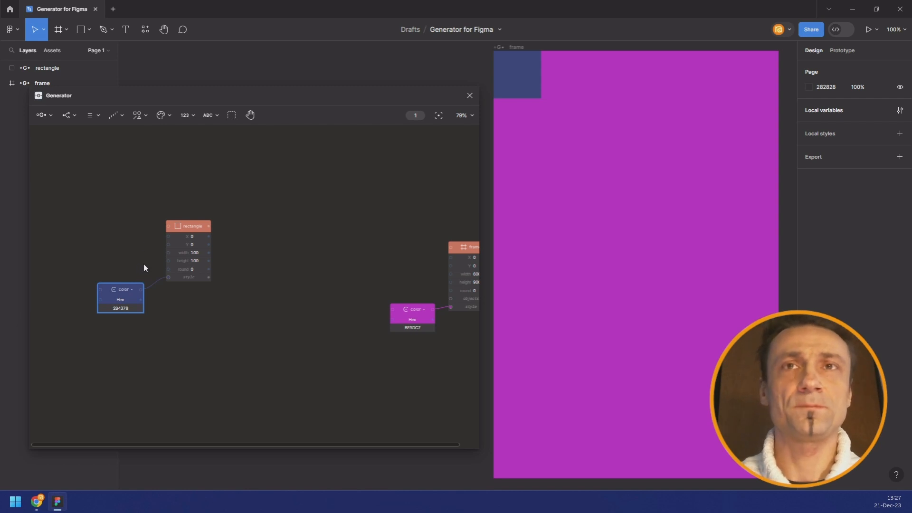
Switch both color nodes to HSV, setting the hue to 181 for the frame and 216 for the rectangle.
{"action": "left_click", "coordinate": [121, 300]}
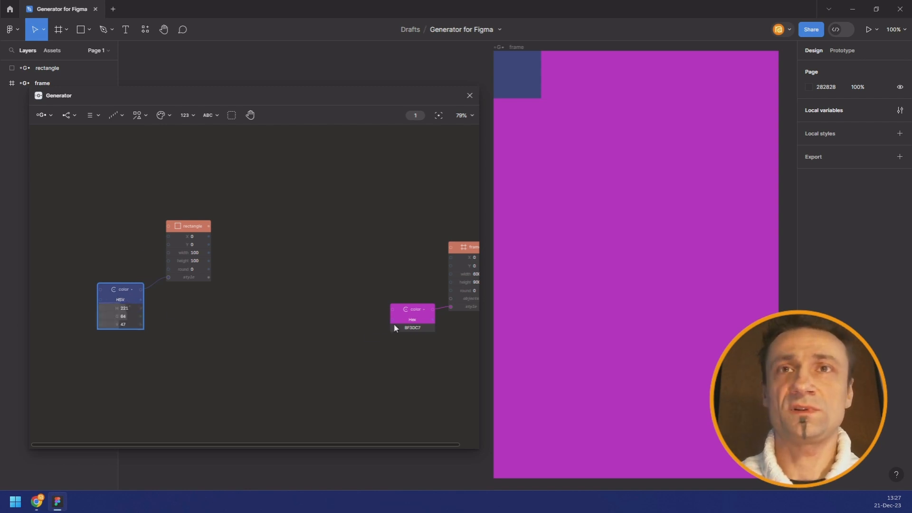
{"action": "left_click", "coordinate": [412, 319]}
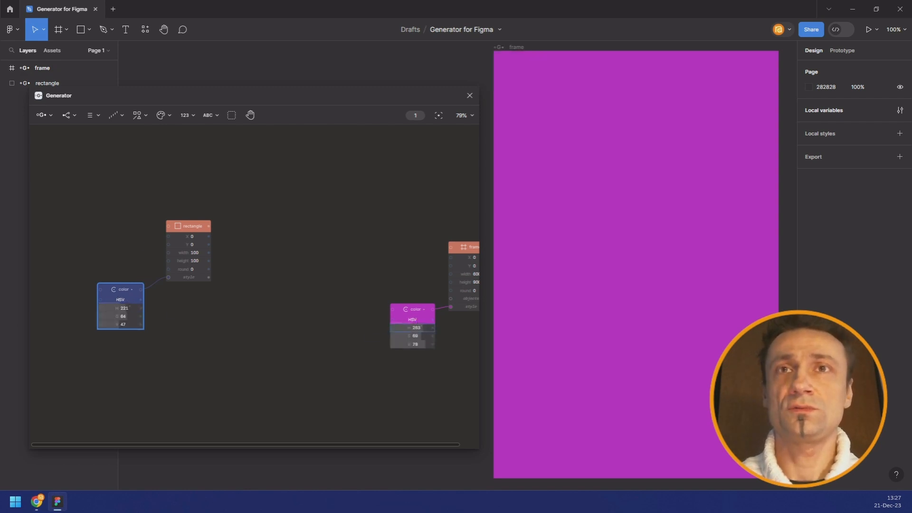
{"action": "left_click_drag", "start_coordinate": [422, 328], "coordinate": [419, 328]}
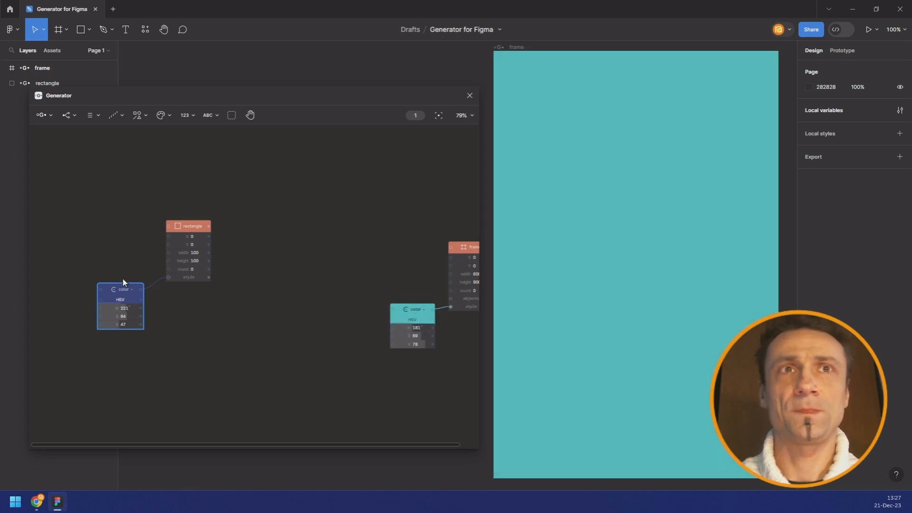
{"action": "left_click", "coordinate": [200, 218]}
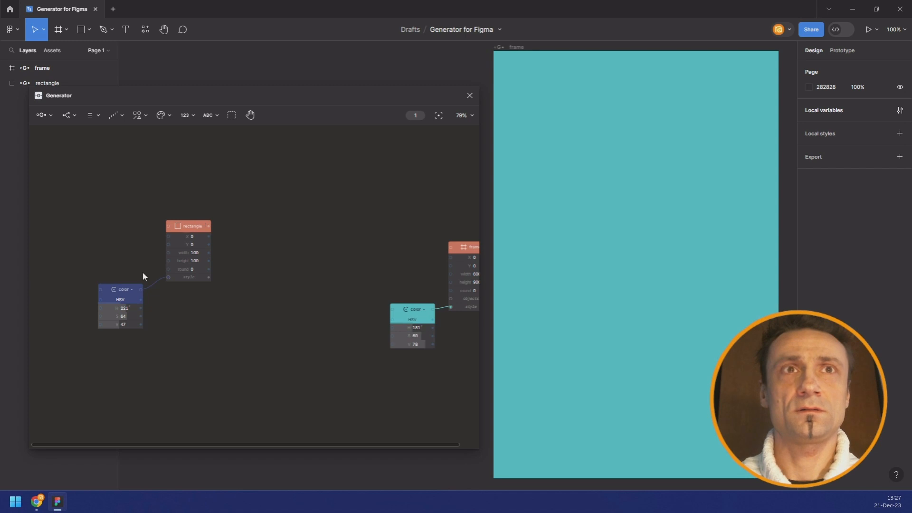
{"action": "left_click_drag", "start_coordinate": [120, 310], "coordinate": [124, 308]}
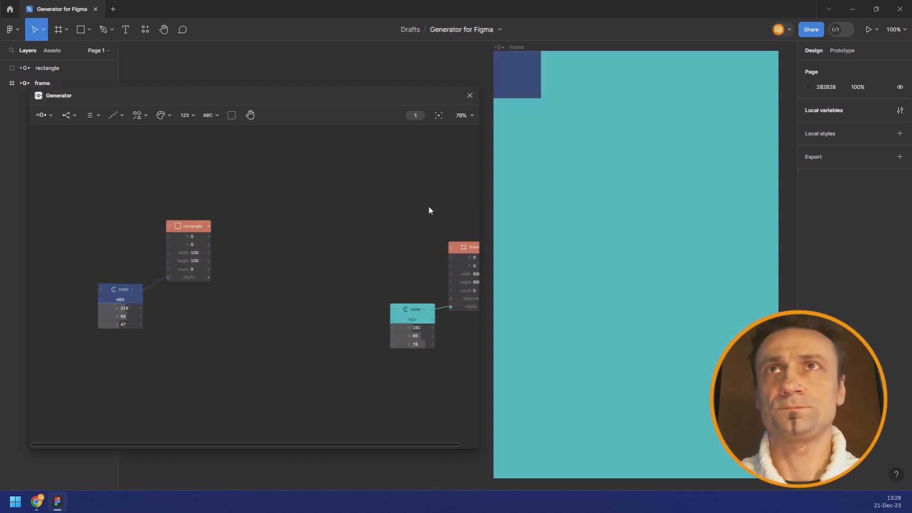
Add a Move node connected to the rectangle node.
{"action": "left_click_drag", "start_coordinate": [317, 240], "coordinate": [267, 205]}
{"action": "left_click", "coordinate": [148, 195]}
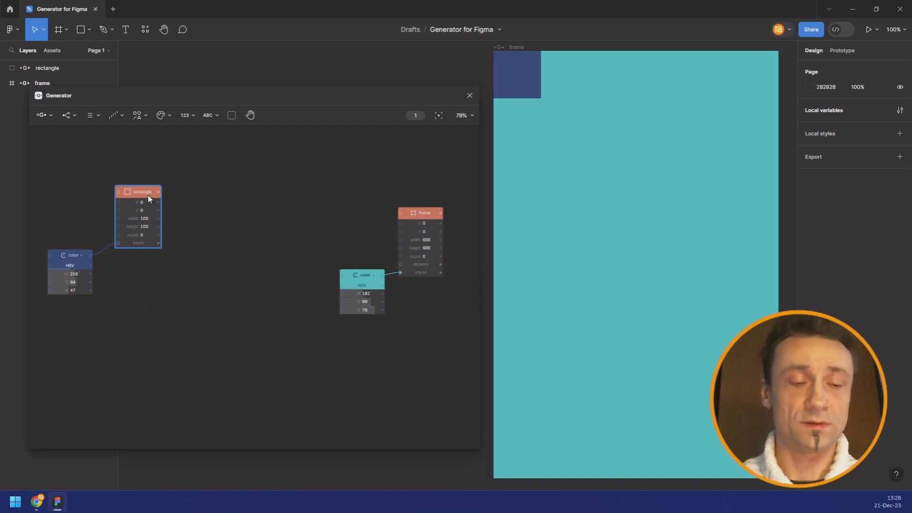
{"action": "key", "text": "ctrl+/"}
{"action": "type", "text": "move"}
{"action": "key", "text": "Return"}
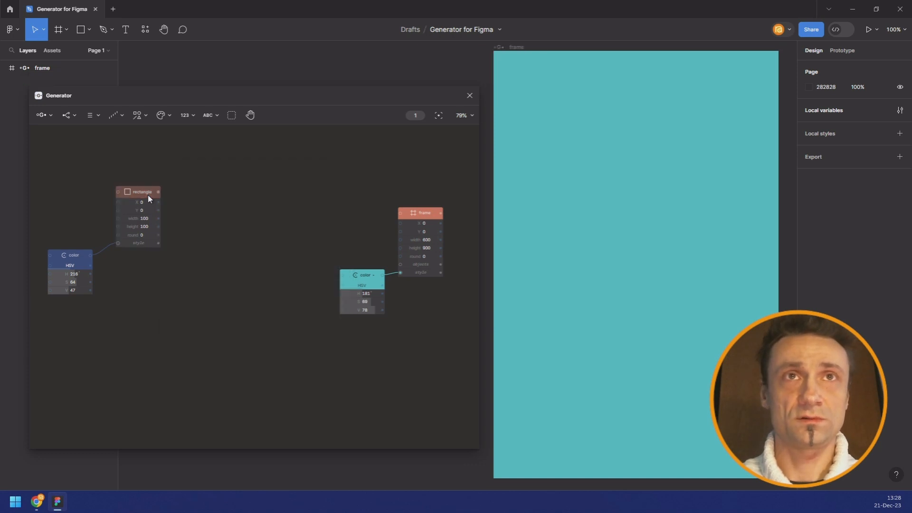
Extend the rectangle's chain with a Rotate node and a Scale node after the Move node.
{"action": "key", "text": "ctrl+/"}
{"action": "type", "text": "rot"}
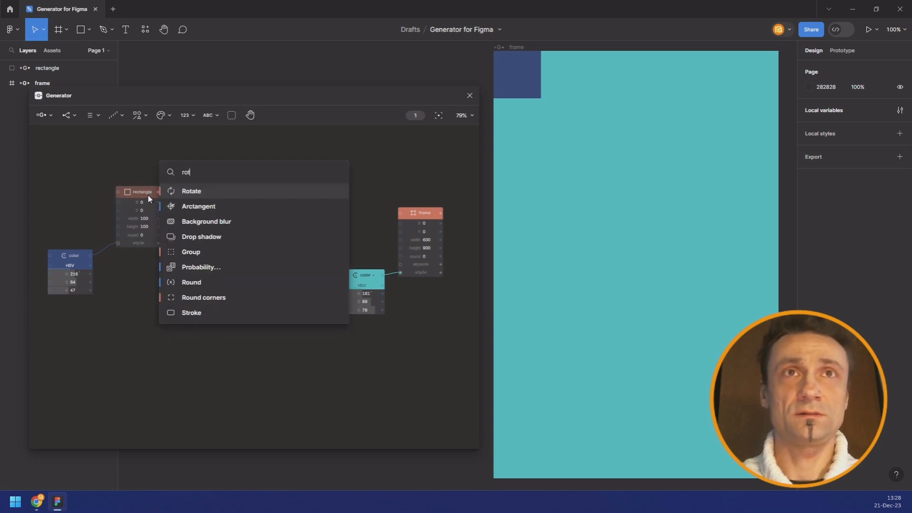
{"action": "type", "text": "a"}
{"action": "key", "text": "Return"}
{"action": "key", "text": "ctrl+/"}
{"action": "type", "text": "sca"}
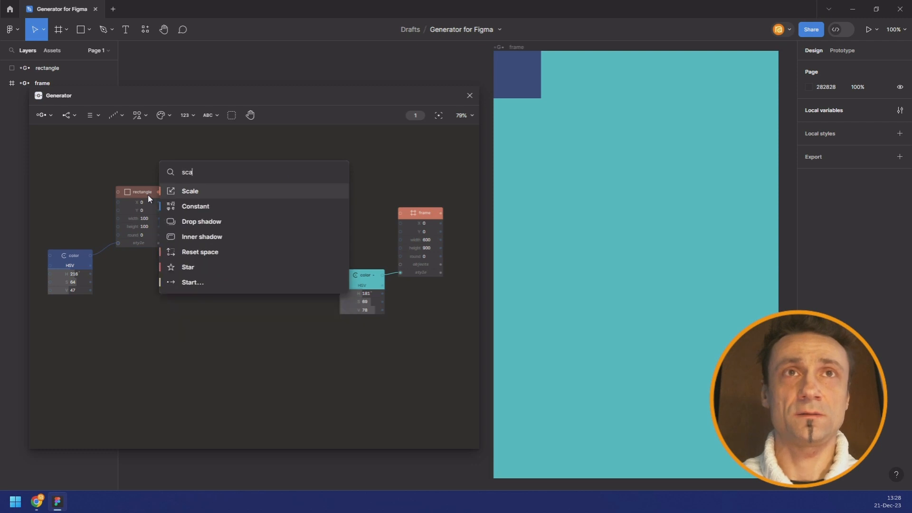
{"action": "key", "text": "Return"}
Add a Repeat node after the Scale node and connect its output to the frame node's objects input.
{"action": "key", "text": "ctrl+/"}
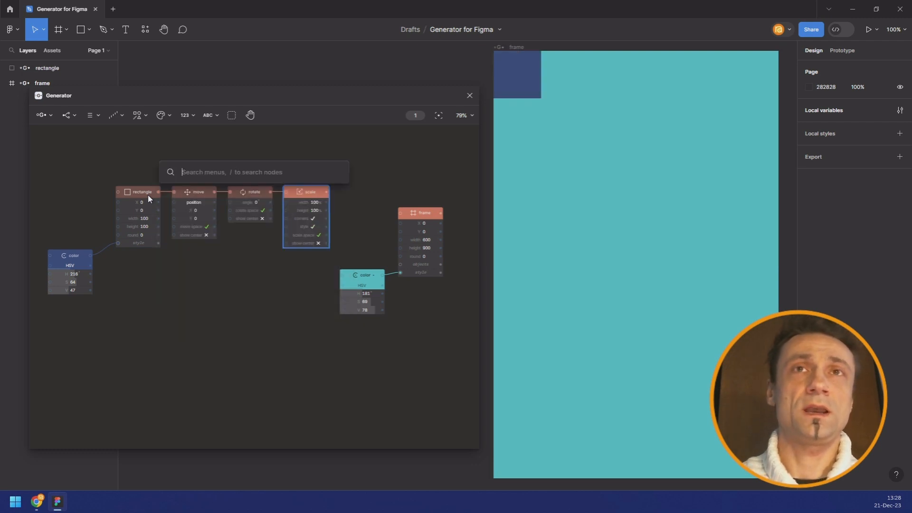
{"action": "type", "text": "repeat"}
{"action": "key", "text": "Return"}
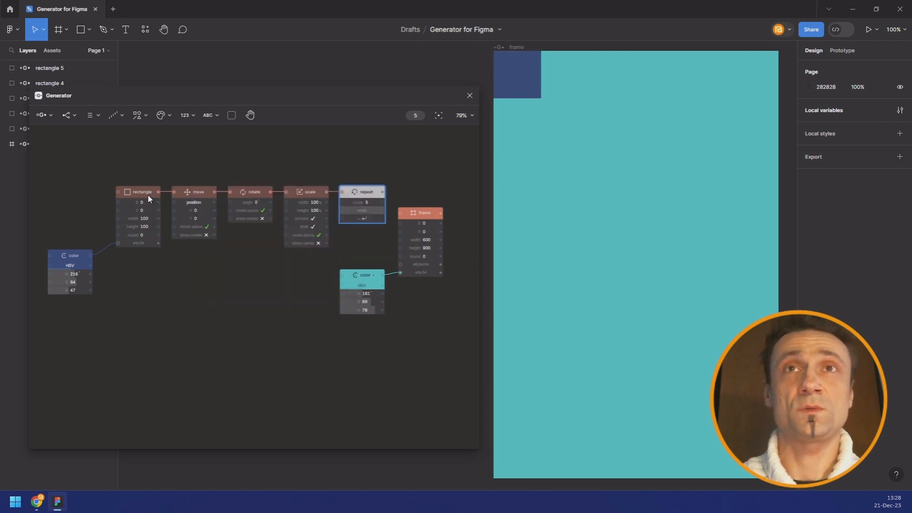
{"action": "scroll", "coordinate": [220, 257], "scroll_direction": "down", "scroll_amount": 3}
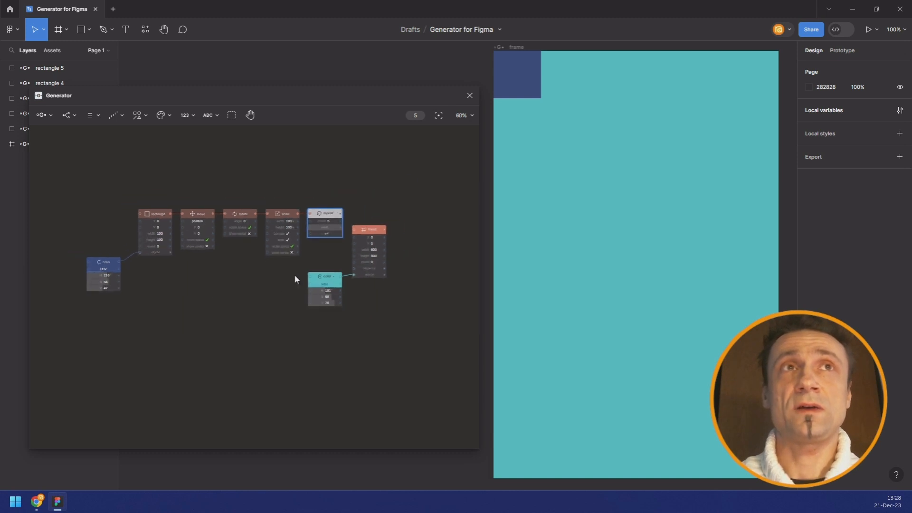
{"action": "left_click_drag", "start_coordinate": [241, 276], "coordinate": [205, 288]}
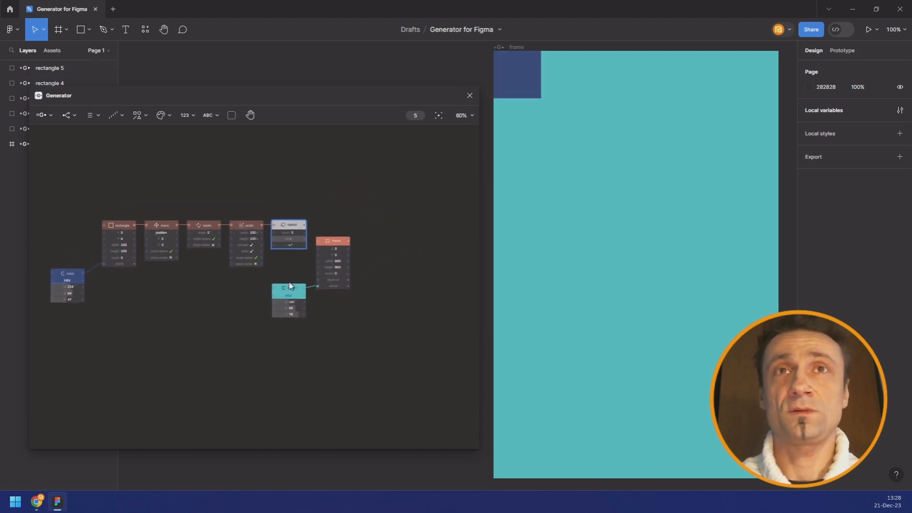
{"action": "left_click_drag", "start_coordinate": [321, 275], "coordinate": [322, 276]}
{"action": "left_click_drag", "start_coordinate": [369, 223], "coordinate": [331, 301]}
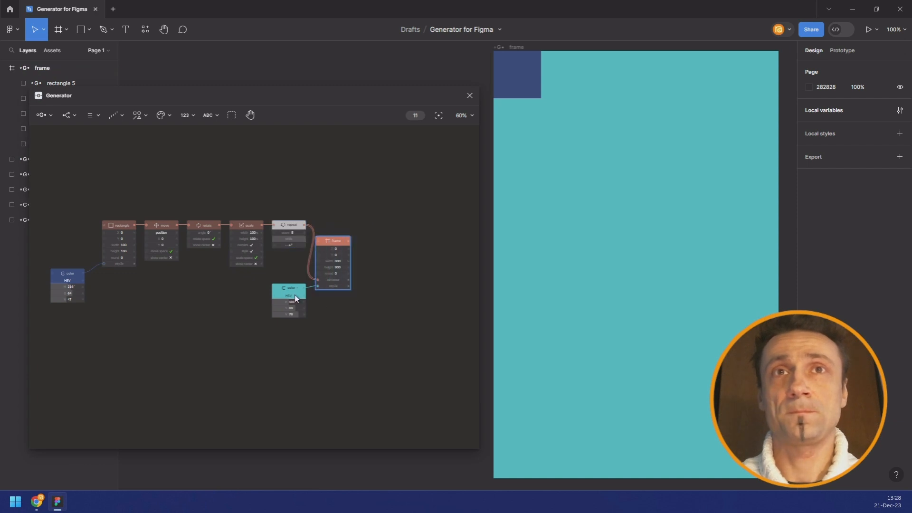
Move the frame node together with its color node further away from the Repeat node to free up space.
{"action": "left_click", "coordinate": [295, 291], "text": "shift"}
{"action": "left_click_drag", "start_coordinate": [350, 241], "coordinate": [418, 238]}
{"action": "left_click", "coordinate": [425, 208]}
{"action": "double_click", "coordinate": [413, 239]}
{"action": "double_click", "coordinate": [413, 239]}
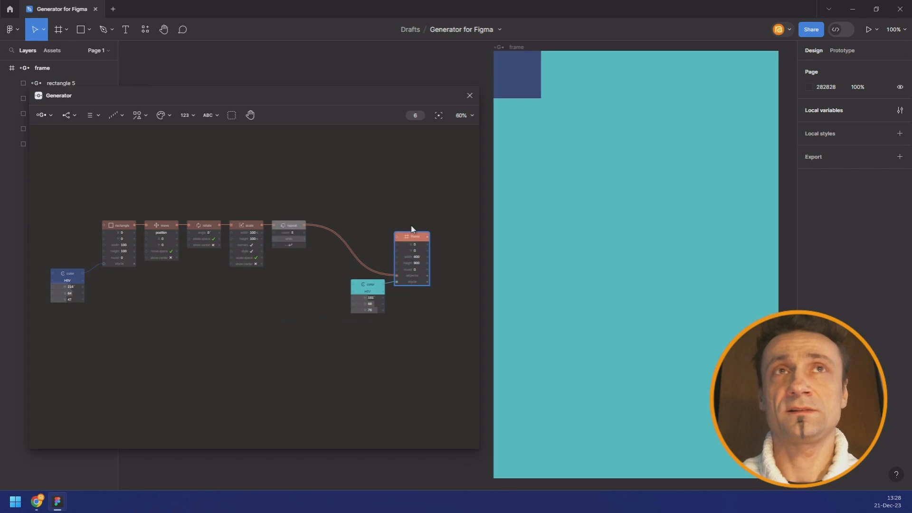
Add a Random node below the rectangle node and connect its output to the Move node's X input.
{"action": "left_click_drag", "start_coordinate": [196, 170], "coordinate": [211, 159]}
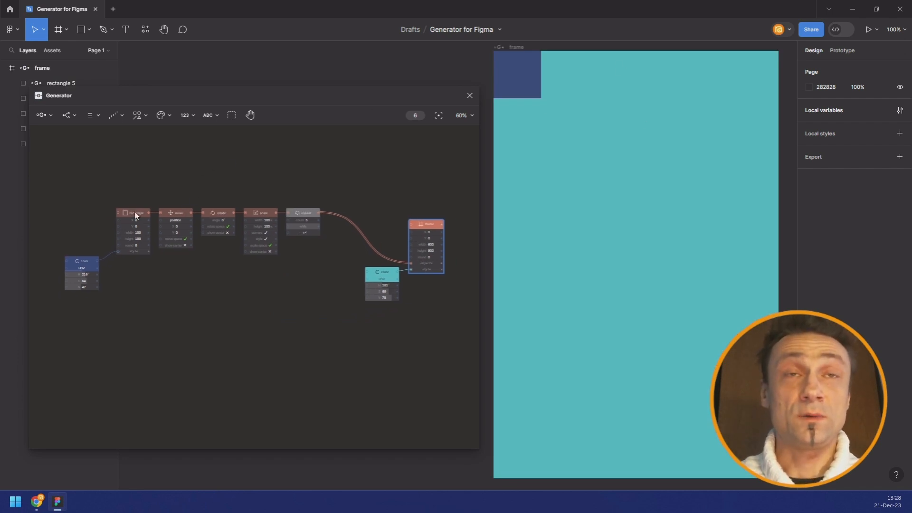
{"action": "left_click", "coordinate": [117, 116]}
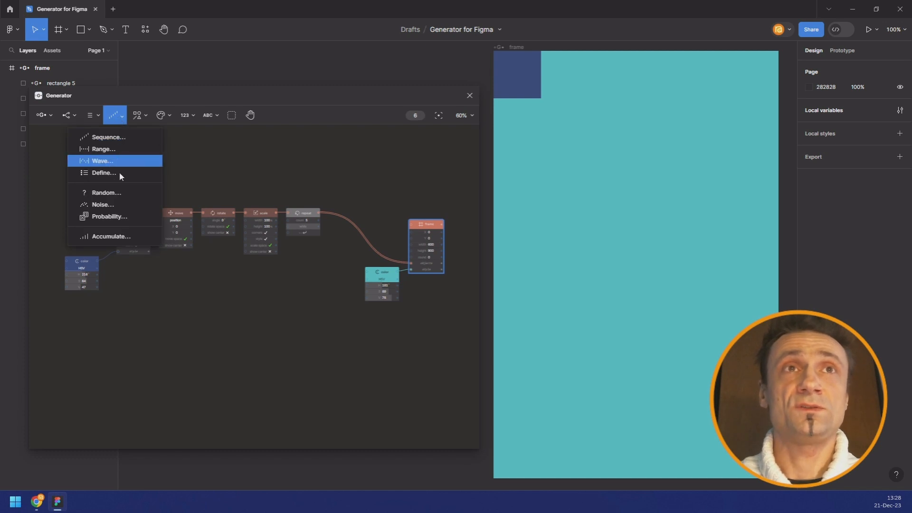
{"action": "left_click", "coordinate": [122, 193]}
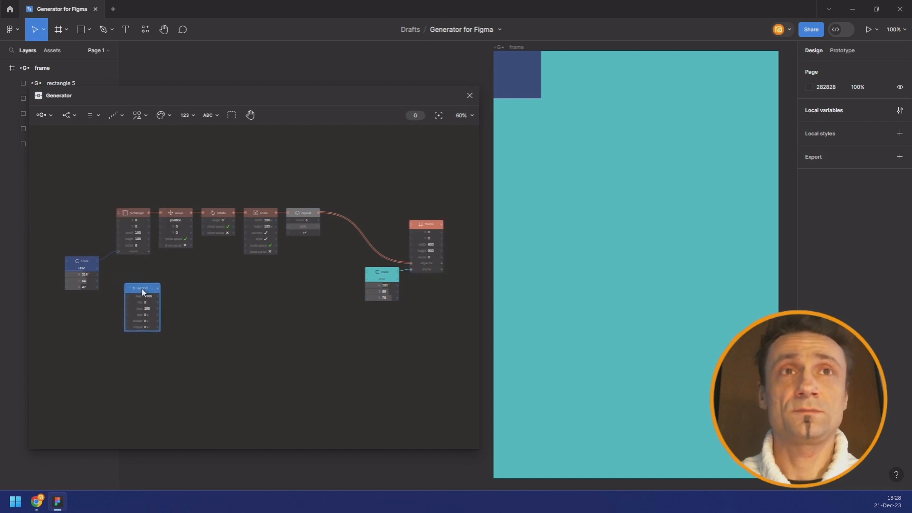
{"action": "scroll", "coordinate": [141, 289], "scroll_direction": "up", "scroll_amount": 5}
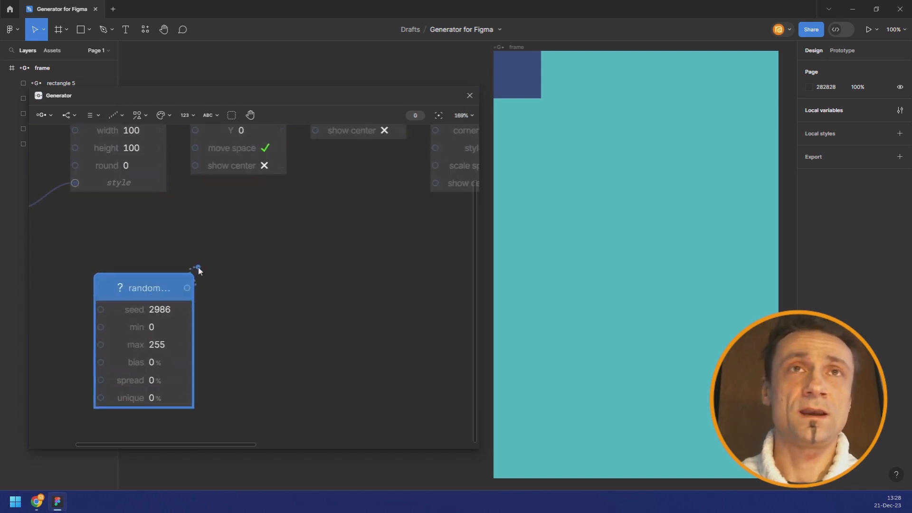
{"action": "left_click_drag", "start_coordinate": [239, 236], "coordinate": [240, 281]}
{"action": "scroll", "coordinate": [240, 281], "scroll_direction": "down", "scroll_amount": 2}
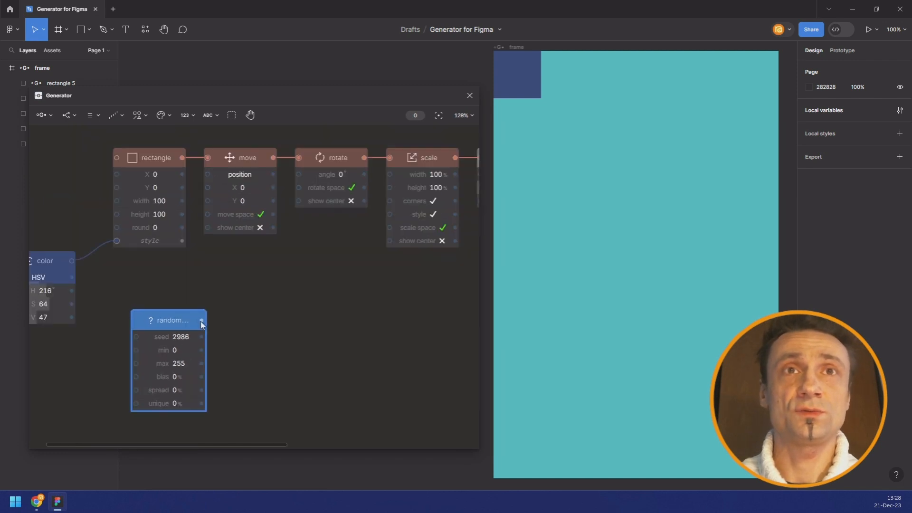
{"action": "left_click_drag", "start_coordinate": [201, 324], "coordinate": [207, 188]}
{"action": "left_click_drag", "start_coordinate": [175, 319], "coordinate": [164, 287]}
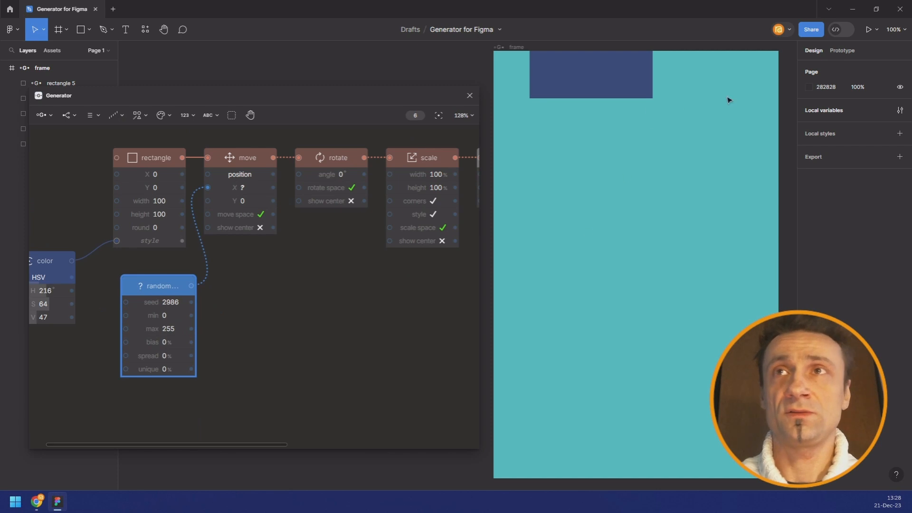
Set the maximum of the Random node driving X to 600.
{"action": "left_click", "coordinate": [171, 330]}
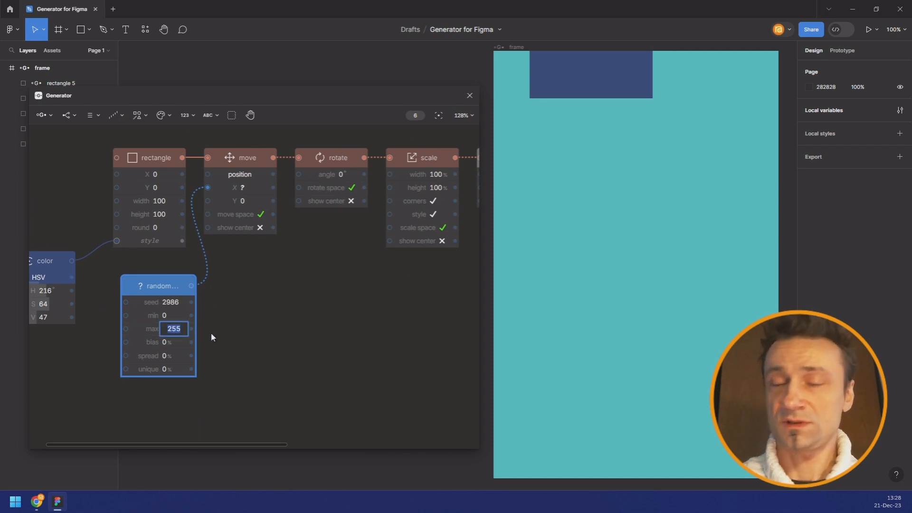
{"action": "type", "text": "600"}
{"action": "key", "text": "Return"}
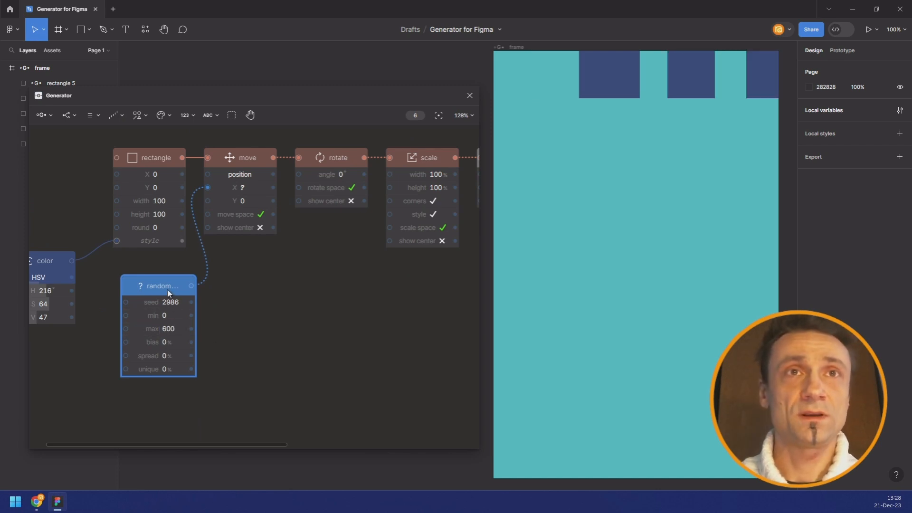
Duplicate the Random node, connect the copy to the Move node's Y input and set its maximum to 900.
{"action": "key", "text": "ctrl+d"}
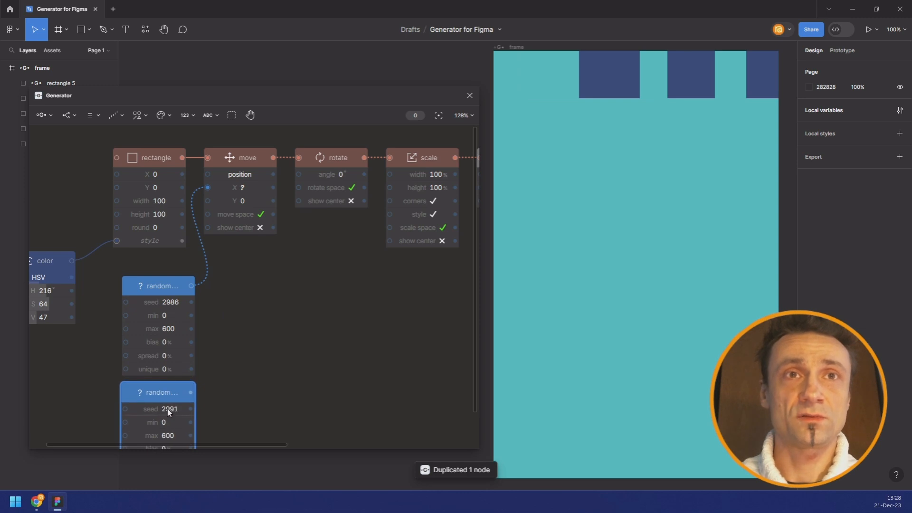
{"action": "left_click_drag", "start_coordinate": [167, 409], "coordinate": [173, 408]}
{"action": "scroll", "coordinate": [231, 312], "scroll_direction": "down", "scroll_amount": 1}
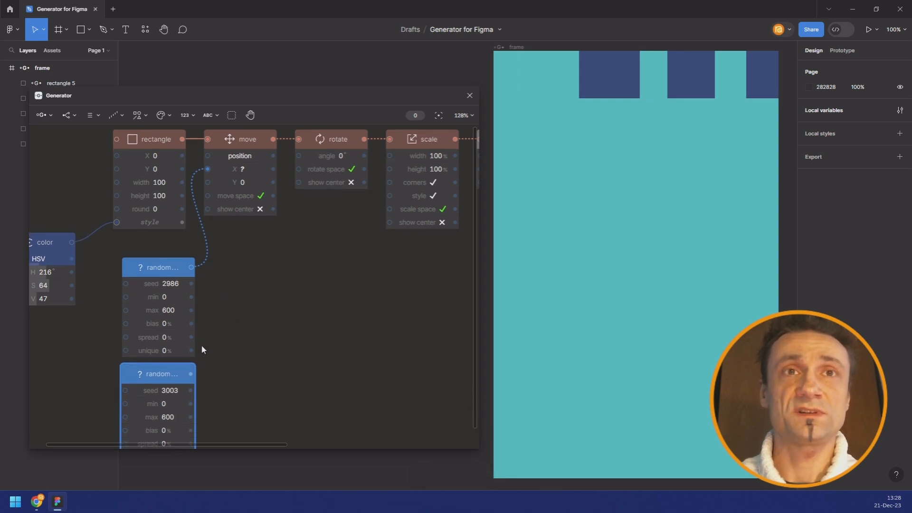
{"action": "left_click_drag", "start_coordinate": [191, 374], "coordinate": [208, 183]}
{"action": "left_click", "coordinate": [177, 420]}
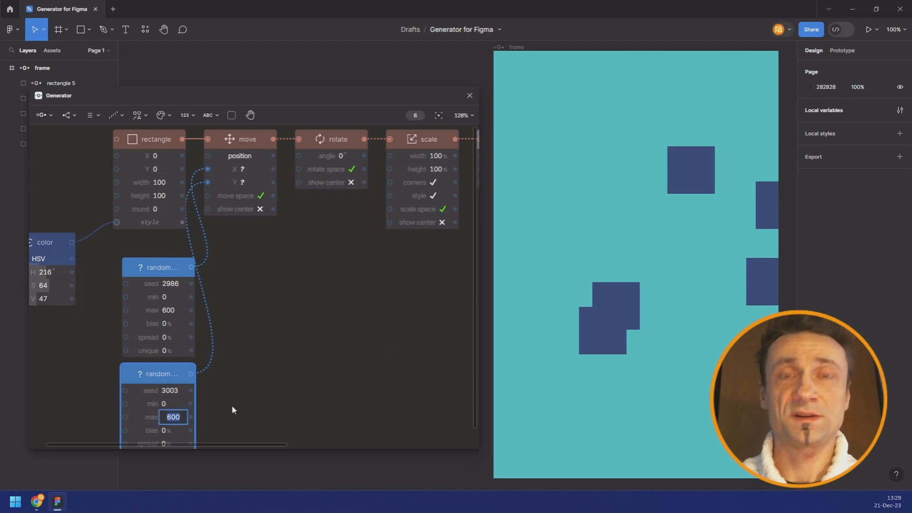
{"action": "type", "text": "900"}
{"action": "key", "text": "Return"}
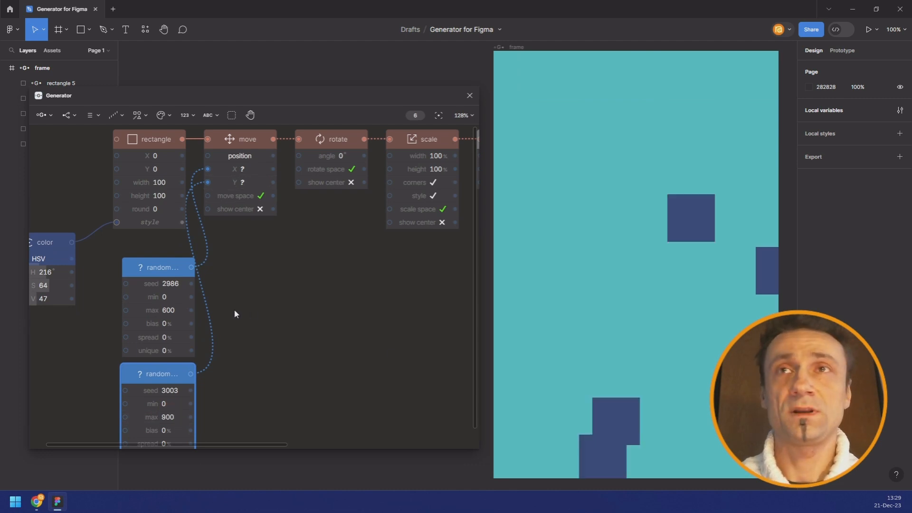
Set the Repeat node's count to 10.
{"action": "left_click_drag", "start_coordinate": [206, 267], "coordinate": [153, 219]}
{"action": "scroll", "coordinate": [185, 266], "scroll_direction": "down", "scroll_amount": 6}
{"action": "left_click_drag", "start_coordinate": [281, 259], "coordinate": [197, 268]}
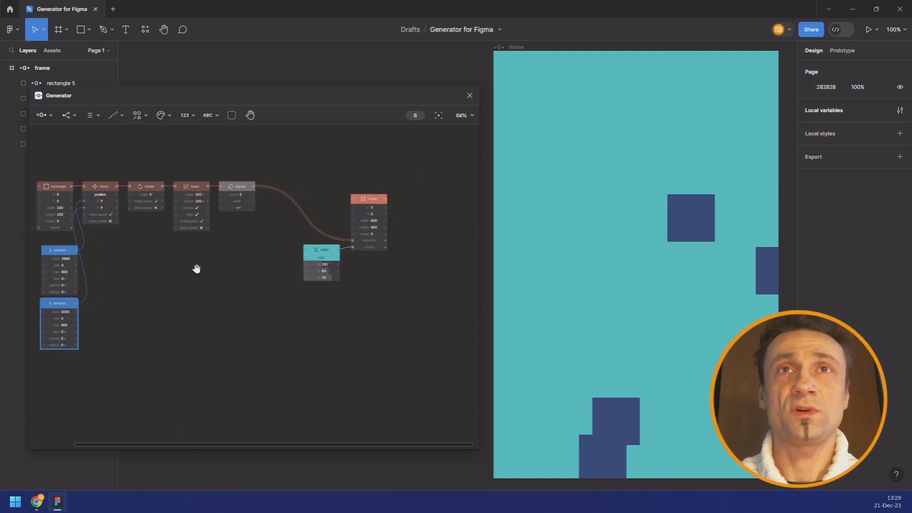
{"action": "scroll", "coordinate": [213, 207], "scroll_direction": "up", "scroll_amount": 3}
{"action": "key", "text": "Return"}
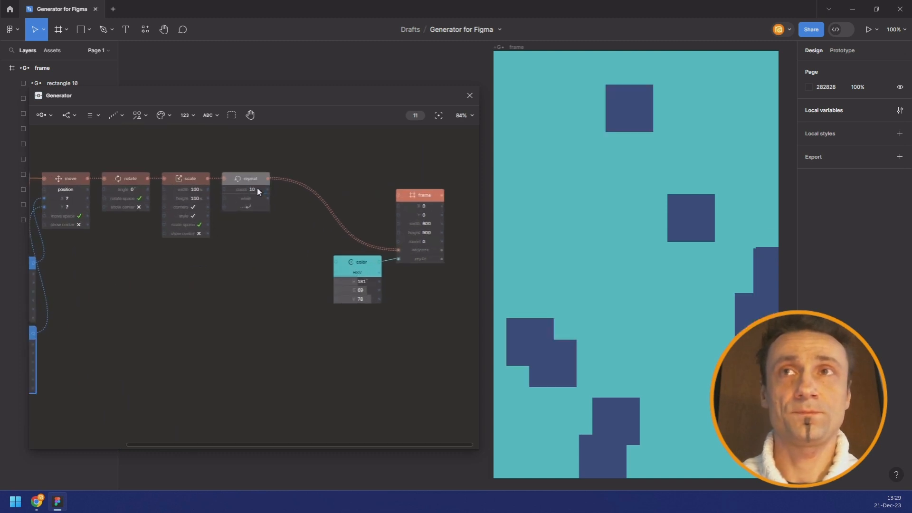
Duplicate a Random node below the Rotate node, connect it to the rotation angle and set its maximum to 360.
{"action": "left_click_drag", "start_coordinate": [215, 209], "coordinate": [259, 213]}
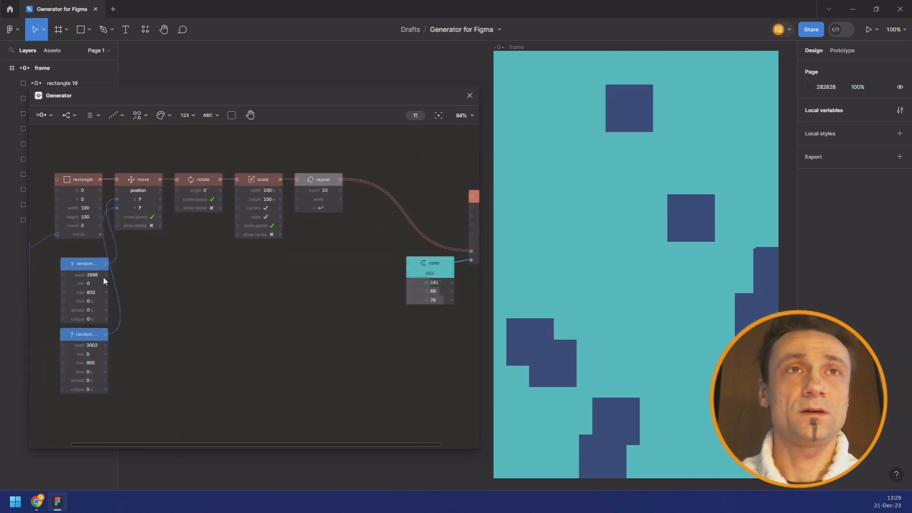
{"action": "left_click_drag", "start_coordinate": [96, 266], "coordinate": [182, 194]}
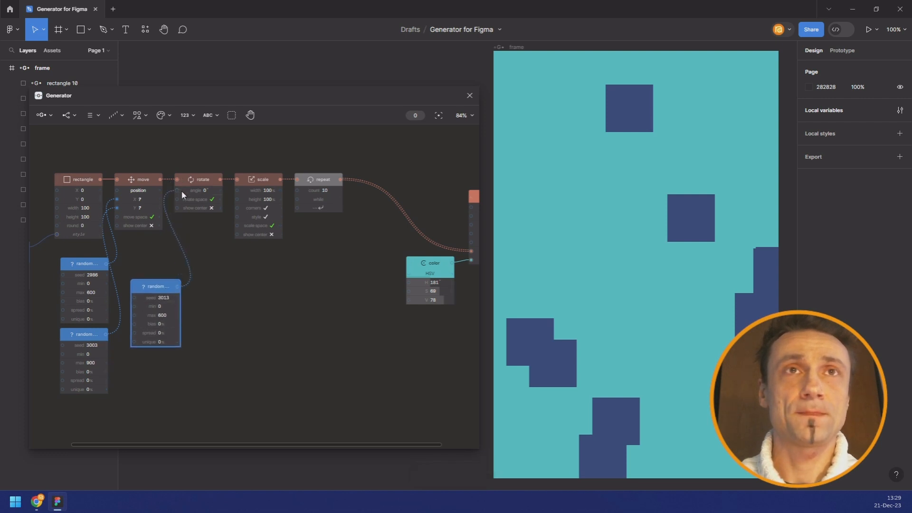
{"action": "left_click", "coordinate": [166, 317]}
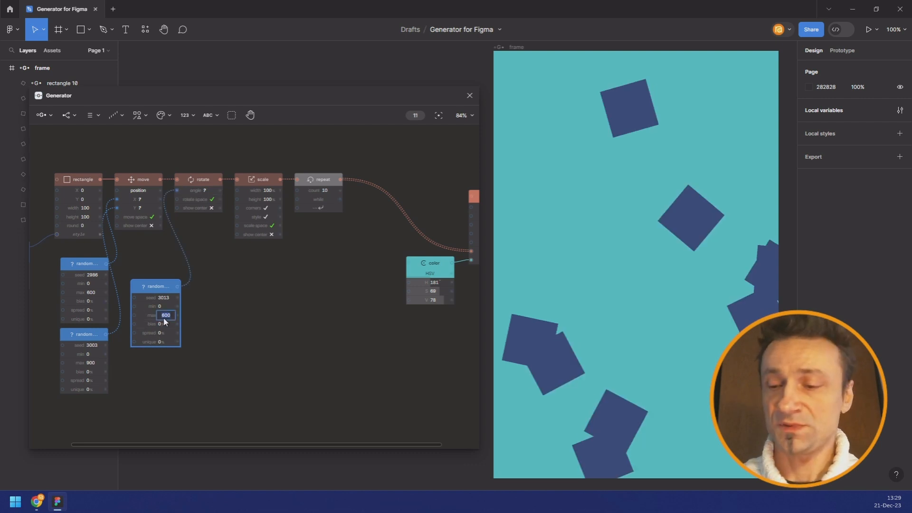
{"action": "type", "text": "360"}
{"action": "key", "text": "Return"}
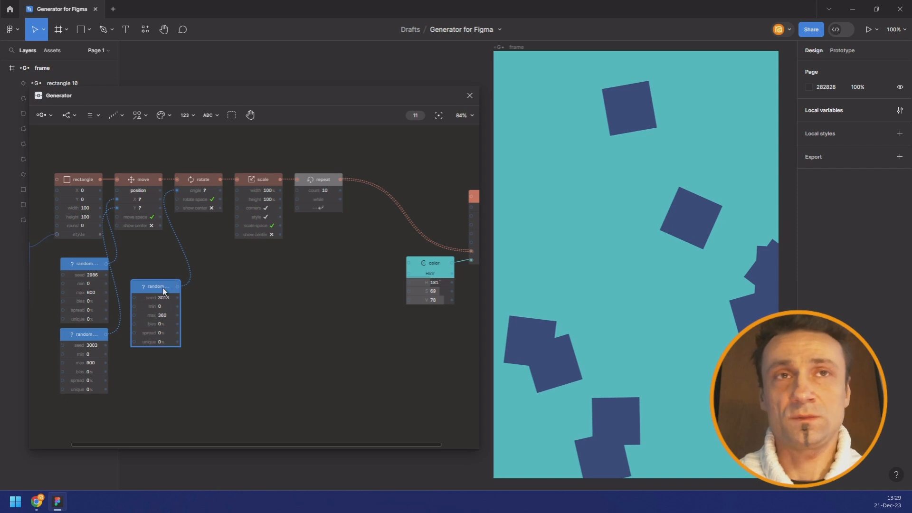
Make two more copies of the rotation's Random node and connect them to the Scale node's width and height.
{"action": "left_click_drag", "start_coordinate": [163, 287], "coordinate": [226, 283]}
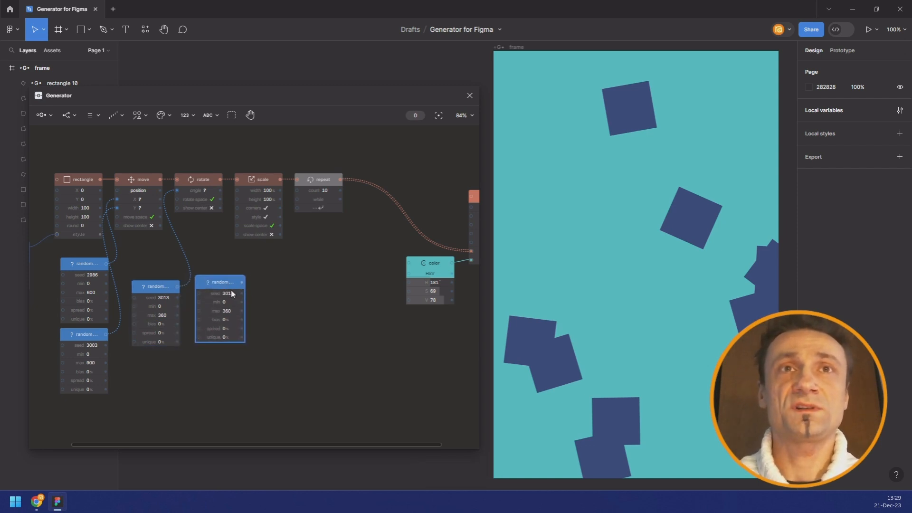
{"action": "left_click_drag", "start_coordinate": [231, 290], "coordinate": [230, 366]}
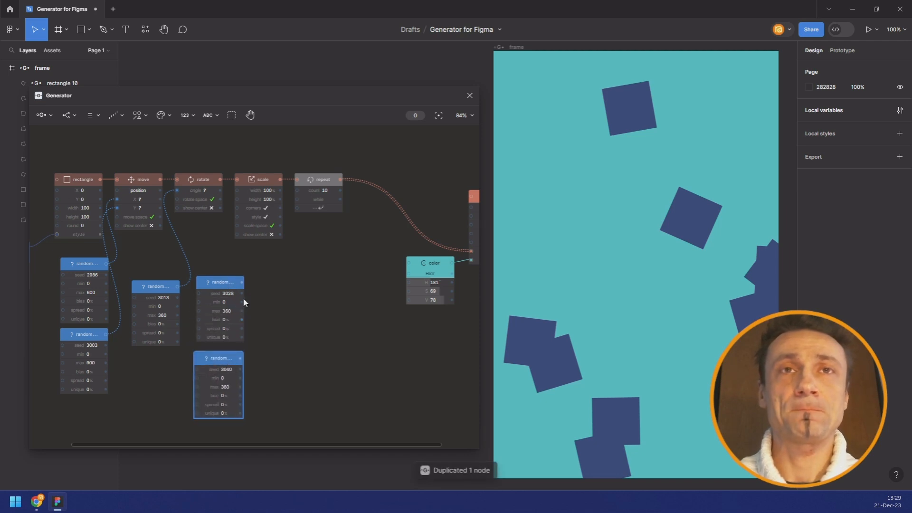
{"action": "left_click_drag", "start_coordinate": [235, 227], "coordinate": [238, 191]}
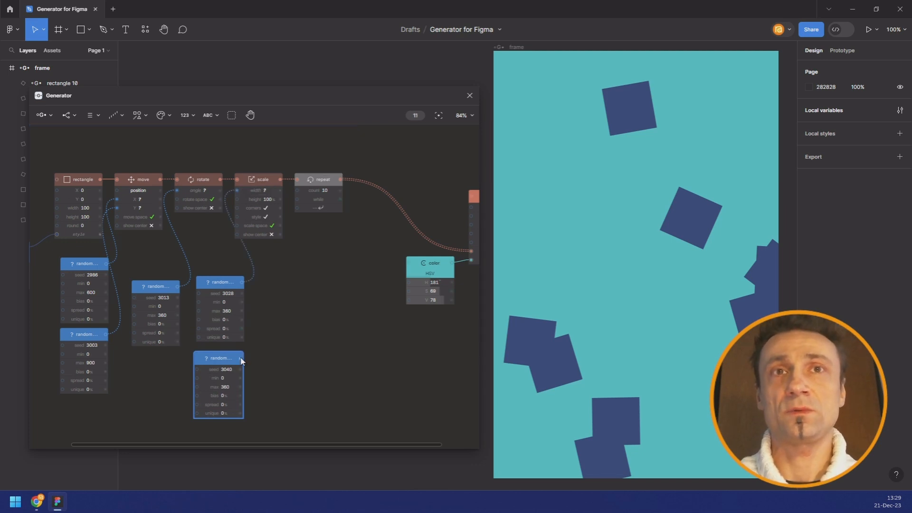
{"action": "left_click_drag", "start_coordinate": [242, 360], "coordinate": [249, 202]}
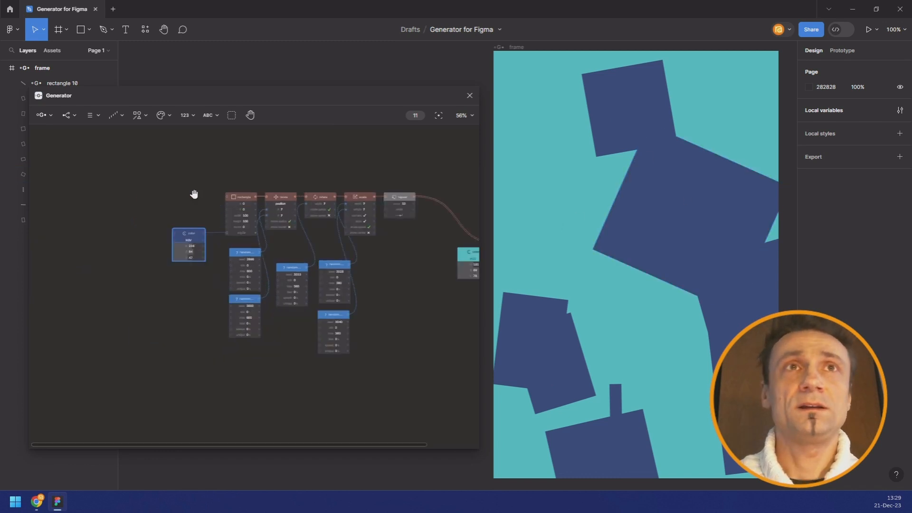
Add a new Random node and place it in the empty area below and before the rectangle's color node.
{"action": "left_click_drag", "start_coordinate": [194, 193], "coordinate": [150, 194]}
{"action": "left_click", "coordinate": [150, 194]}
{"action": "left_click", "coordinate": [117, 116]}
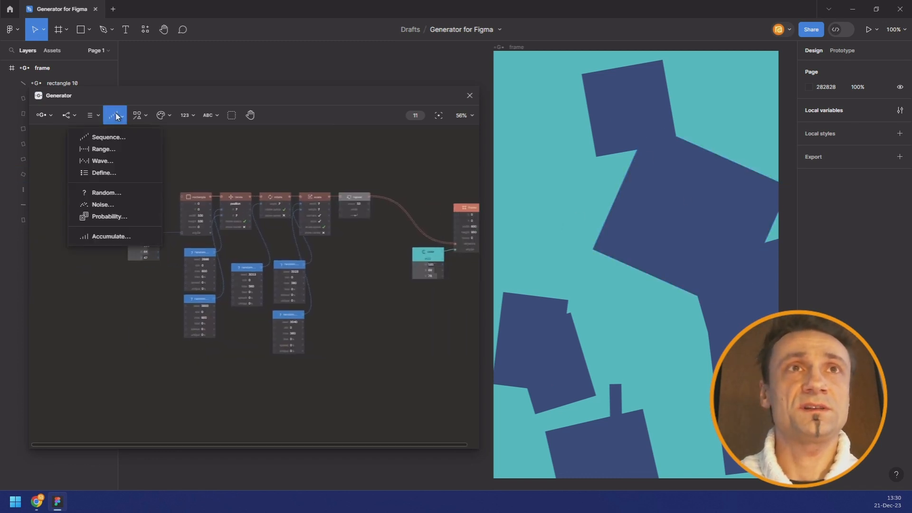
{"action": "left_click", "coordinate": [113, 194]}
{"action": "left_click_drag", "start_coordinate": [93, 249], "coordinate": [61, 298]}
{"action": "key", "text": "ctrl+slash"}
{"action": "type", "text": "re"}
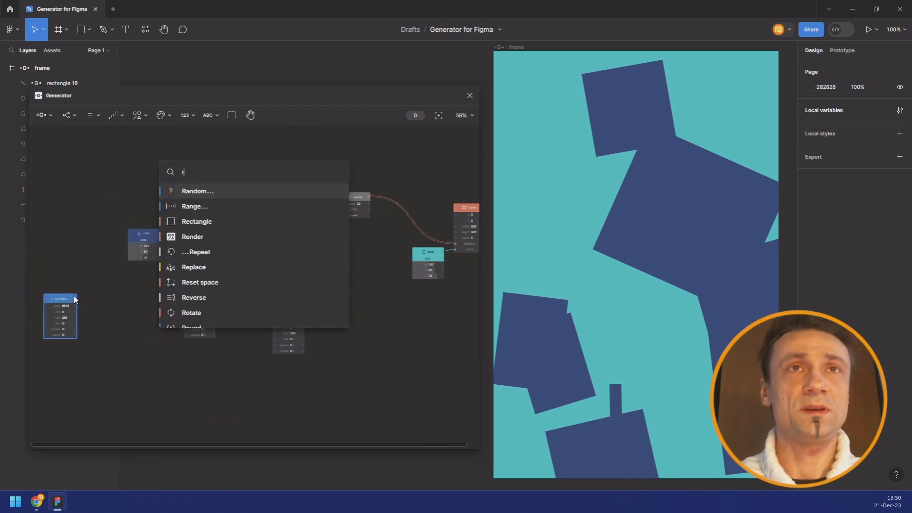
{"action": "key", "text": "Return"}
{"action": "key", "text": "ctrl+z"}
Connect a Repeat node to the new standalone Random node, followed by a List node.
{"action": "key", "text": "ctrl+slash"}
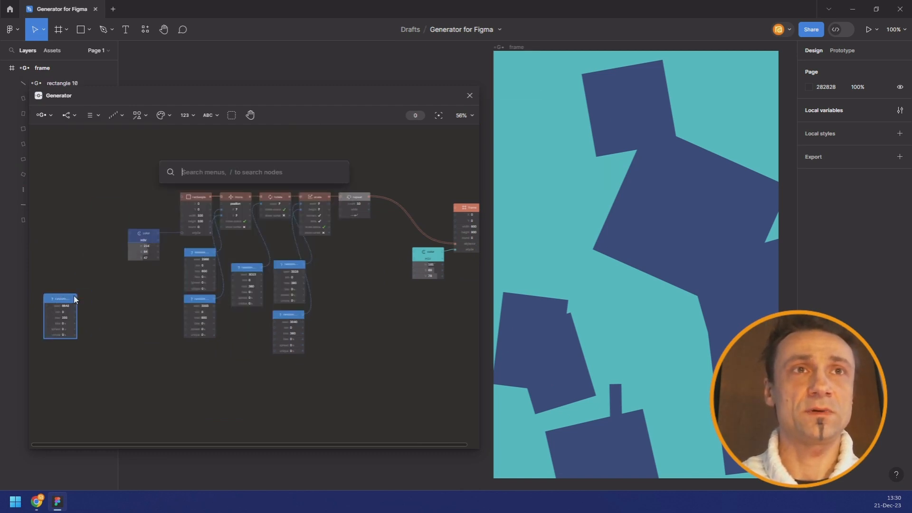
{"action": "type", "text": "repe"}
{"action": "key", "text": "Return"}
{"action": "key", "text": "ctrl+slash"}
{"action": "type", "text": "list"}
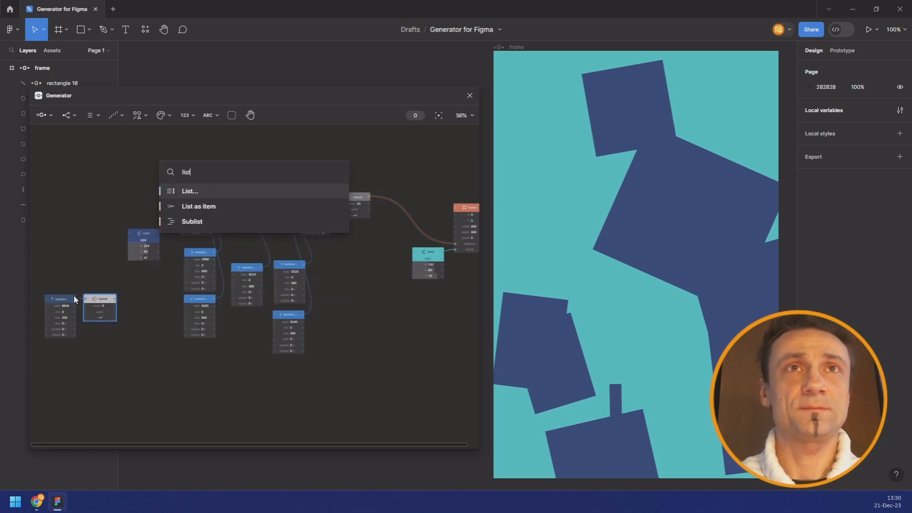
{"action": "key", "text": "Return"}
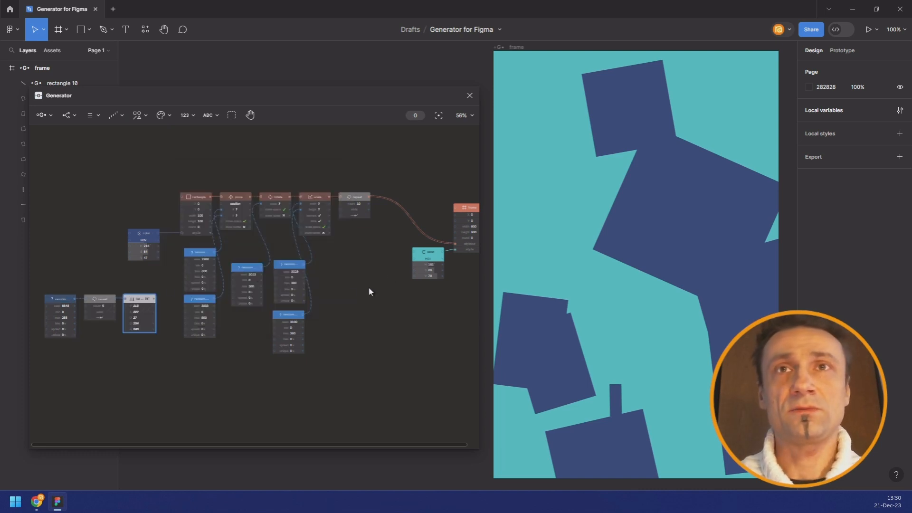
Move the standalone Random, Repeat and List nodes together farther away from the rectangle's node chain.
{"action": "left_click_drag", "start_coordinate": [147, 283], "coordinate": [114, 314]}
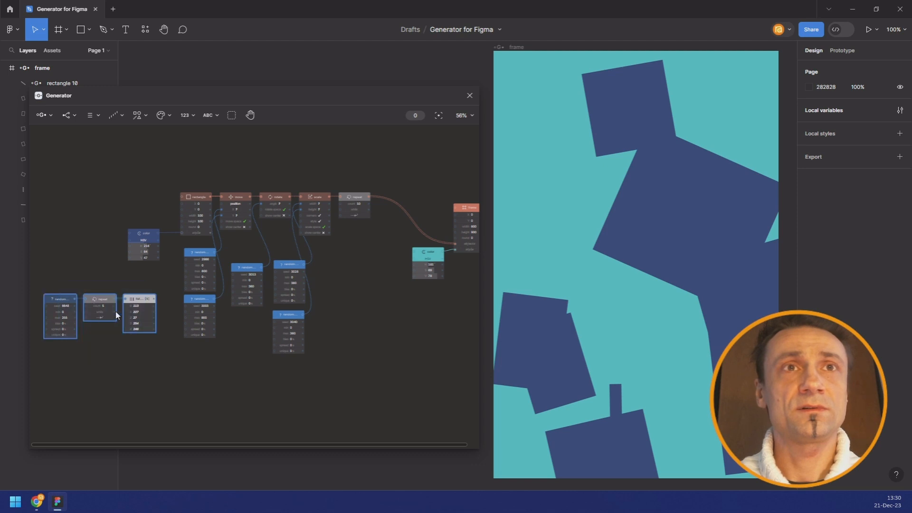
{"action": "scroll", "coordinate": [204, 266], "scroll_direction": "left", "scroll_amount": 3}
{"action": "left_click_drag", "start_coordinate": [203, 304], "coordinate": [158, 304]}
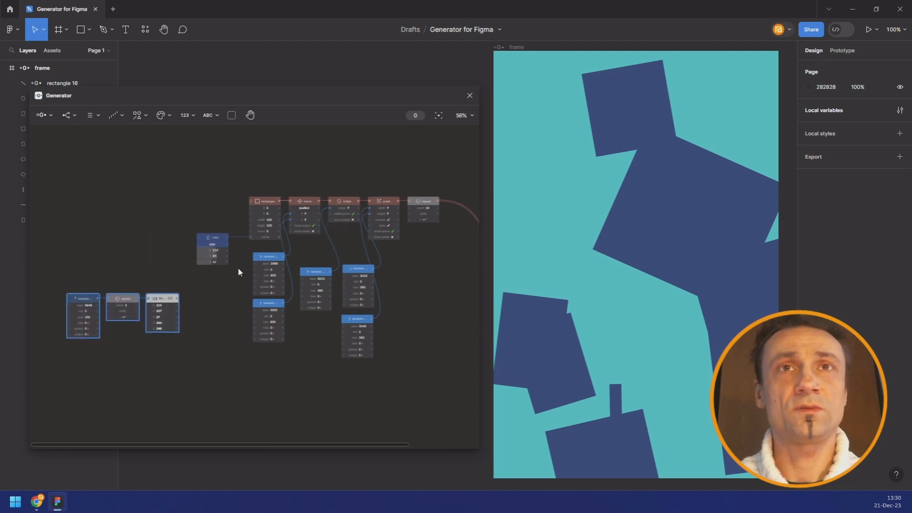
{"action": "left_click", "coordinate": [169, 280]}
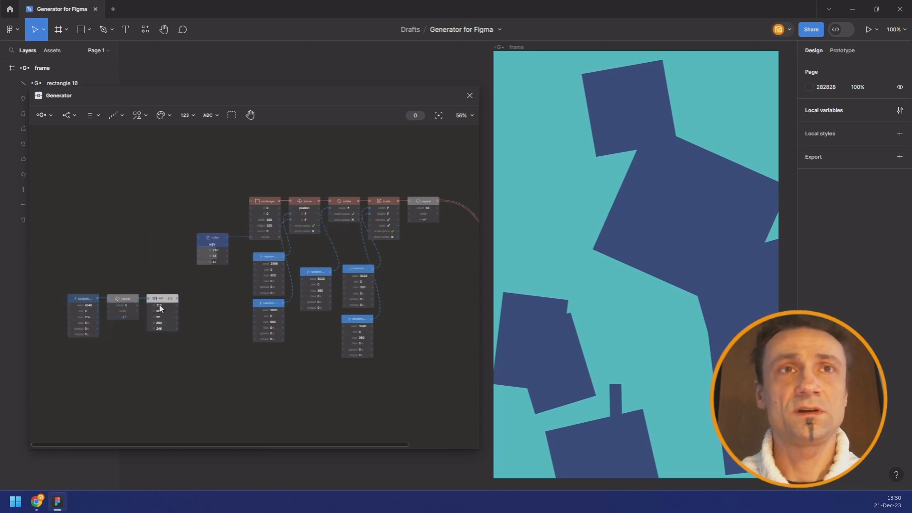
Connect the List node's first three items to the seeds of the position X, position Y and rotation Random nodes.
{"action": "left_click_drag", "start_coordinate": [177, 306], "coordinate": [257, 309]}
{"action": "left_click_drag", "start_coordinate": [176, 312], "coordinate": [255, 310]}
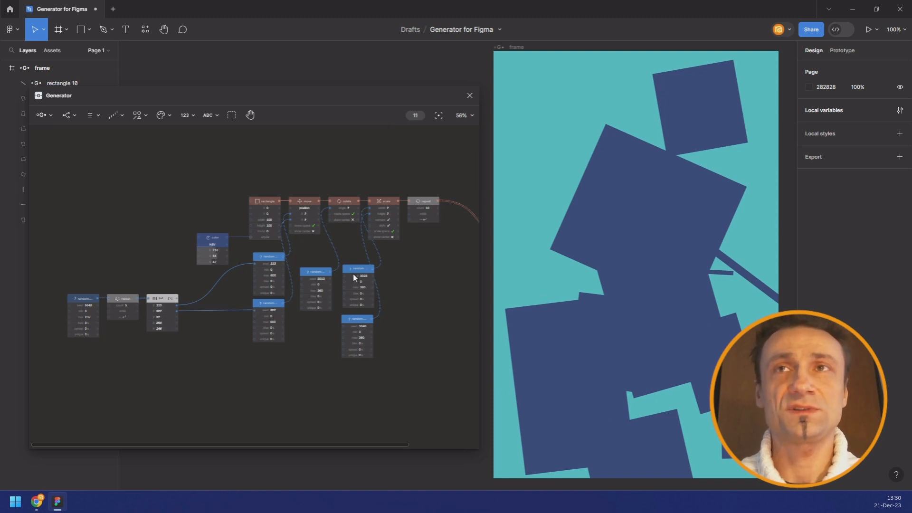
{"action": "left_click_drag", "start_coordinate": [177, 317], "coordinate": [303, 278]}
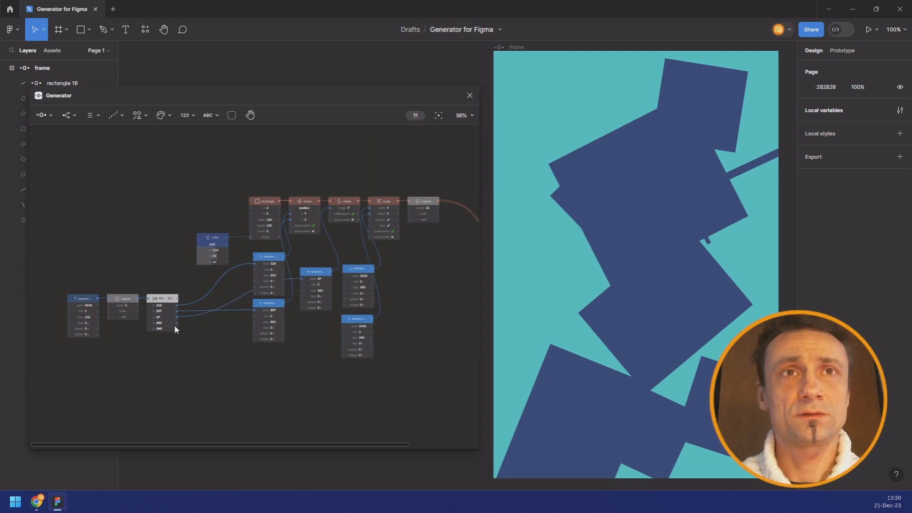
Connect the List node's fourth and fifth items to the seeds of the scale width and height Random nodes.
{"action": "left_click_drag", "start_coordinate": [177, 323], "coordinate": [345, 275]}
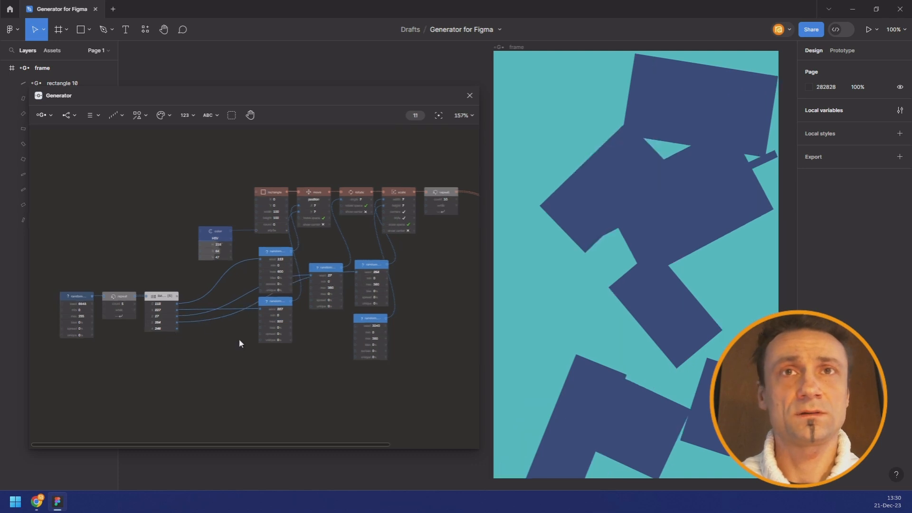
{"action": "scroll", "coordinate": [223, 331], "scroll_direction": "up", "scroll_amount": 6}
{"action": "scroll", "coordinate": [207, 330], "scroll_direction": "right", "scroll_amount": 1}
{"action": "scroll", "coordinate": [218, 330], "scroll_direction": "down", "scroll_amount": 3}
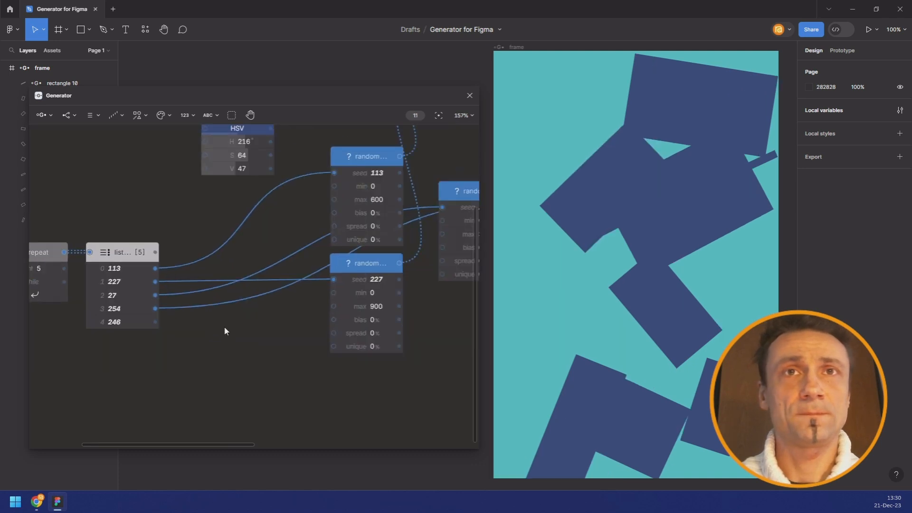
{"action": "scroll", "coordinate": [185, 329], "scroll_direction": "right", "scroll_amount": 1}
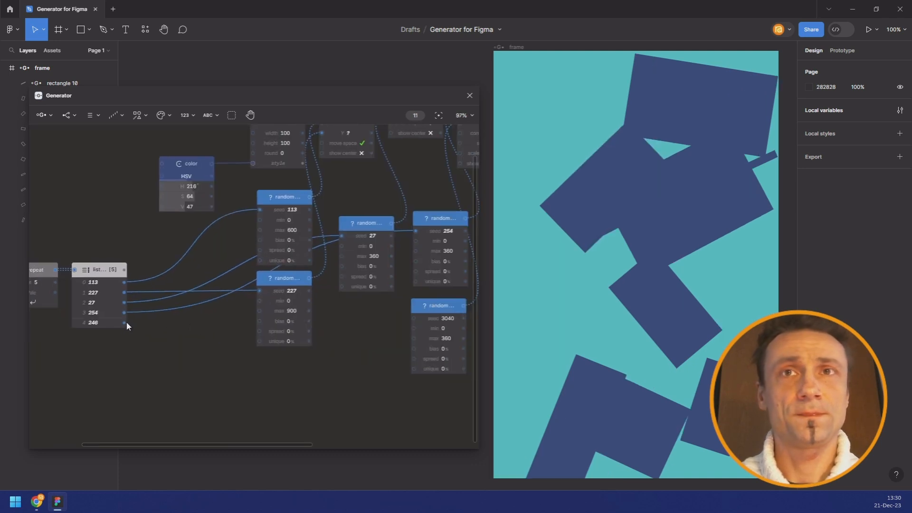
{"action": "left_click_drag", "start_coordinate": [125, 323], "coordinate": [420, 318]}
{"action": "scroll", "coordinate": [403, 295], "scroll_direction": "up", "scroll_amount": 1}
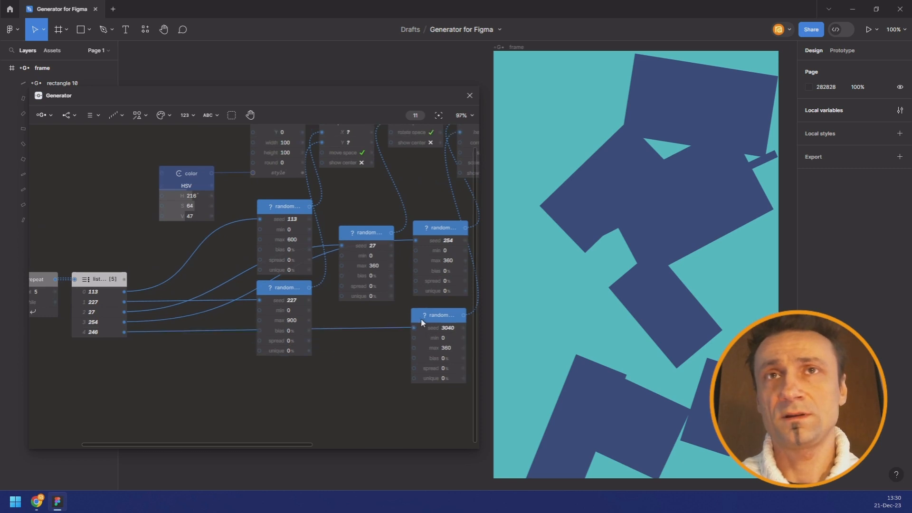
{"action": "scroll", "coordinate": [326, 201], "scroll_direction": "down", "scroll_amount": 3}
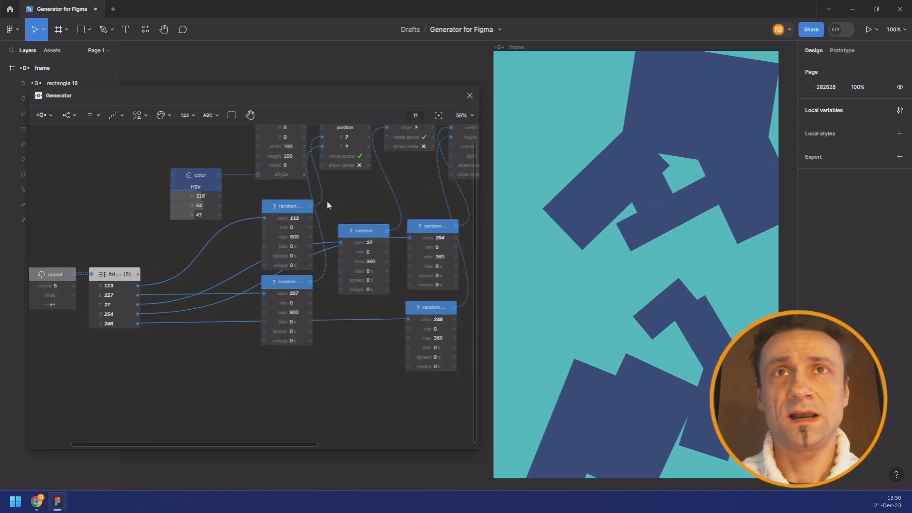
Set the seed of the Random node that feeds the List to 6652 to vary the whole composition.
{"action": "left_click_drag", "start_coordinate": [356, 205], "coordinate": [241, 217]}
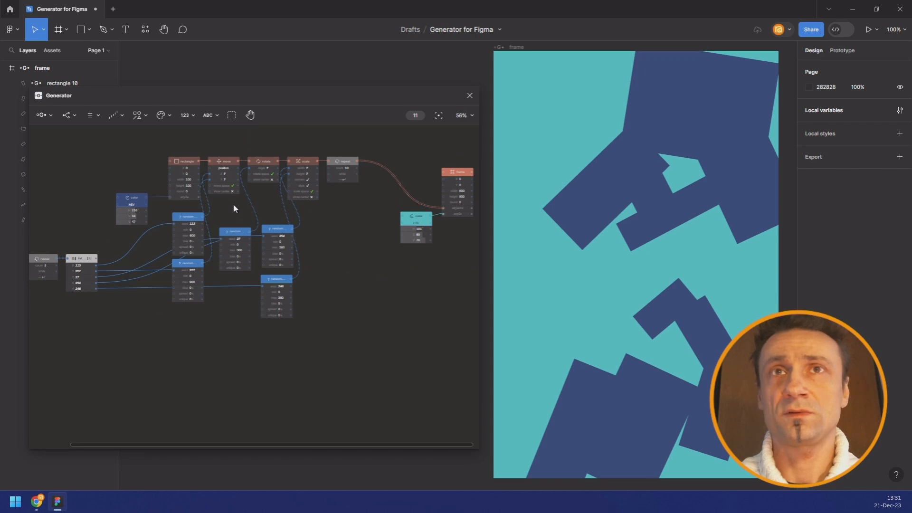
{"action": "scroll", "coordinate": [362, 271], "scroll_direction": "down", "scroll_amount": 3}
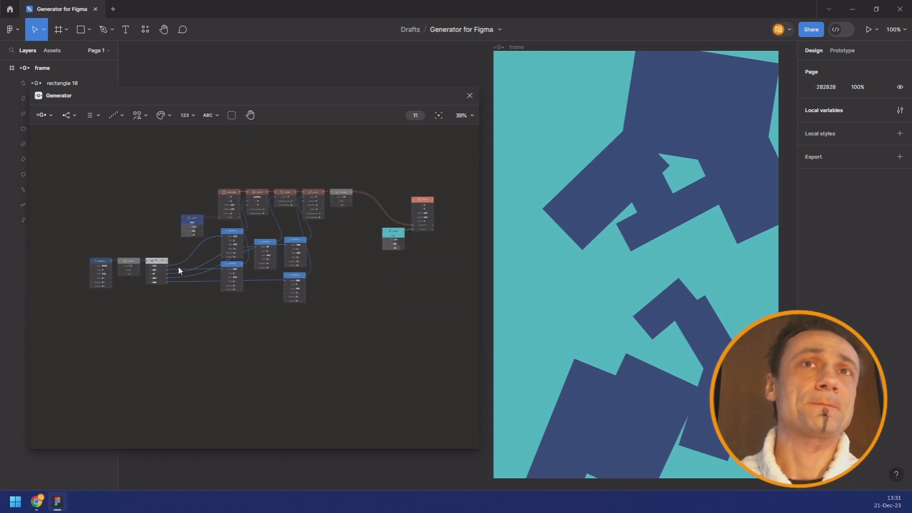
{"action": "scroll", "coordinate": [114, 257], "scroll_direction": "up", "scroll_amount": 10}
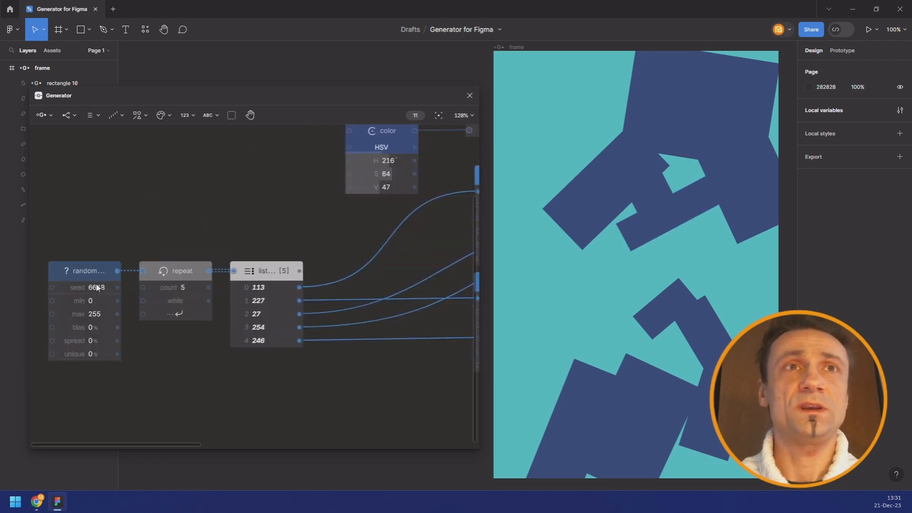
{"action": "left_click_drag", "start_coordinate": [96, 285], "coordinate": [94, 287]}
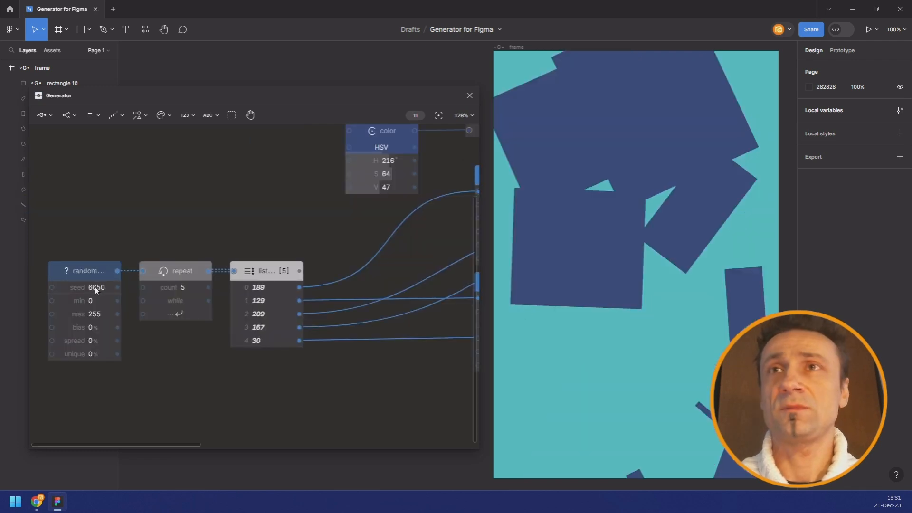
{"action": "scroll", "coordinate": [95, 288], "scroll_direction": "up", "scroll_amount": 1}
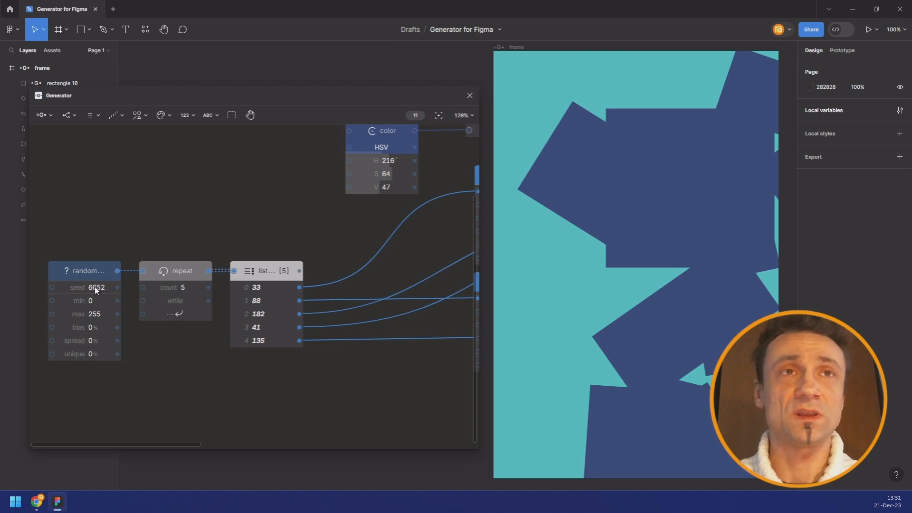
Add a Random node before the rectangle's color node, connect it to the hue and set its maximum to 360.
{"action": "scroll", "coordinate": [113, 191], "scroll_direction": "down", "scroll_amount": 3}
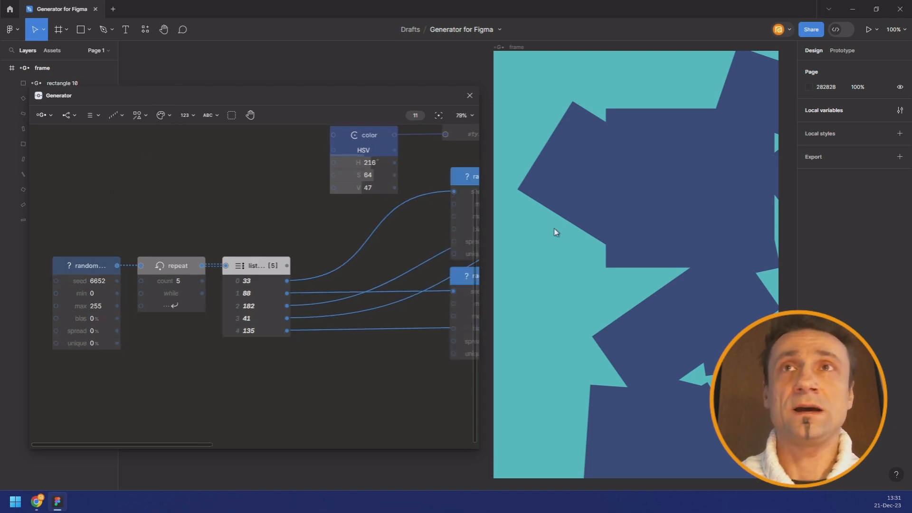
{"action": "left_click", "coordinate": [119, 118]}
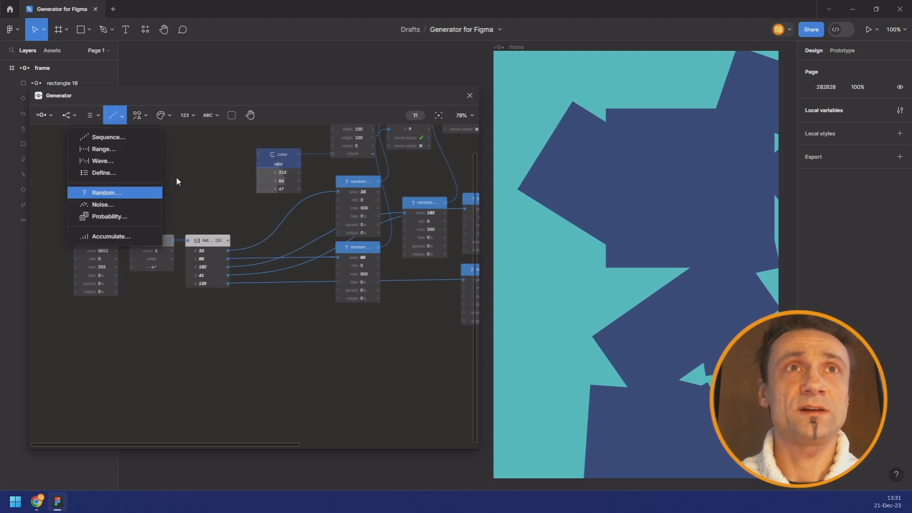
{"action": "left_click", "coordinate": [194, 169]}
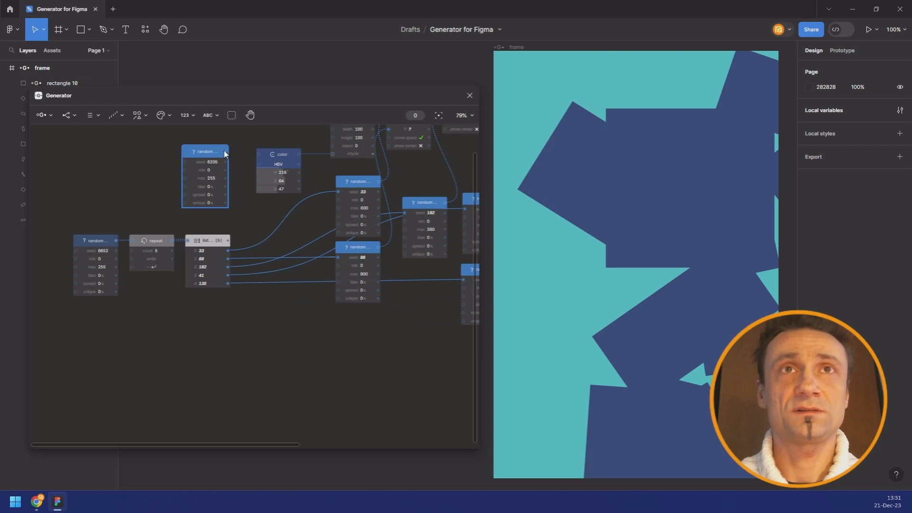
{"action": "left_click_drag", "start_coordinate": [259, 172], "coordinate": [260, 173]}
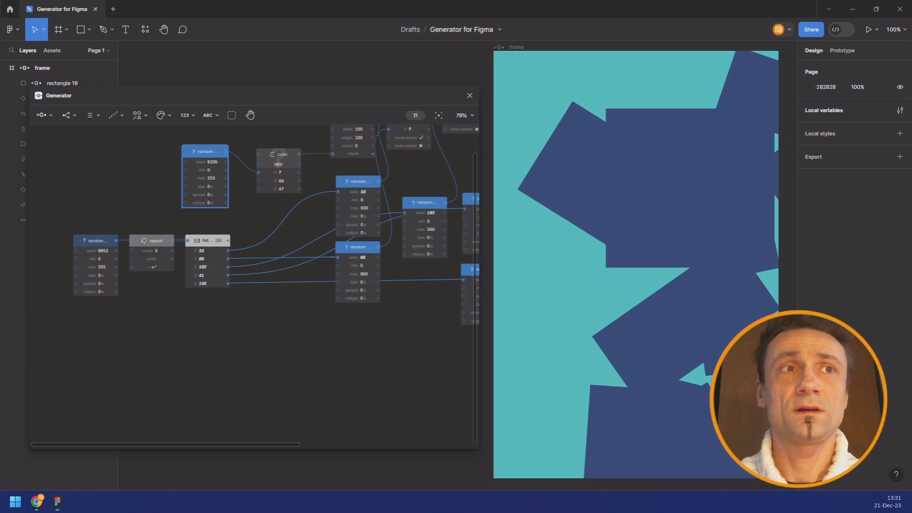
{"action": "left_click", "coordinate": [213, 178]}
{"action": "type", "text": "360"}
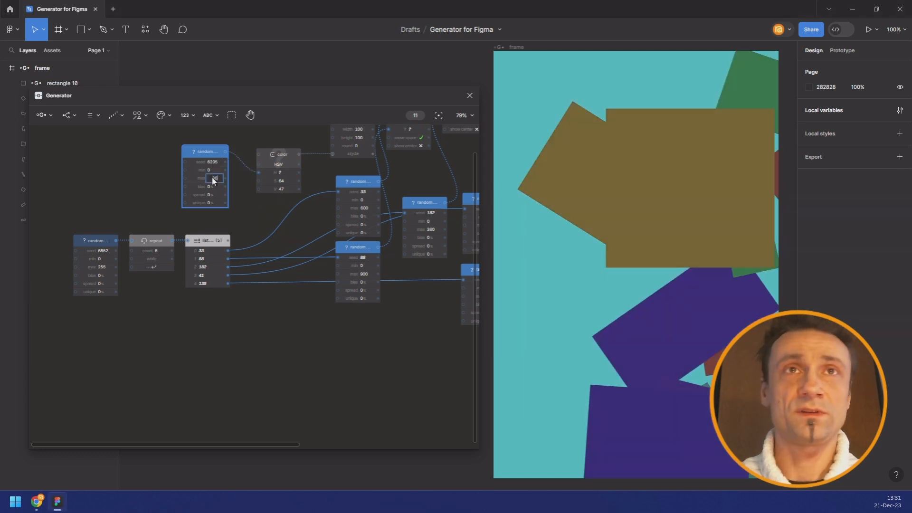
{"action": "key", "text": "Return"}
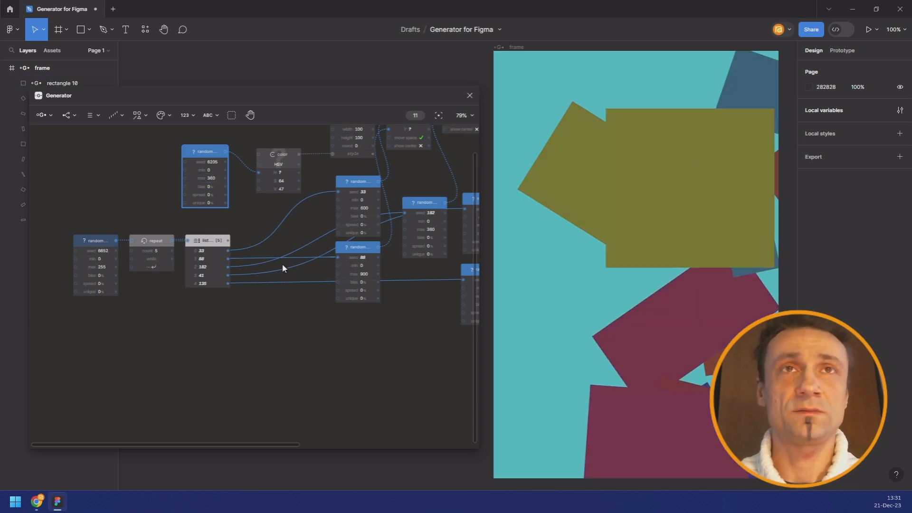
Paste a copy of the hue Random node, connect it to the frame color's hue and vary its seed.
{"action": "scroll", "coordinate": [254, 338], "scroll_direction": "down", "scroll_amount": 3}
{"action": "left_click_drag", "start_coordinate": [255, 337], "coordinate": [165, 334]}
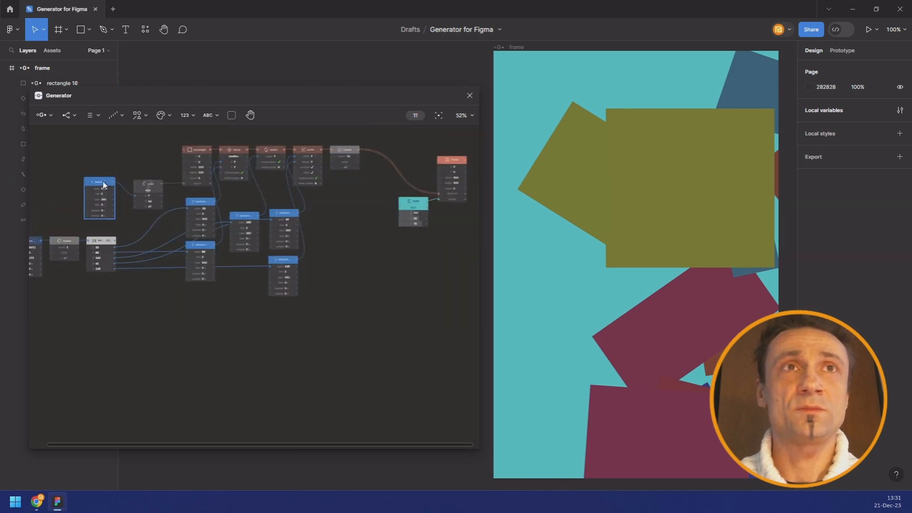
{"action": "key", "text": "ctrl+v"}
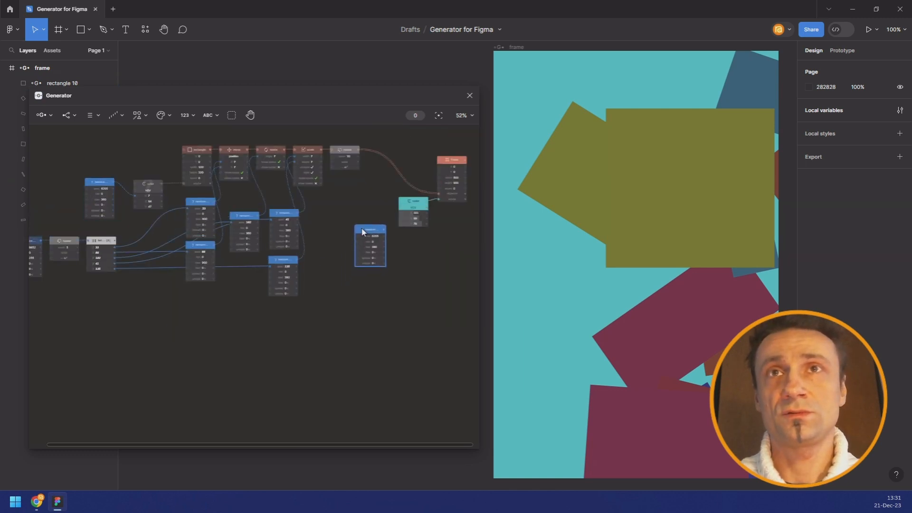
{"action": "left_click_drag", "start_coordinate": [362, 229], "coordinate": [403, 214]}
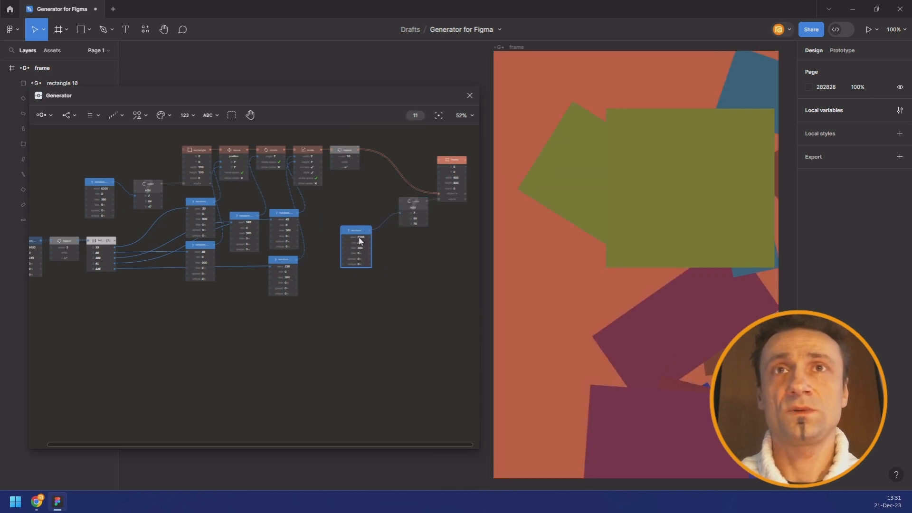
{"action": "scroll", "coordinate": [359, 237], "scroll_direction": "up", "scroll_amount": 1}
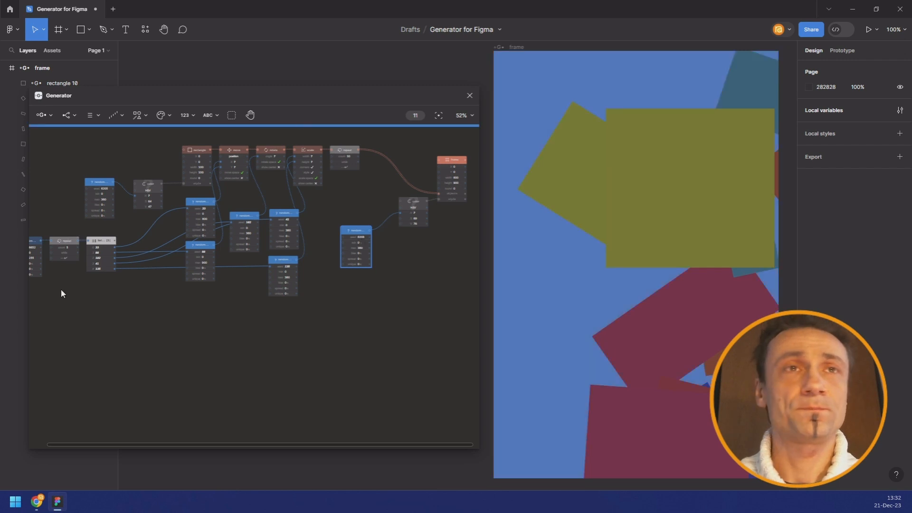
Raise the List's Repeat count to 7 and connect the two added items to the seeds of the hue Random nodes.
{"action": "scroll", "coordinate": [68, 248], "scroll_direction": "up", "scroll_amount": 1}
{"action": "scroll", "coordinate": [63, 249], "scroll_direction": "up", "scroll_amount": 5}
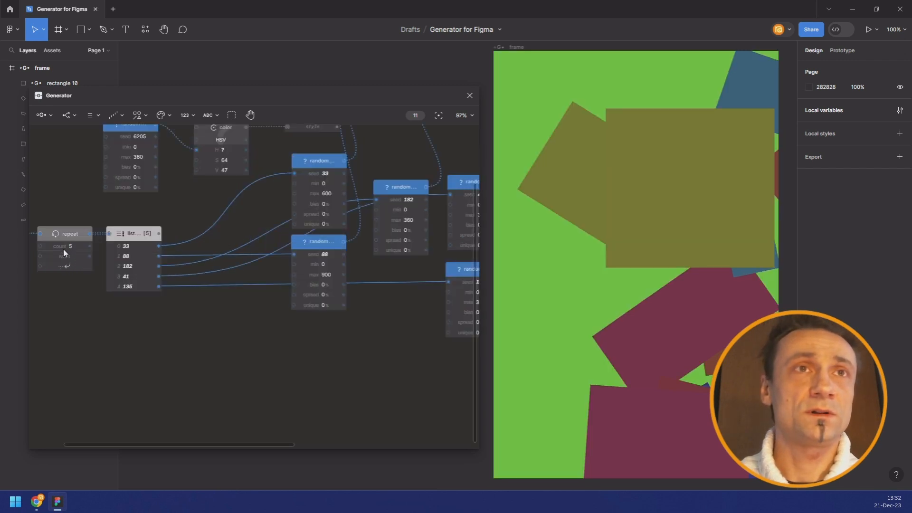
{"action": "scroll", "coordinate": [77, 247], "scroll_direction": "up", "scroll_amount": 1}
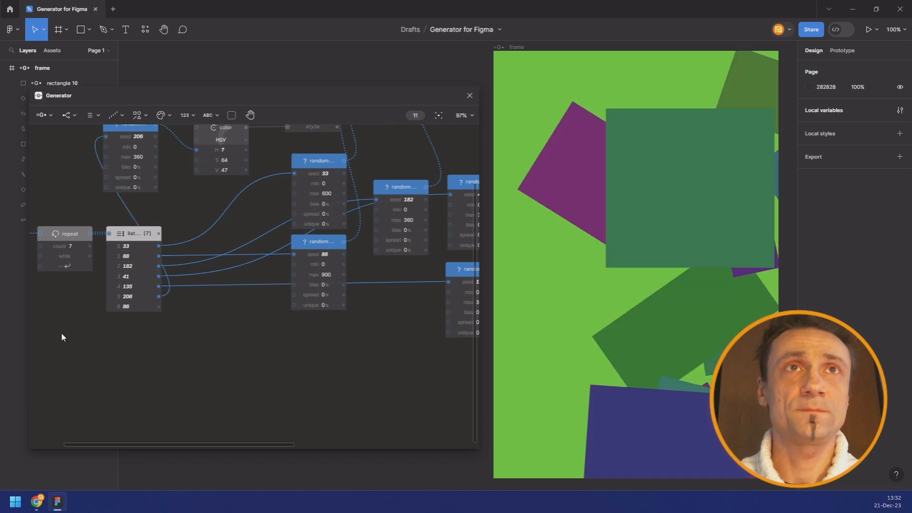
{"action": "scroll", "coordinate": [61, 338], "scroll_direction": "down", "scroll_amount": 2}
{"action": "scroll", "coordinate": [61, 338], "scroll_direction": "down", "scroll_amount": 2}
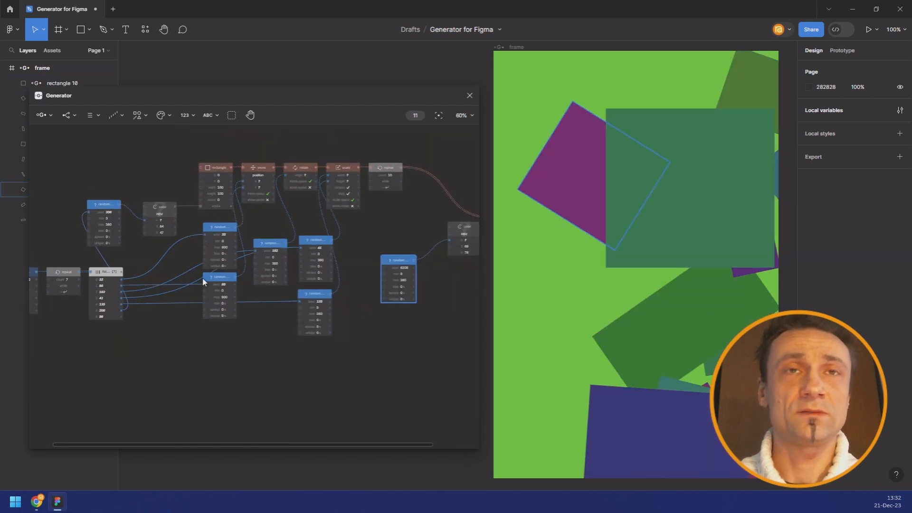
{"action": "left_click_drag", "start_coordinate": [121, 314], "coordinate": [396, 269]}
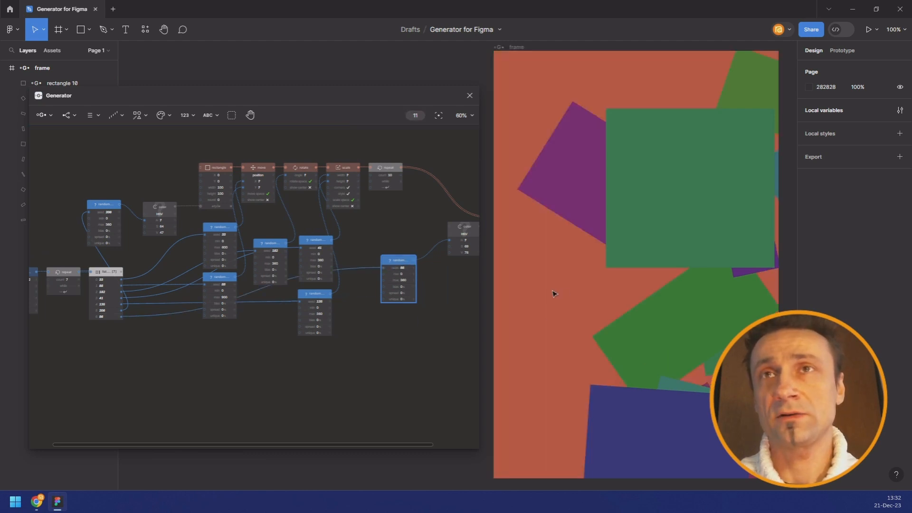
Step the seed of the Random node feeding the List upward to generate other variations of the artwork.
{"action": "left_click_drag", "start_coordinate": [183, 389], "coordinate": [261, 364]}
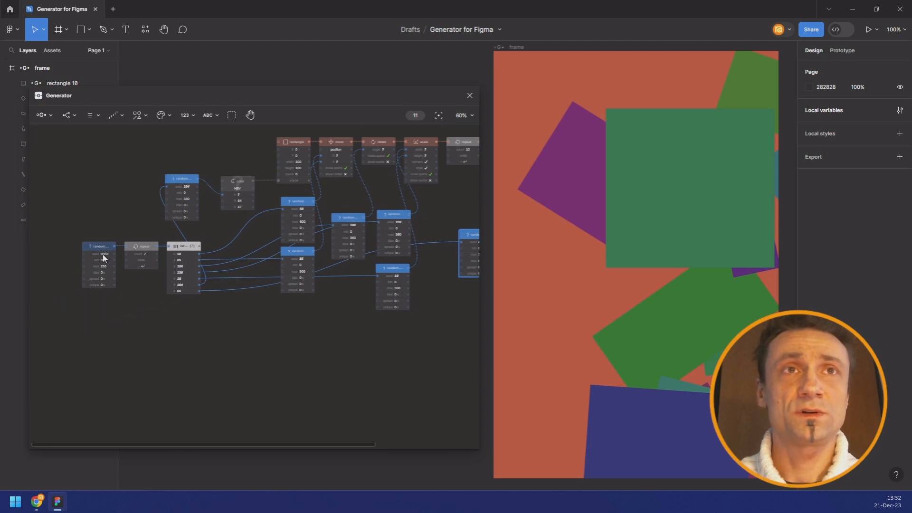
{"action": "scroll", "coordinate": [104, 255], "scroll_direction": "up", "scroll_amount": 1}
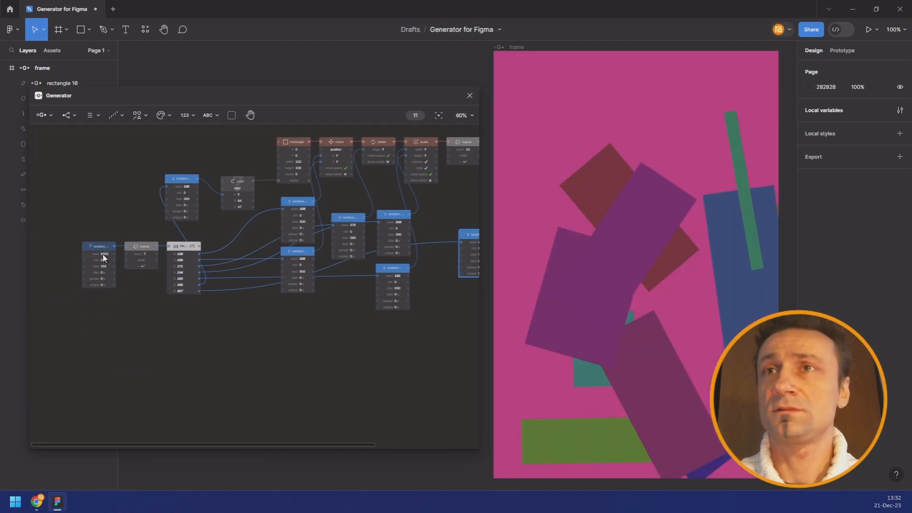
{"action": "scroll", "coordinate": [102, 255], "scroll_direction": "up", "scroll_amount": 1}
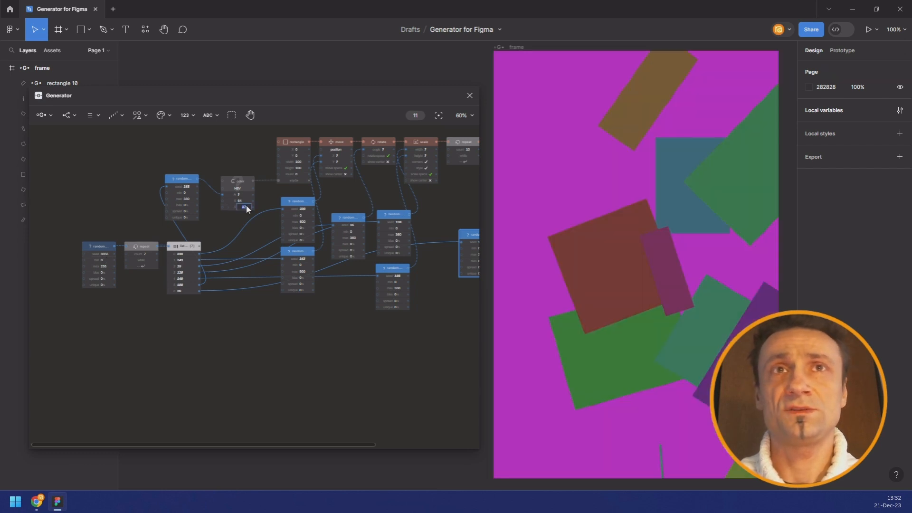
Set the value (V) in the rectangle's HSV color node to 100.
{"action": "type", "text": "00"}
{"action": "key", "text": "Return"}
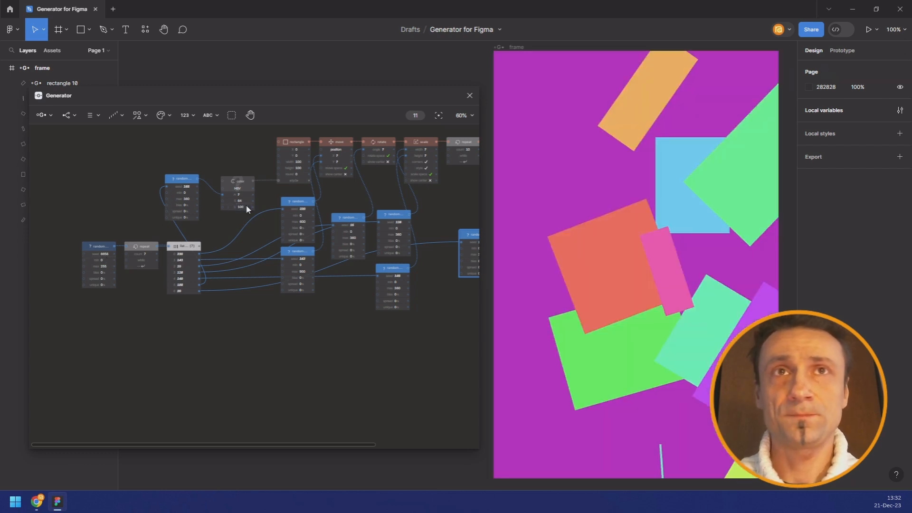
Try a much lower saturation in the rectangle's color node and undo the change.
{"action": "left_click", "coordinate": [244, 200]}
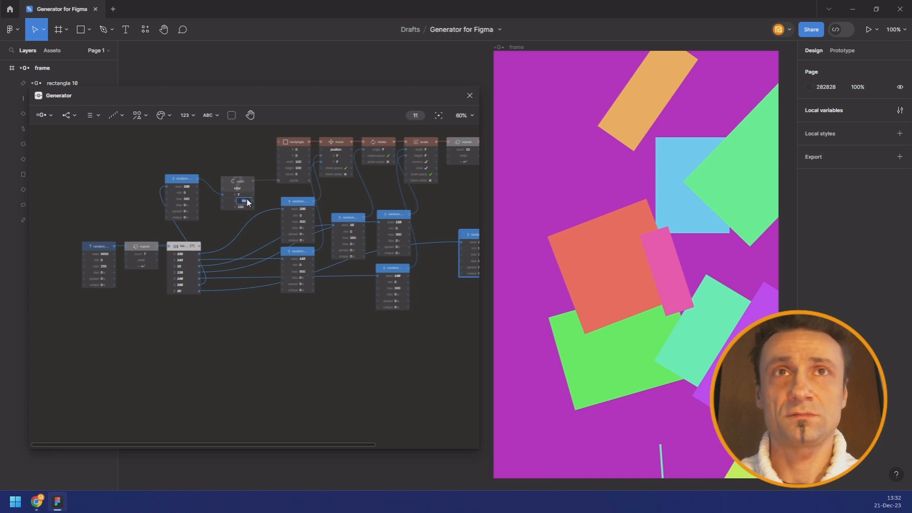
{"action": "type", "text": "1"}
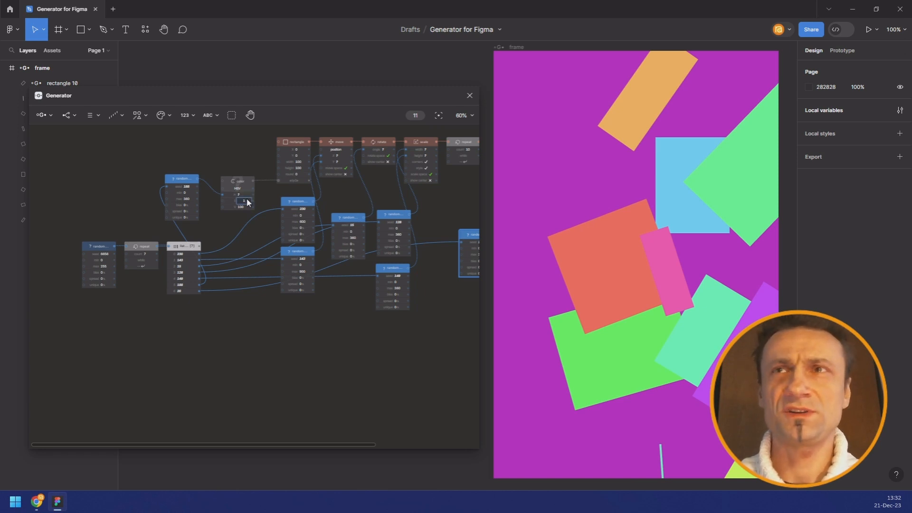
{"action": "key", "text": "Return"}
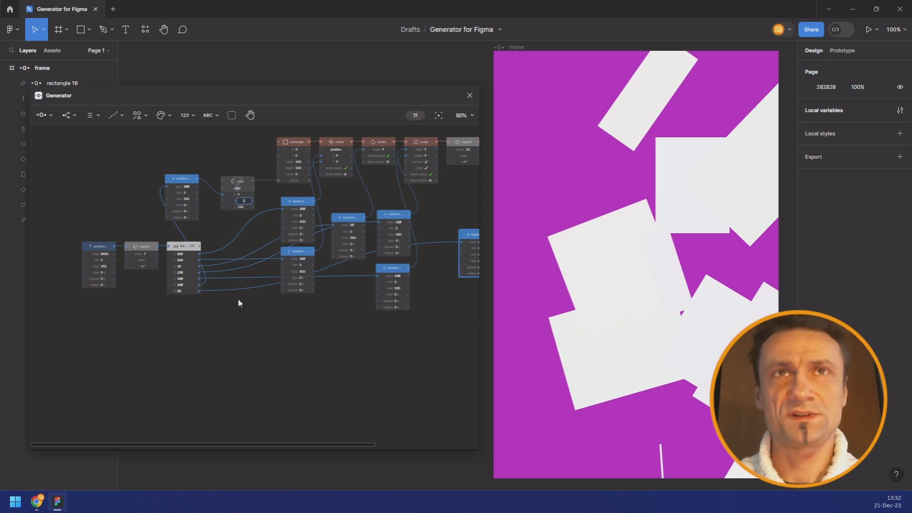
{"action": "key", "text": "ctrl+z"}
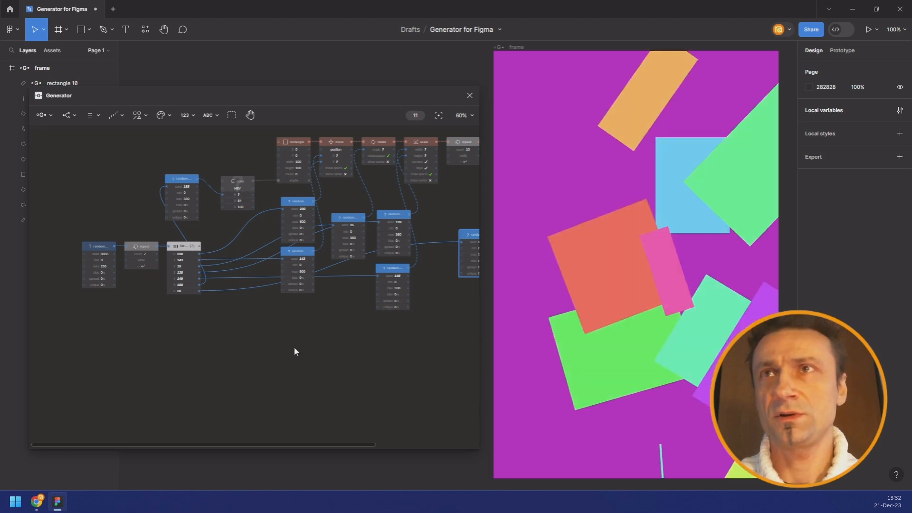
Move the rectangle's hue Random node and color node together away from the rectangle node to make room.
{"action": "scroll", "coordinate": [294, 350], "scroll_direction": "down", "scroll_amount": 2}
{"action": "left_click_drag", "start_coordinate": [362, 327], "coordinate": [272, 319]}
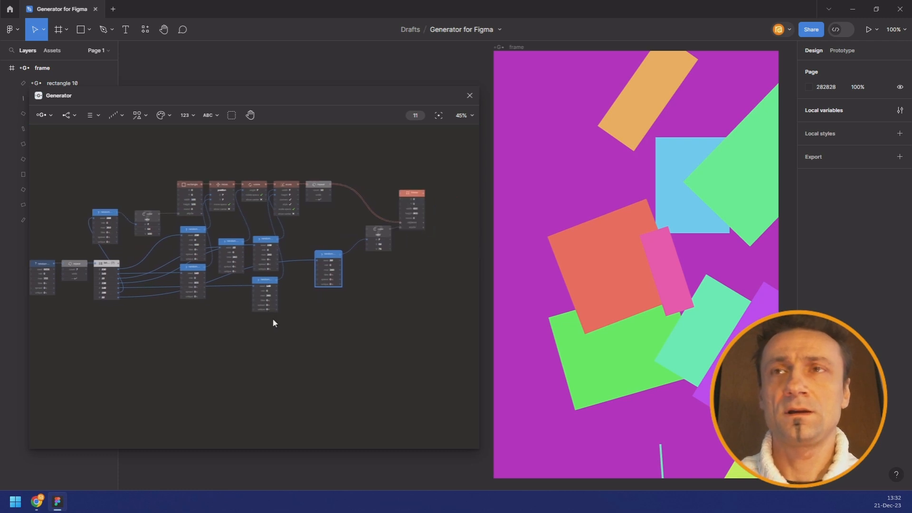
{"action": "left_click_drag", "start_coordinate": [101, 189], "coordinate": [149, 217]}
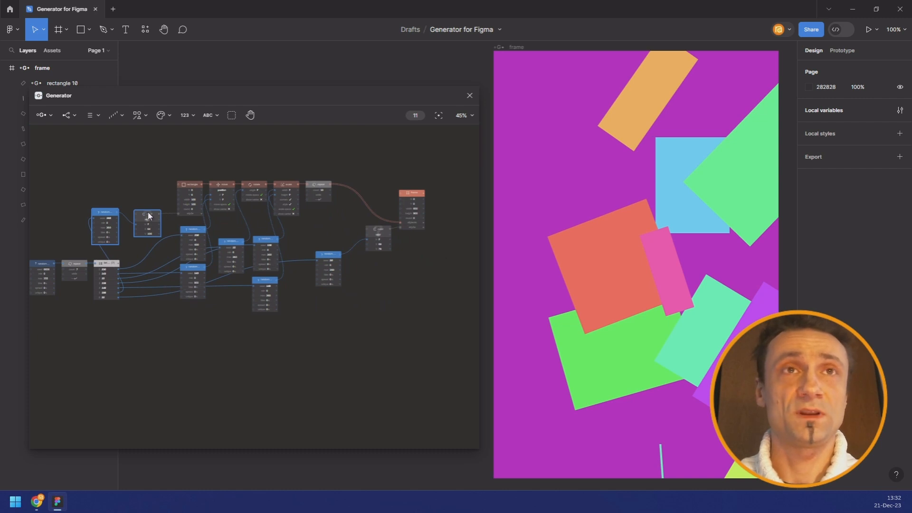
{"action": "left_click_drag", "start_coordinate": [145, 213], "coordinate": [135, 195]}
Add a Combine node between the color and rectangle nodes and route the color through it into the rectangle's style.
{"action": "left_click", "coordinate": [92, 115]}
{"action": "left_click", "coordinate": [76, 137]}
{"action": "scroll", "coordinate": [133, 195], "scroll_direction": "up", "scroll_amount": 4}
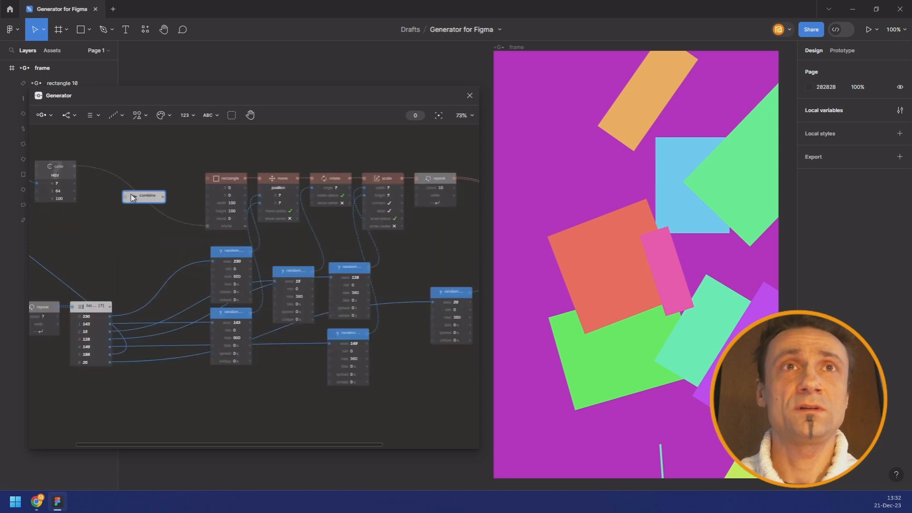
{"action": "left_click_drag", "start_coordinate": [141, 165], "coordinate": [172, 178]}
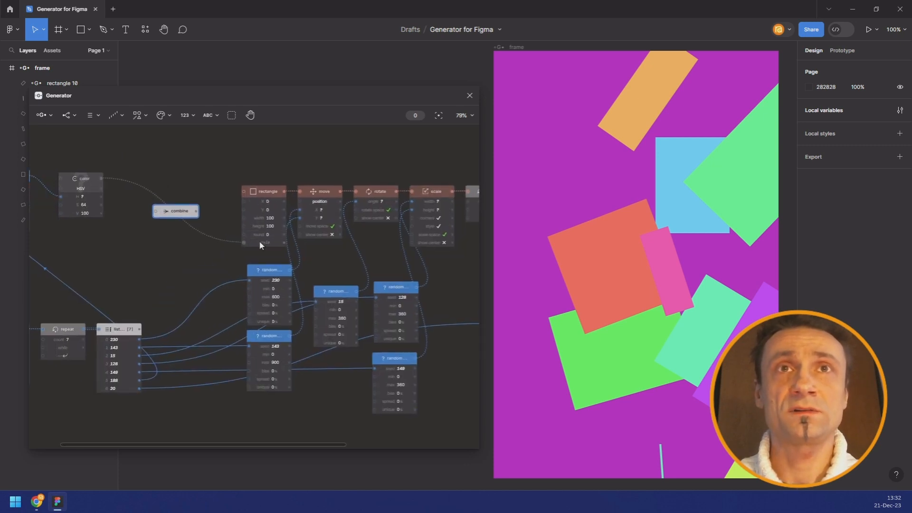
{"action": "left_click_drag", "start_coordinate": [244, 207], "coordinate": [212, 176]}
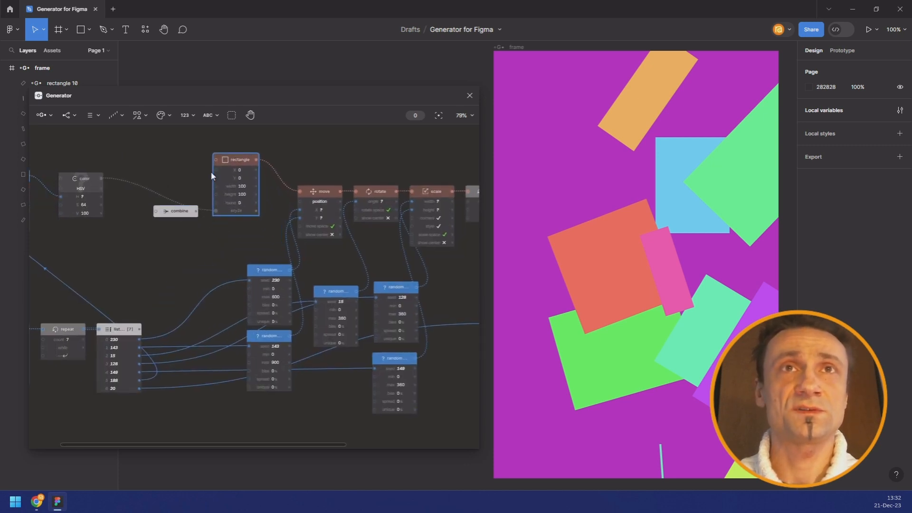
{"action": "left_click_drag", "start_coordinate": [175, 210], "coordinate": [163, 191]}
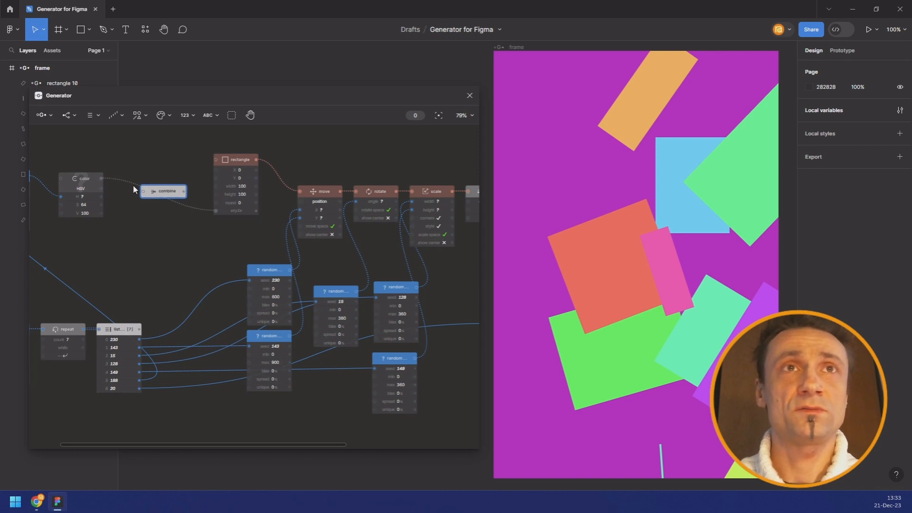
{"action": "left_click_drag", "start_coordinate": [101, 178], "coordinate": [227, 202]}
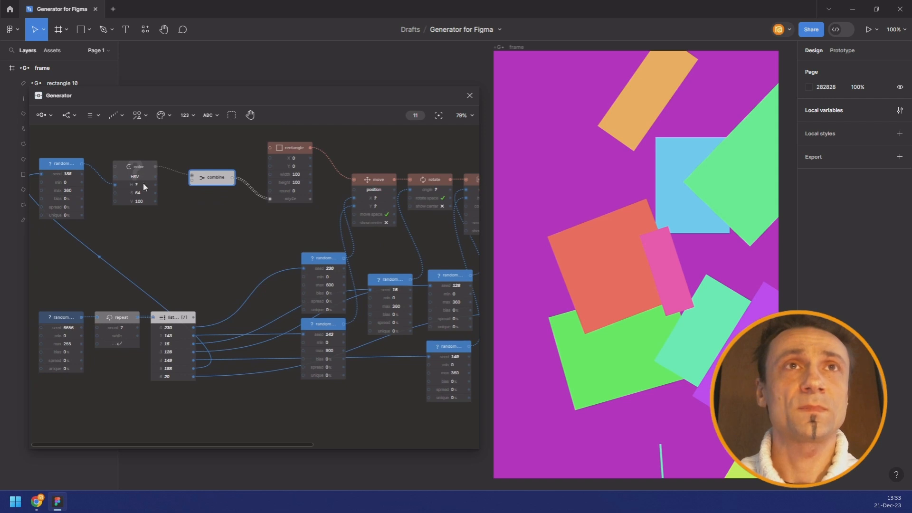
Add a Layer blur node below the color node, connect it to the Combine node and raise its radius to 158.
{"action": "left_click", "coordinate": [133, 117]}
{"action": "mouse_move", "coordinate": [134, 240]}
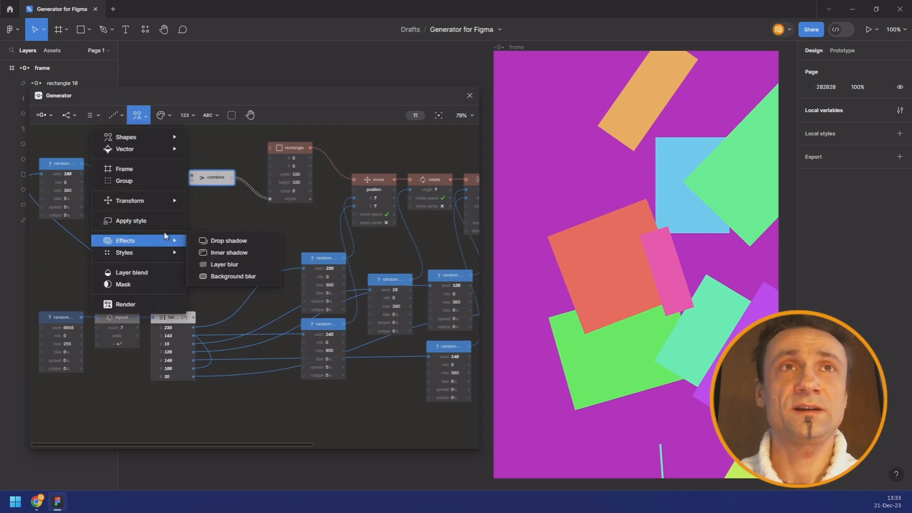
{"action": "left_click", "coordinate": [224, 264]}
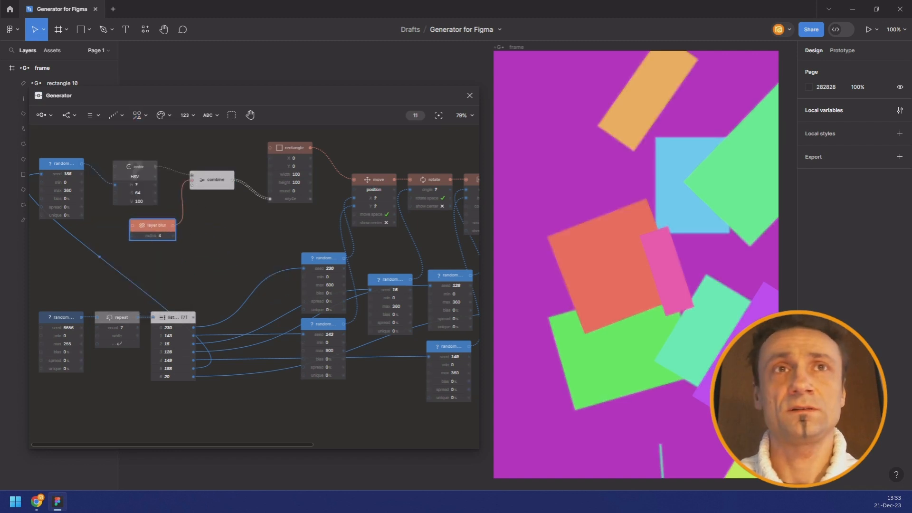
{"action": "left_click_drag", "start_coordinate": [154, 236], "coordinate": [163, 235]}
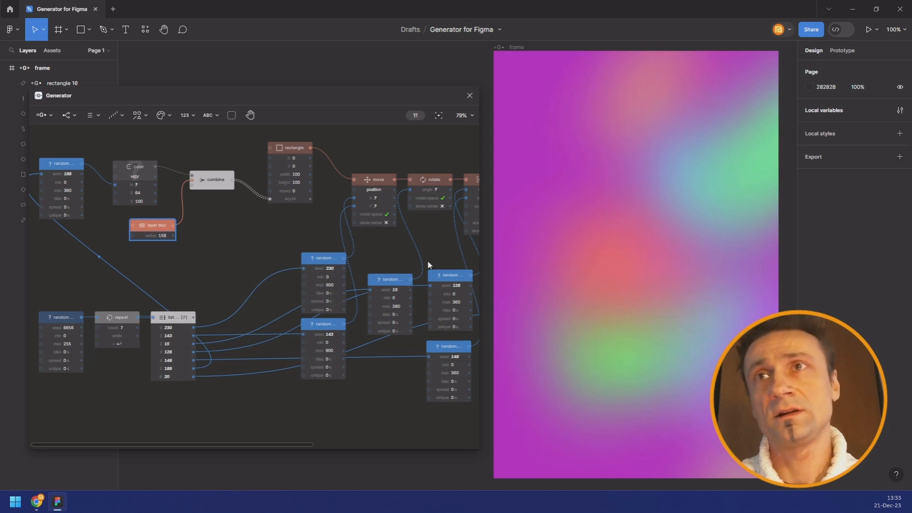
Set the count of the Repeat node after the scale node to 20.
{"action": "left_click_drag", "start_coordinate": [285, 237], "coordinate": [56, 224]}
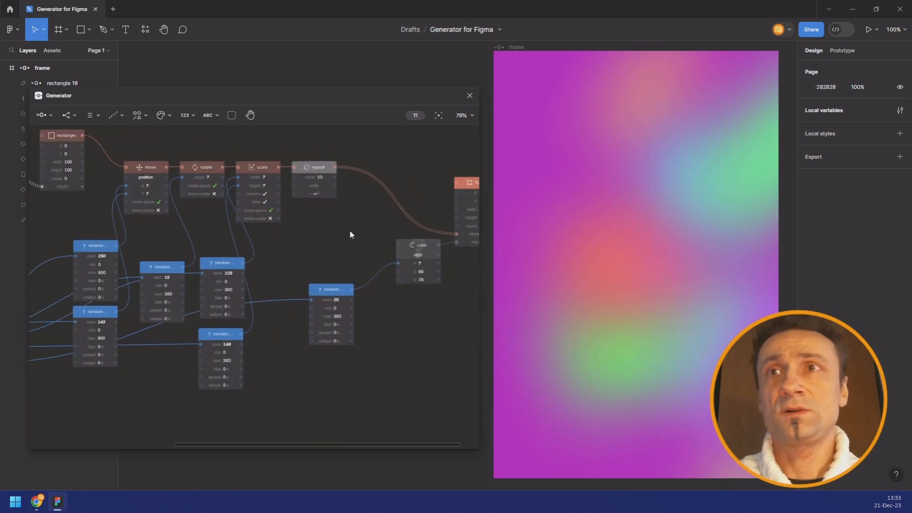
{"action": "left_click", "coordinate": [324, 178]}
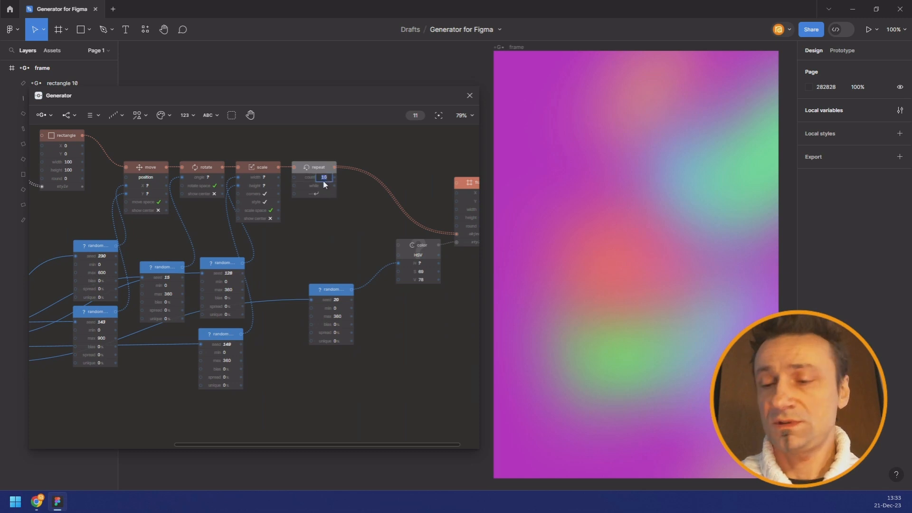
{"action": "type", "text": "20"}
{"action": "key", "text": "Return"}
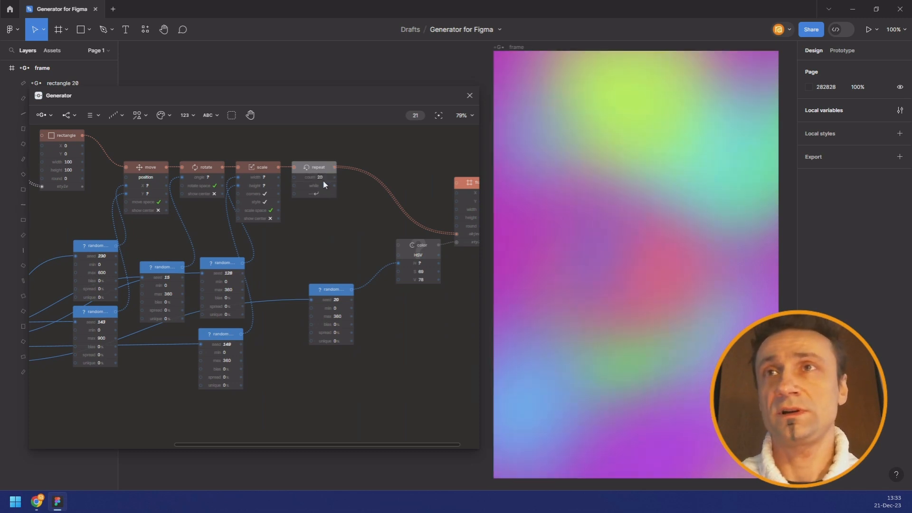
Step the seed of the Random node feeding the List up to 6666 to browse blurred variations.
{"action": "left_click_drag", "start_coordinate": [148, 223], "coordinate": [305, 190]}
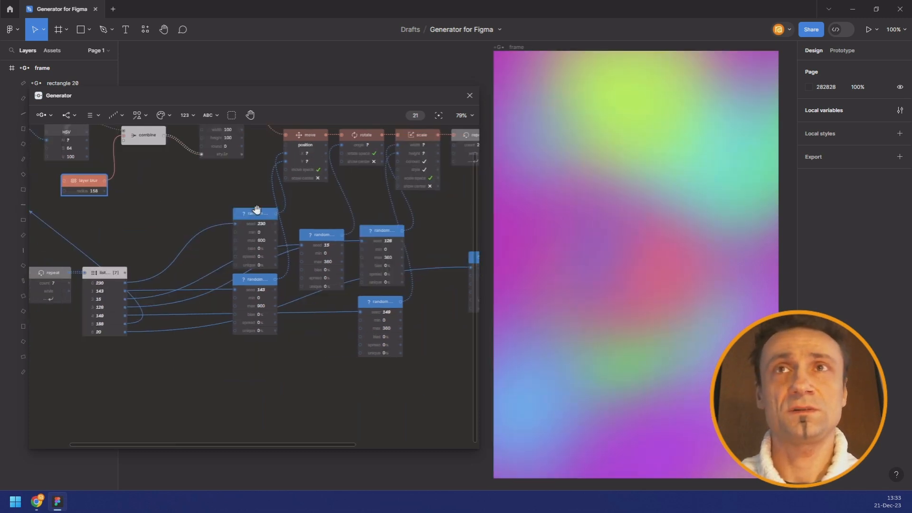
{"action": "left_click_drag", "start_coordinate": [150, 214], "coordinate": [338, 211]}
{"action": "scroll", "coordinate": [184, 283], "scroll_direction": "up", "scroll_amount": 1}
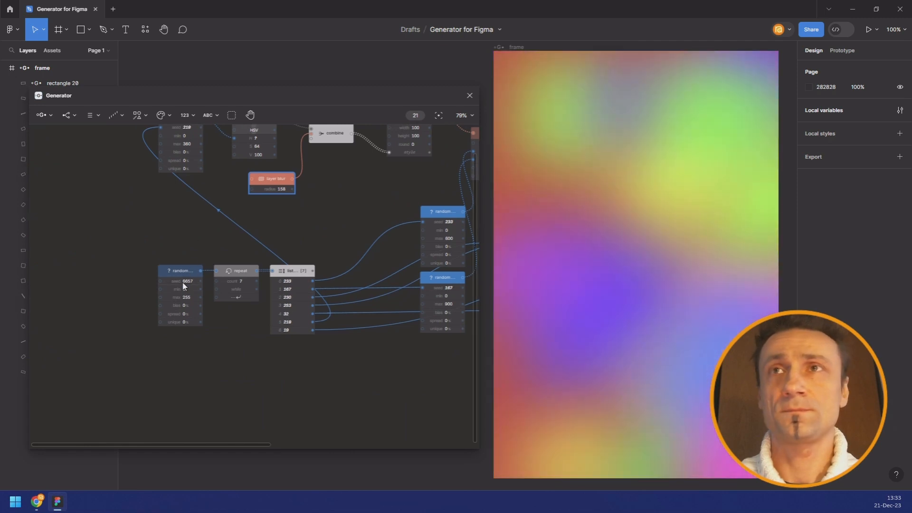
{"action": "scroll", "coordinate": [184, 283], "scroll_direction": "up", "scroll_amount": 2}
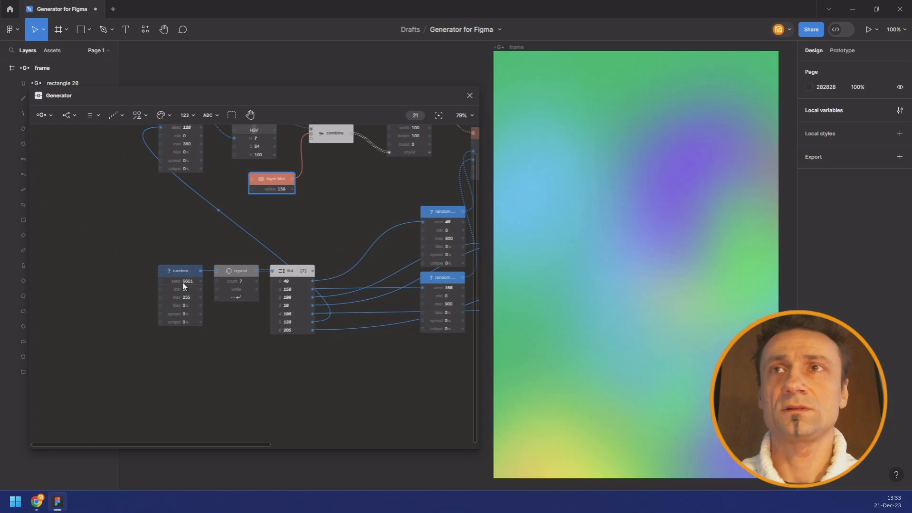
{"action": "scroll", "coordinate": [184, 286], "scroll_direction": "up", "scroll_amount": 1}
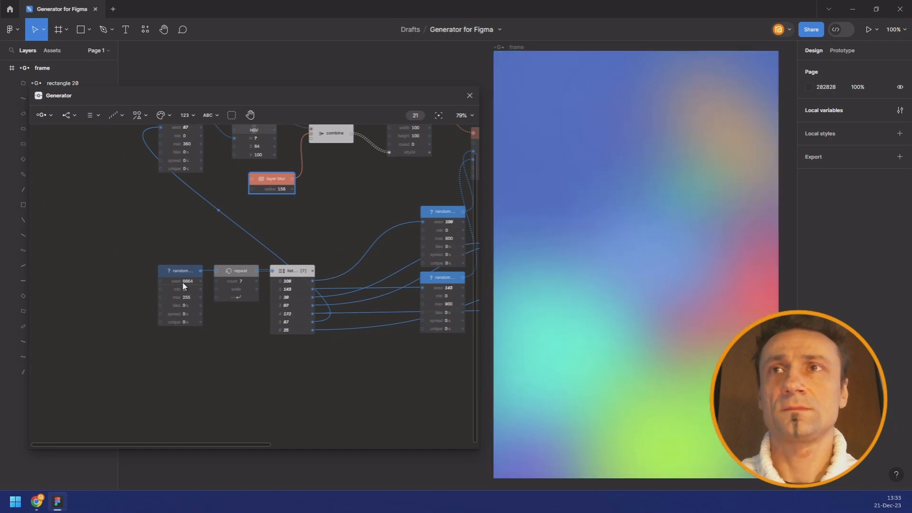
{"action": "scroll", "coordinate": [184, 285], "scroll_direction": "up", "scroll_amount": 1}
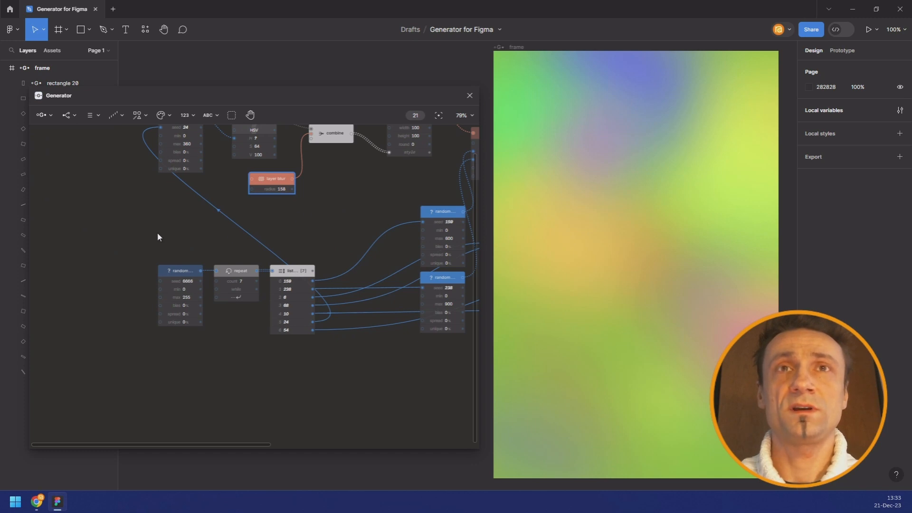
Move the master Random, Repeat and List nodes together to free space below the layer blur node.
{"action": "left_click_drag", "start_coordinate": [146, 234], "coordinate": [318, 366]}
{"action": "left_click_drag", "start_coordinate": [295, 281], "coordinate": [183, 306]}
{"action": "left_click", "coordinate": [267, 257]}
Add a Layer blend node below the layer blur node and connect it to the Combine node.
{"action": "left_click", "coordinate": [137, 115]}
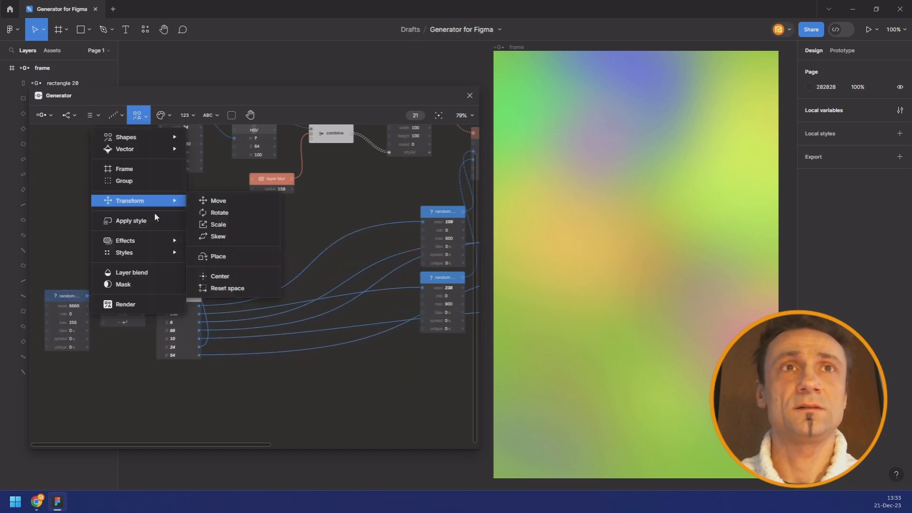
{"action": "left_click", "coordinate": [142, 272]}
{"action": "left_click_drag", "start_coordinate": [231, 240], "coordinate": [276, 217]}
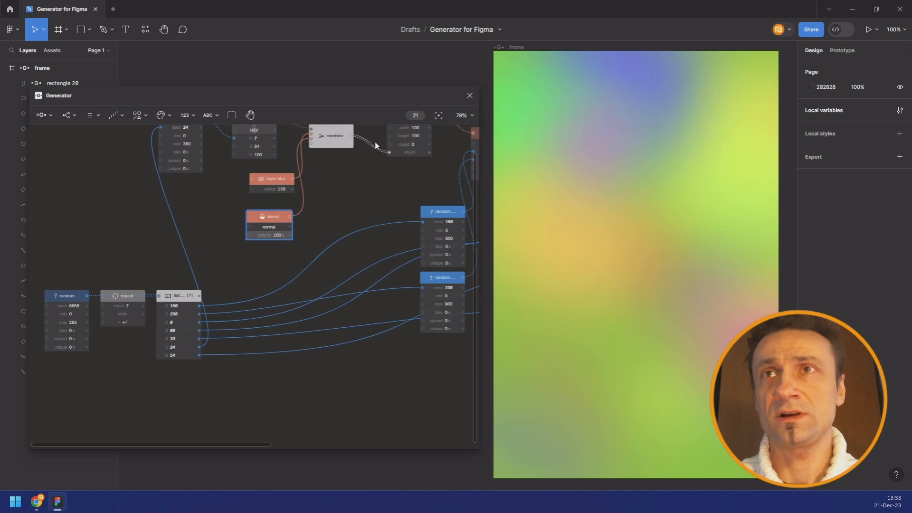
Try the screen blend mode on the blend node and return it to normal.
{"action": "left_click", "coordinate": [273, 228]}
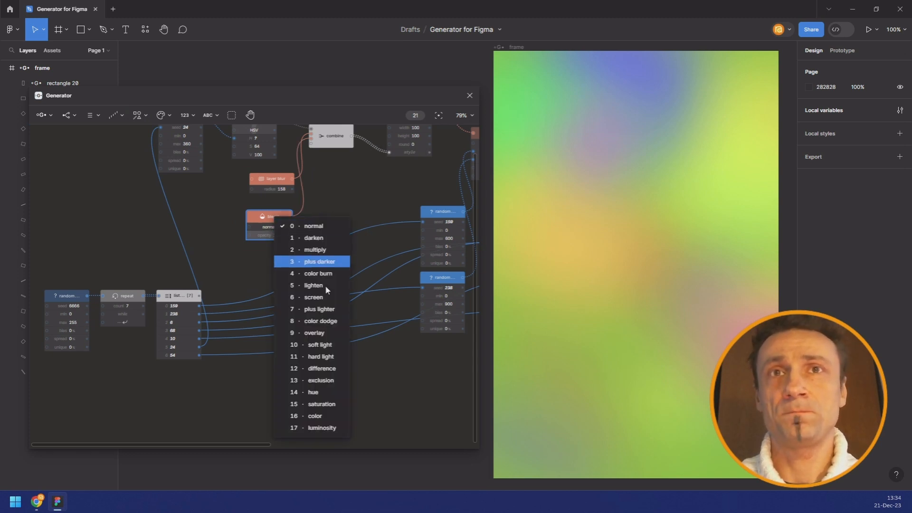
{"action": "left_click", "coordinate": [311, 297]}
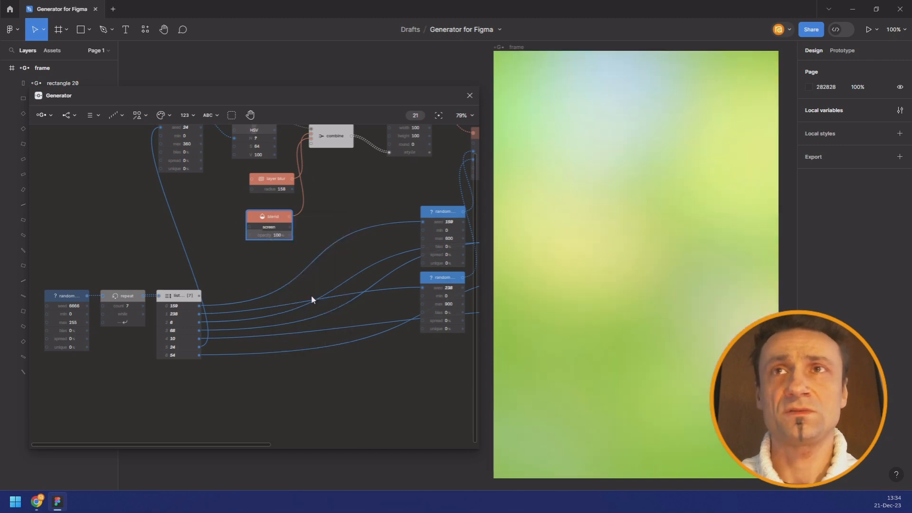
{"action": "left_click", "coordinate": [269, 228]}
{"action": "left_click", "coordinate": [295, 227]}
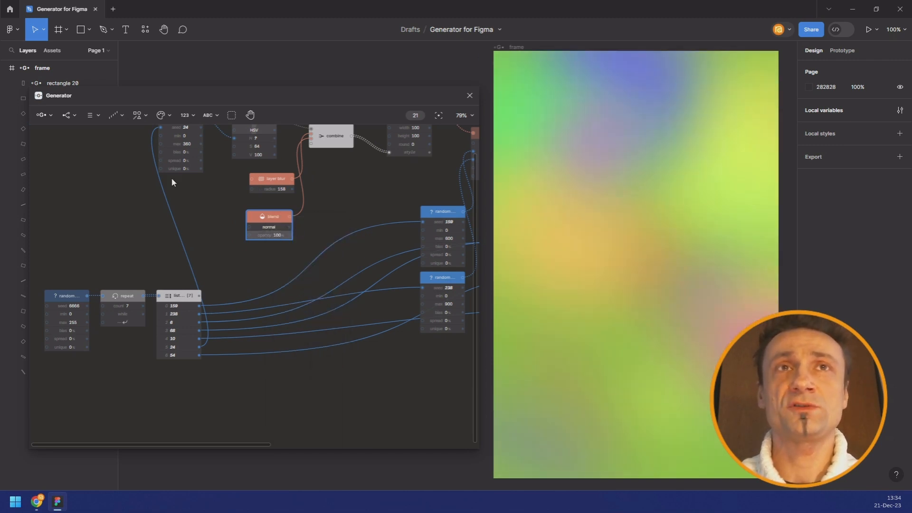
Add a Random node beside the blend node, set its maximum to 17 and connect it to the blend mode.
{"action": "left_click", "coordinate": [113, 116]}
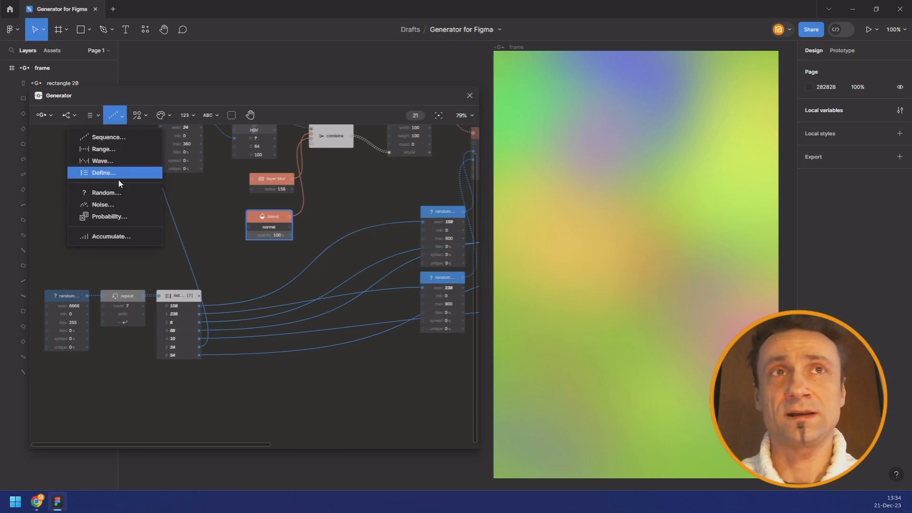
{"action": "left_click", "coordinate": [154, 192]}
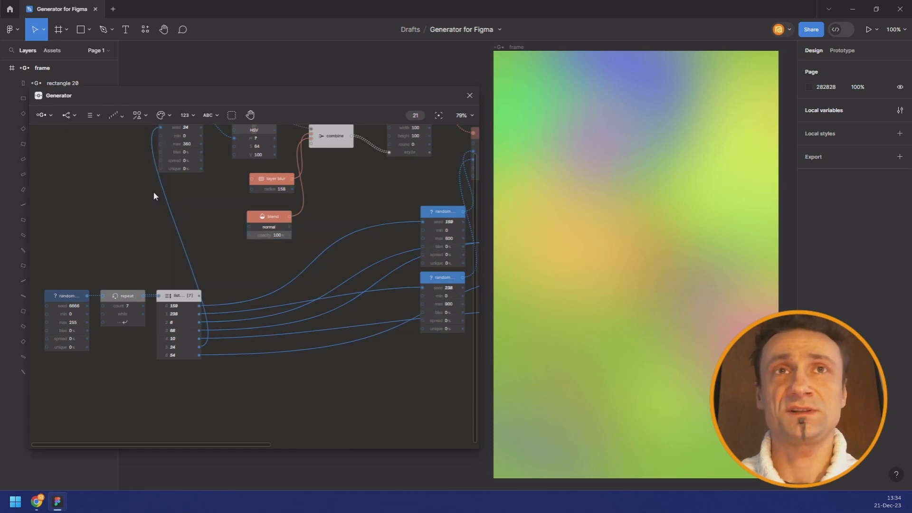
{"action": "left_click", "coordinate": [272, 228]}
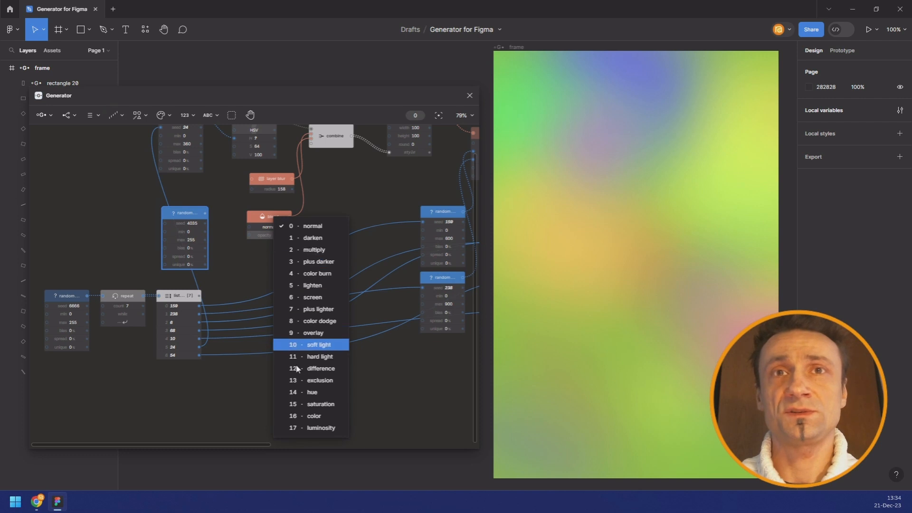
{"action": "double_click", "coordinate": [198, 241]}
{"action": "type", "text": "17"}
{"action": "key", "text": "Return"}
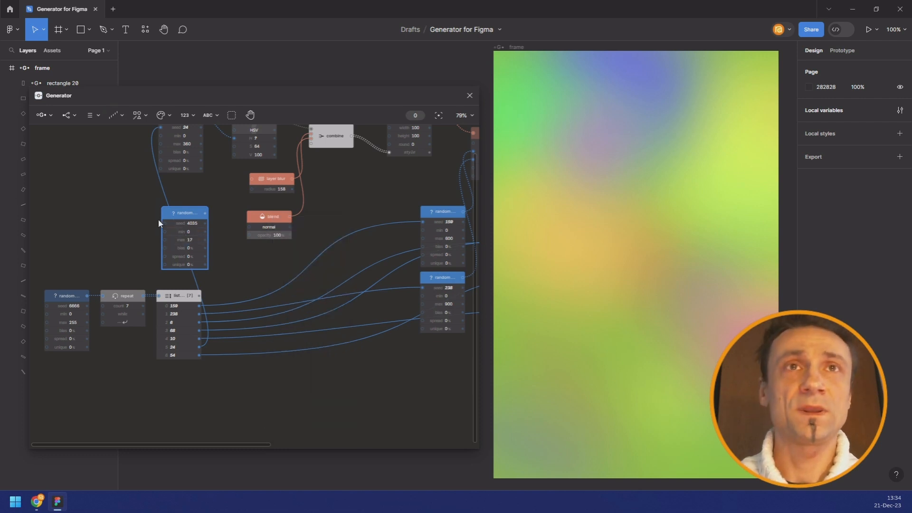
{"action": "left_click_drag", "start_coordinate": [253, 233], "coordinate": [250, 228]}
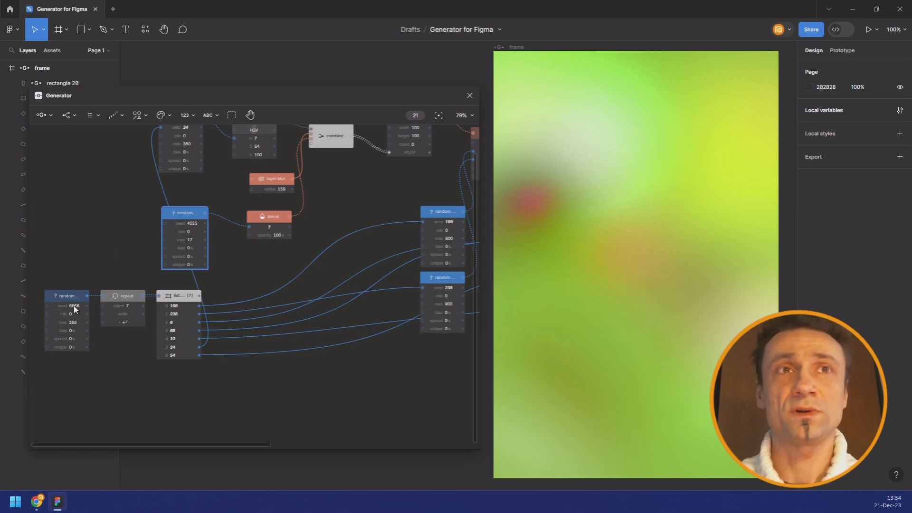
Step the master seed further upward to generate variations with randomized blend modes.
{"action": "scroll", "coordinate": [74, 306], "scroll_direction": "up", "scroll_amount": 1}
{"action": "scroll", "coordinate": [74, 306], "scroll_direction": "up", "scroll_amount": 1}
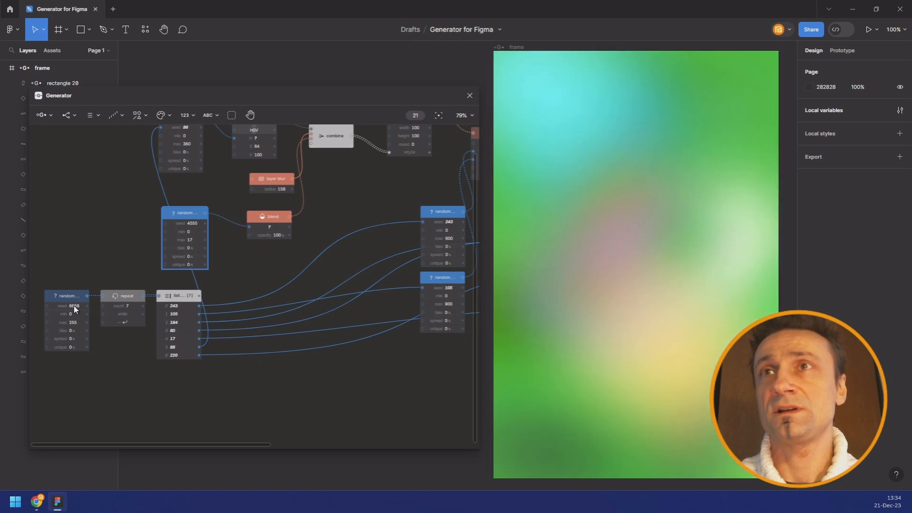
{"action": "scroll", "coordinate": [73, 306], "scroll_direction": "up", "scroll_amount": 1}
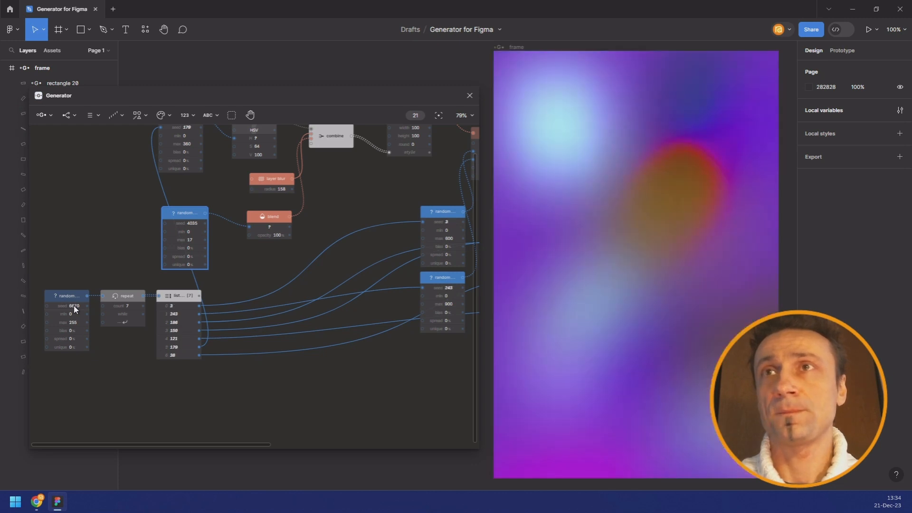
Step the master seed up to 6680, comparing the blurred color variations it generates.
{"action": "scroll", "coordinate": [74, 306], "scroll_direction": "up", "scroll_amount": 2}
{"action": "scroll", "coordinate": [73, 306], "scroll_direction": "up", "scroll_amount": 1}
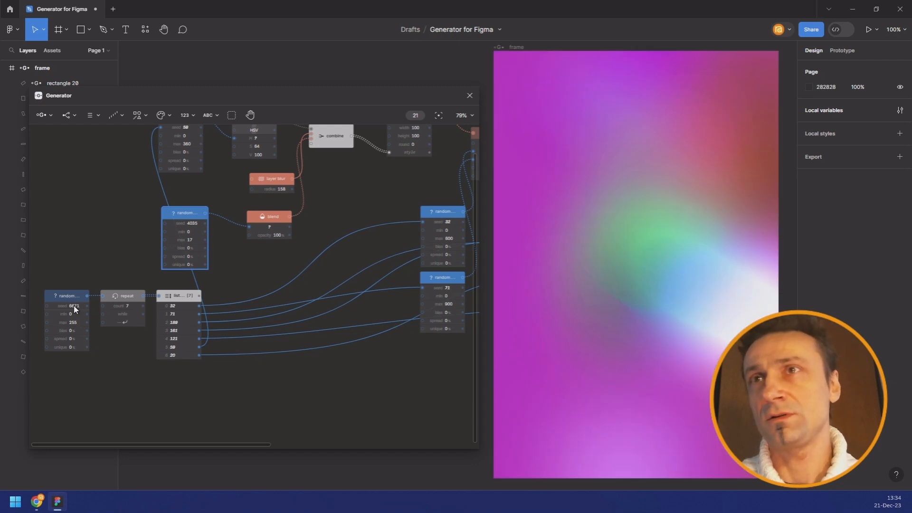
{"action": "scroll", "coordinate": [73, 305], "scroll_direction": "down", "scroll_amount": 1}
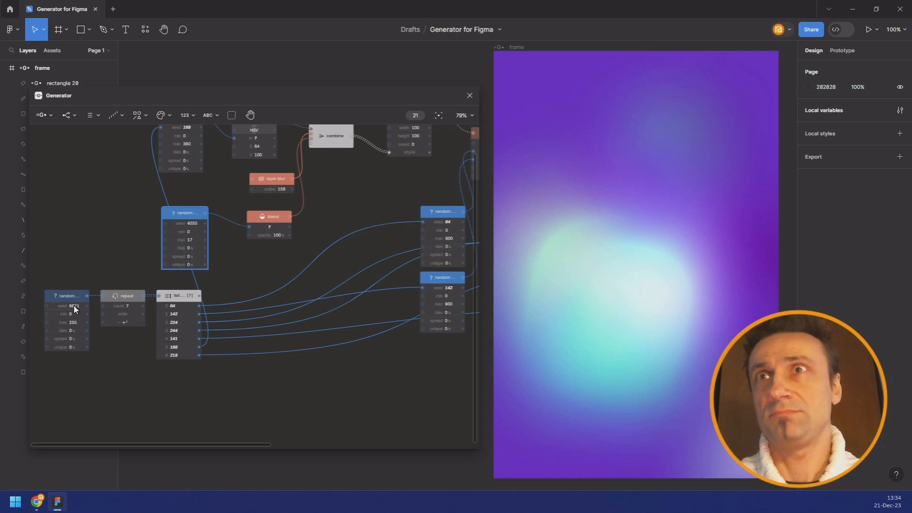
{"action": "scroll", "coordinate": [74, 306], "scroll_direction": "up", "scroll_amount": 1}
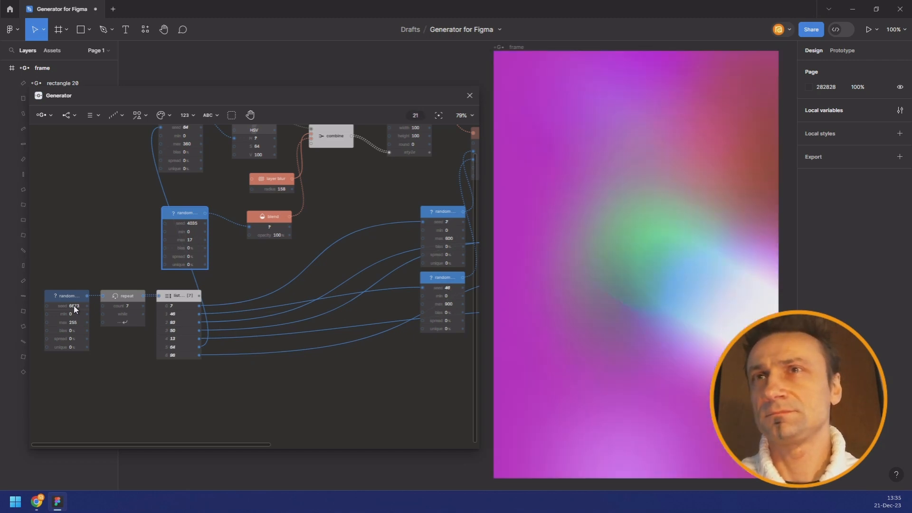
{"action": "scroll", "coordinate": [73, 306], "scroll_direction": "up", "scroll_amount": 1}
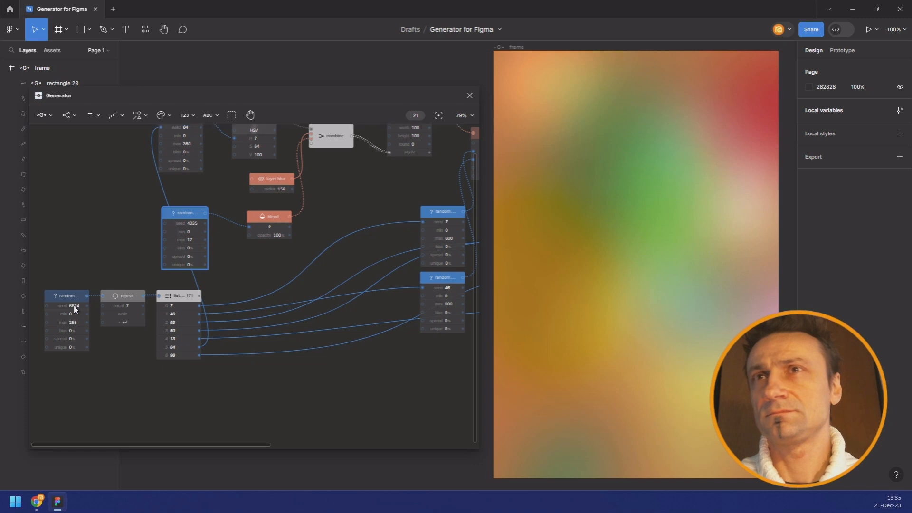
{"action": "scroll", "coordinate": [73, 306], "scroll_direction": "up", "scroll_amount": 1}
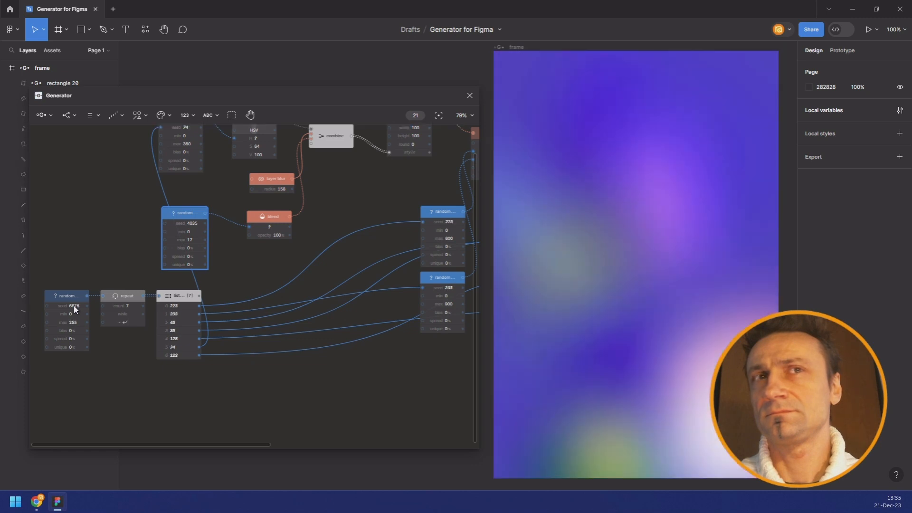
{"action": "scroll", "coordinate": [73, 306], "scroll_direction": "up", "scroll_amount": 1}
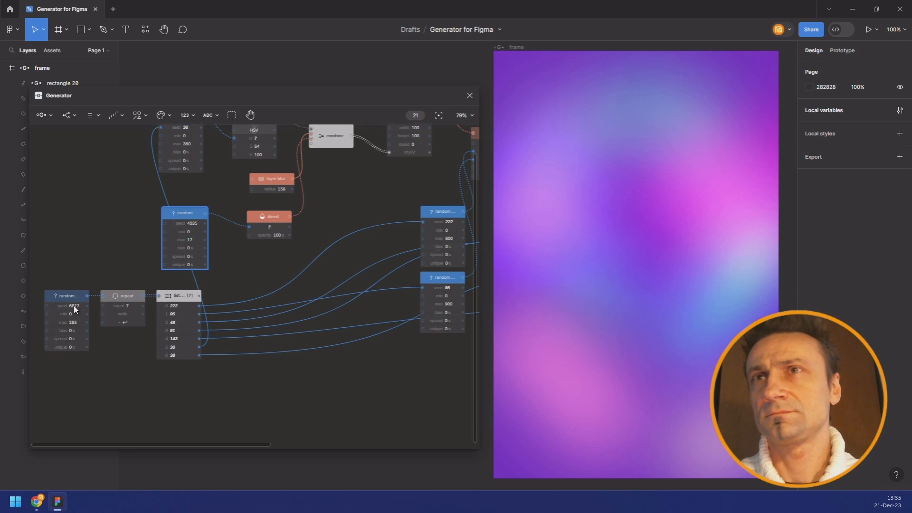
{"action": "scroll", "coordinate": [73, 306], "scroll_direction": "up", "scroll_amount": 1}
{"action": "scroll", "coordinate": [73, 306], "scroll_direction": "up", "scroll_amount": 1}
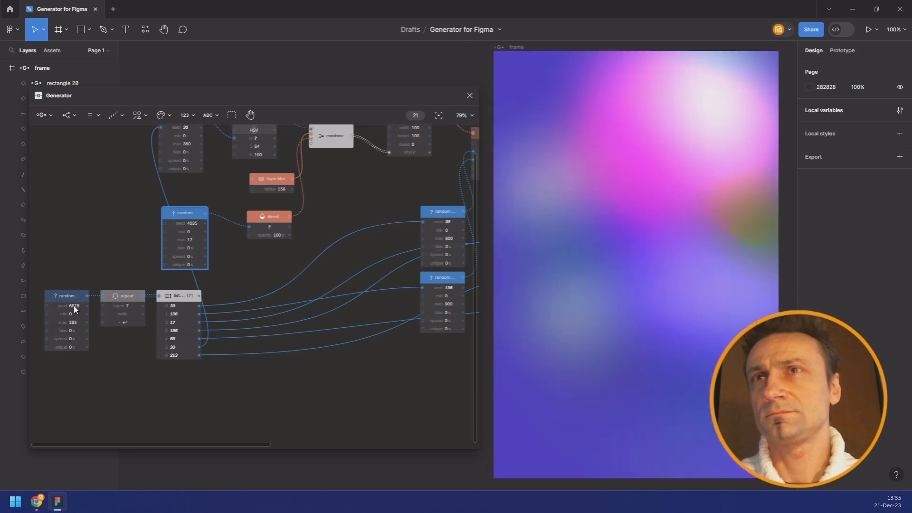
{"action": "scroll", "coordinate": [73, 306], "scroll_direction": "up", "scroll_amount": 1}
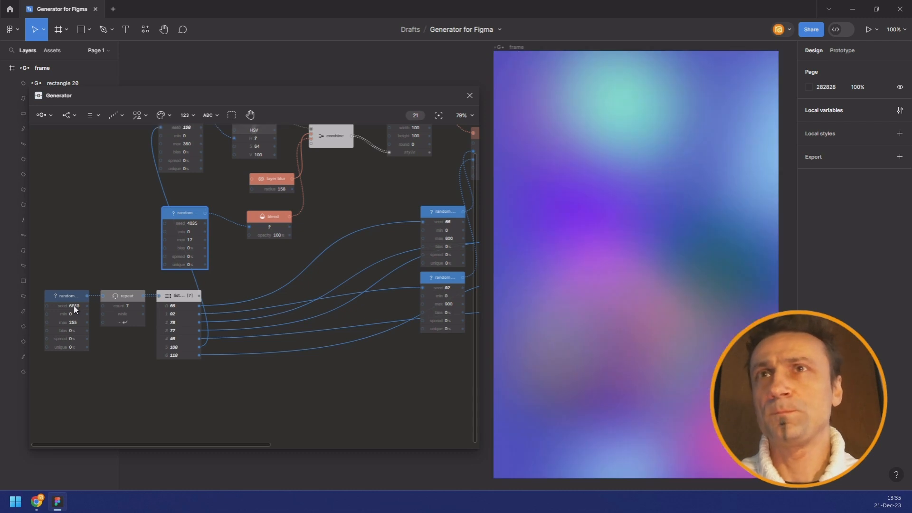
{"action": "scroll", "coordinate": [73, 306], "scroll_direction": "up", "scroll_amount": 1}
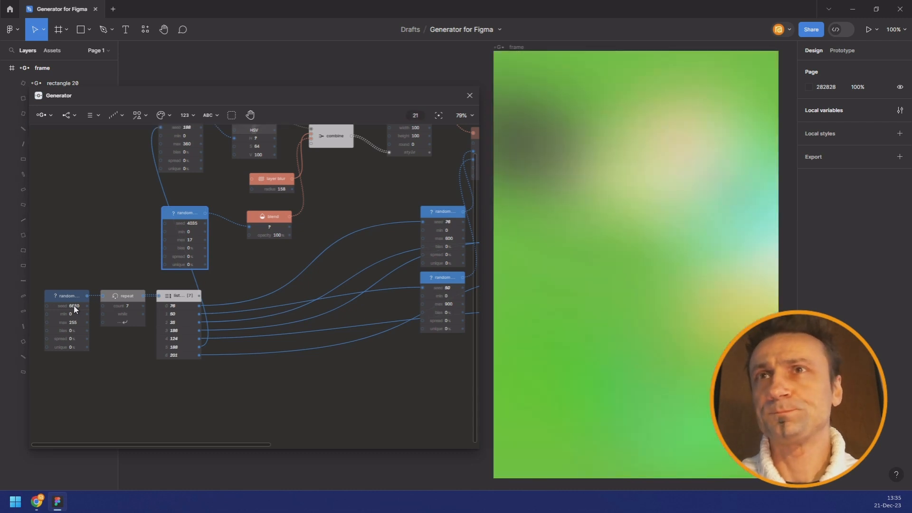
Disable the layer blur and blend nodes so the rectangles render without effects.
{"action": "left_click", "coordinate": [277, 177]}
{"action": "left_click", "coordinate": [277, 216]}
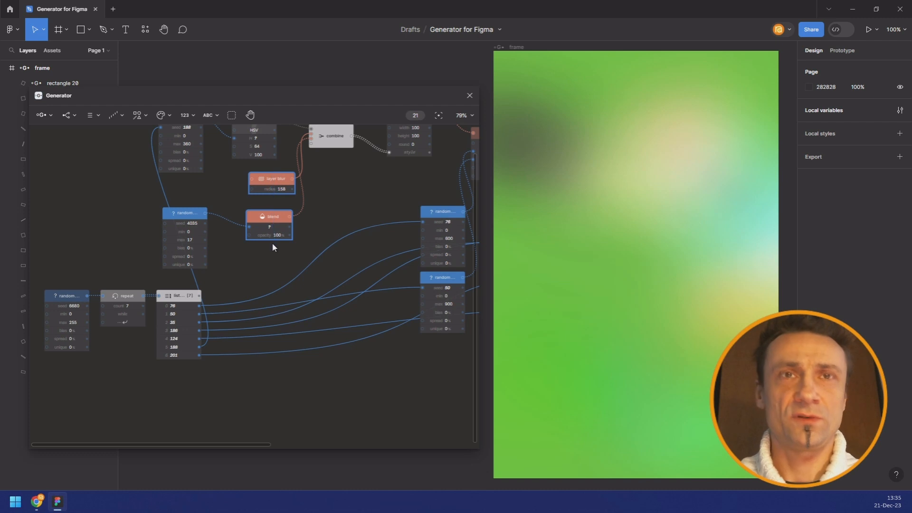
{"action": "key", "text": "ctrl+shift+e"}
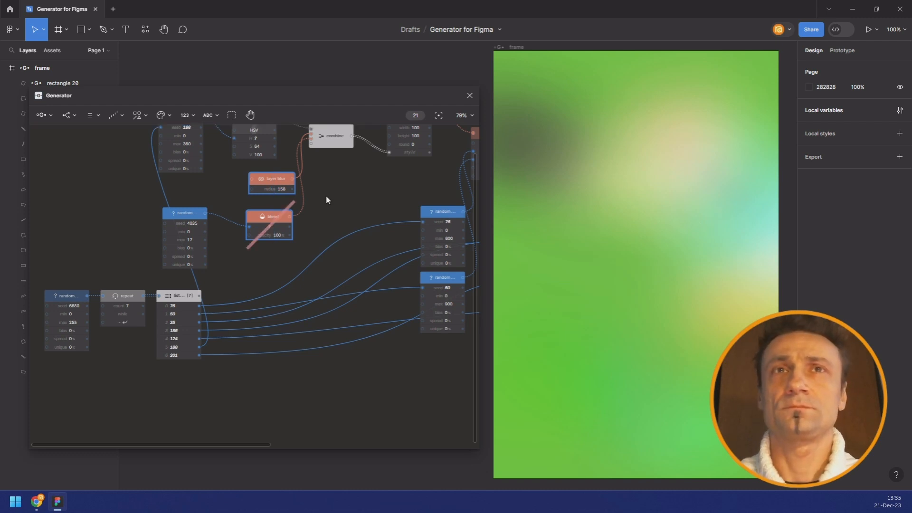
{"action": "left_click_drag", "start_coordinate": [320, 204], "coordinate": [295, 236]}
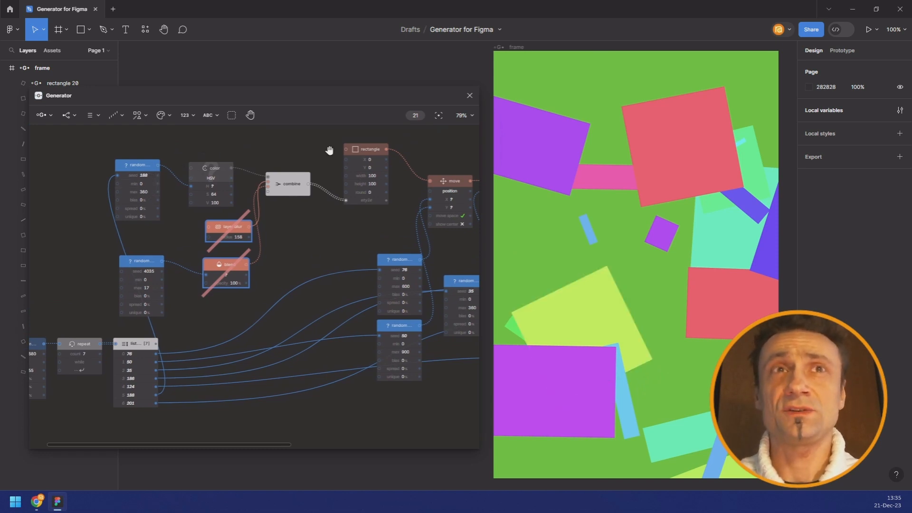
Add a Number node in the empty area beside the Random node that drives the rectangle hue.
{"action": "scroll", "coordinate": [333, 150], "scroll_direction": "left", "scroll_amount": 5}
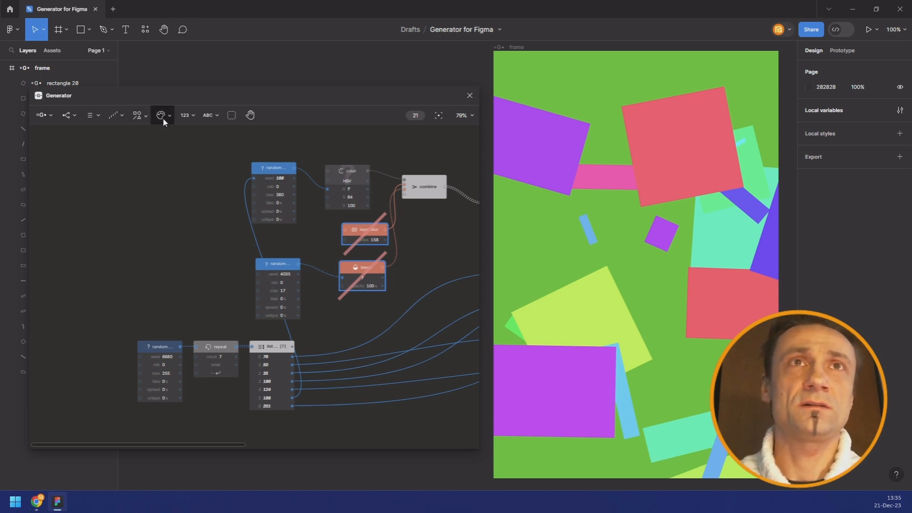
{"action": "left_click", "coordinate": [184, 116]}
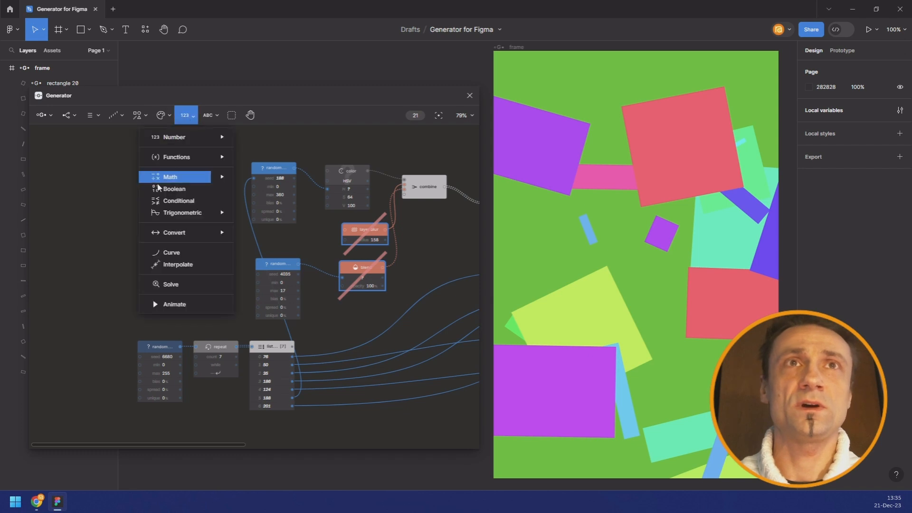
{"action": "left_click", "coordinate": [185, 139]}
{"action": "left_click_drag", "start_coordinate": [251, 284], "coordinate": [134, 196]}
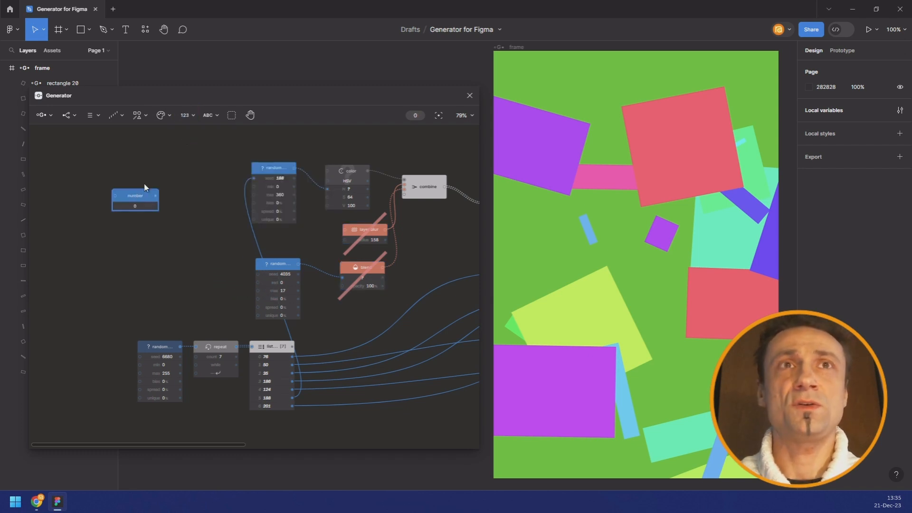
Add an addition and a subtraction Math node and connect the Number node to both.
{"action": "left_click", "coordinate": [181, 116]}
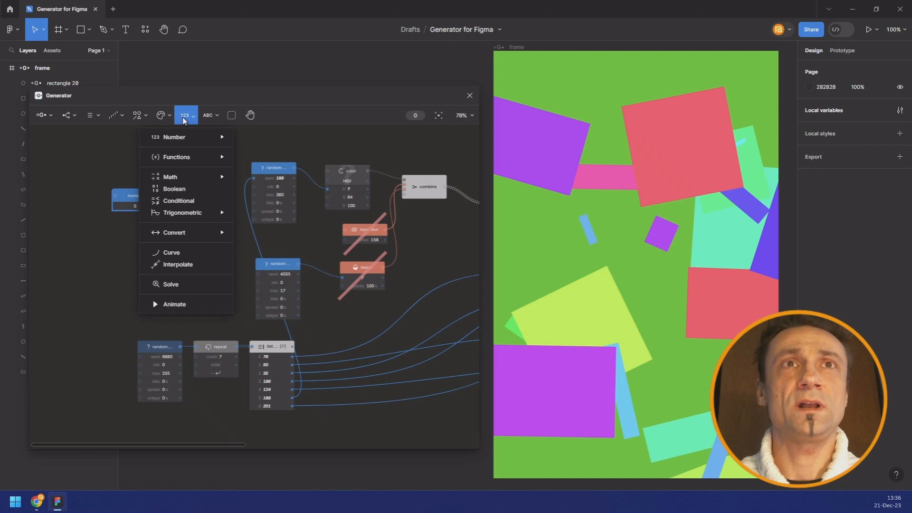
{"action": "left_click", "coordinate": [184, 176]}
{"action": "left_click_drag", "start_coordinate": [197, 206], "coordinate": [177, 166]}
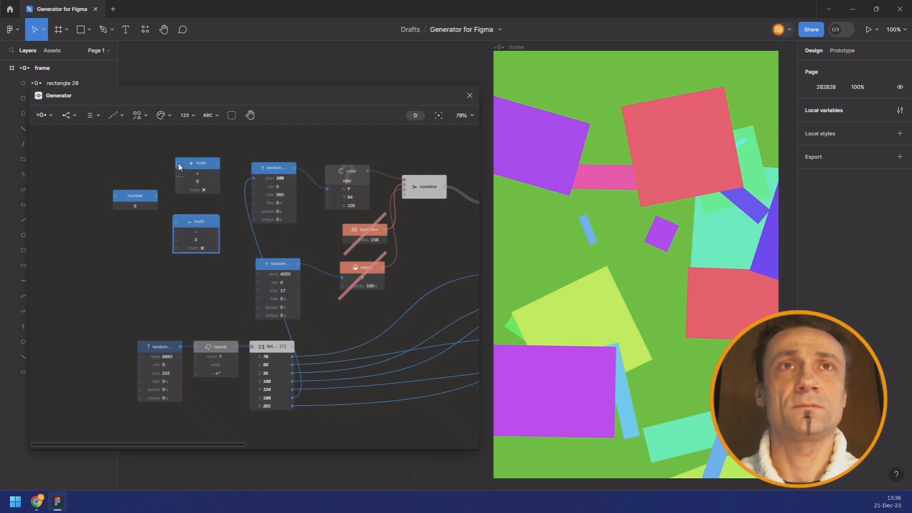
{"action": "left_click_drag", "start_coordinate": [176, 223], "coordinate": [176, 224]}
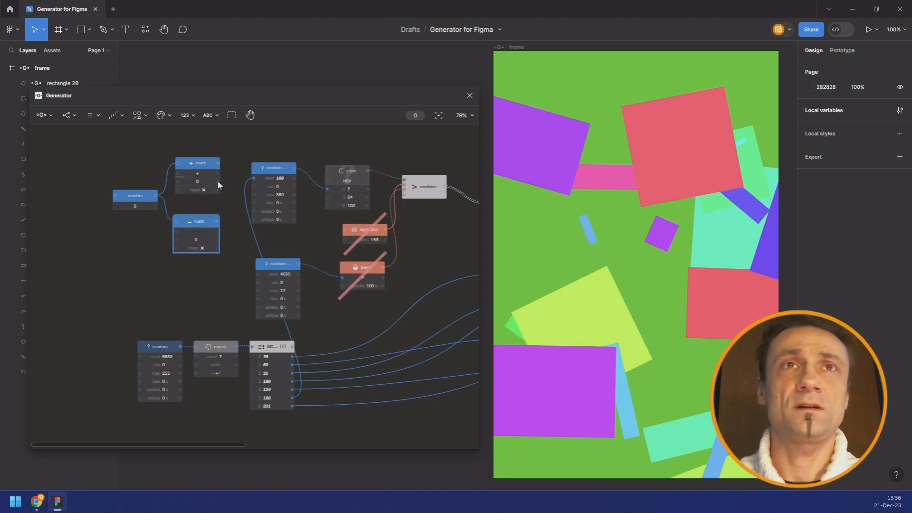
Share the addition node's operand with the subtraction node, and connect their outputs to the hue Random node's minimum and maximum.
{"action": "left_click_drag", "start_coordinate": [218, 184], "coordinate": [186, 241]}
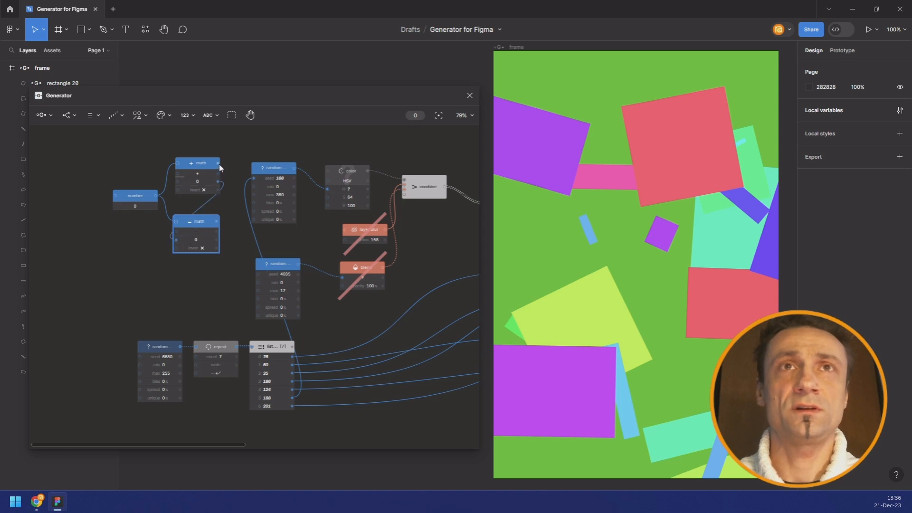
{"action": "left_click_drag", "start_coordinate": [218, 163], "coordinate": [257, 187]}
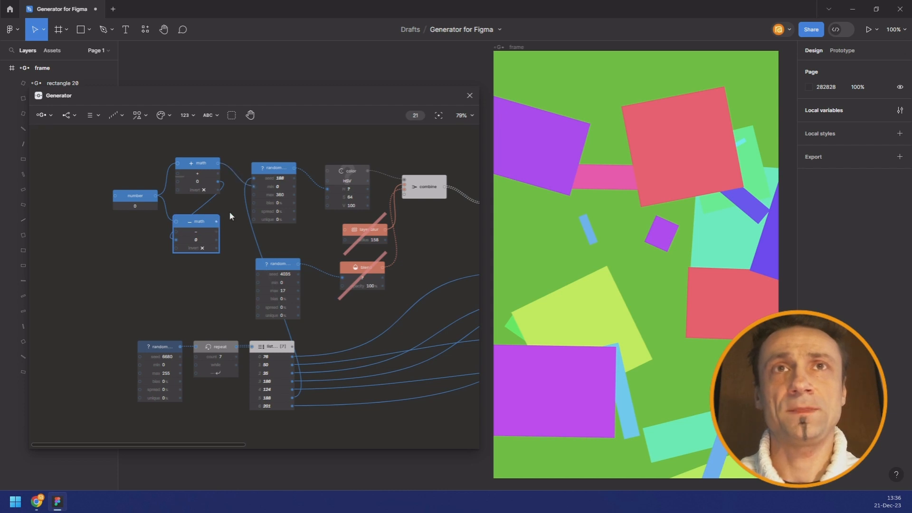
{"action": "left_click_drag", "start_coordinate": [260, 195], "coordinate": [259, 195]}
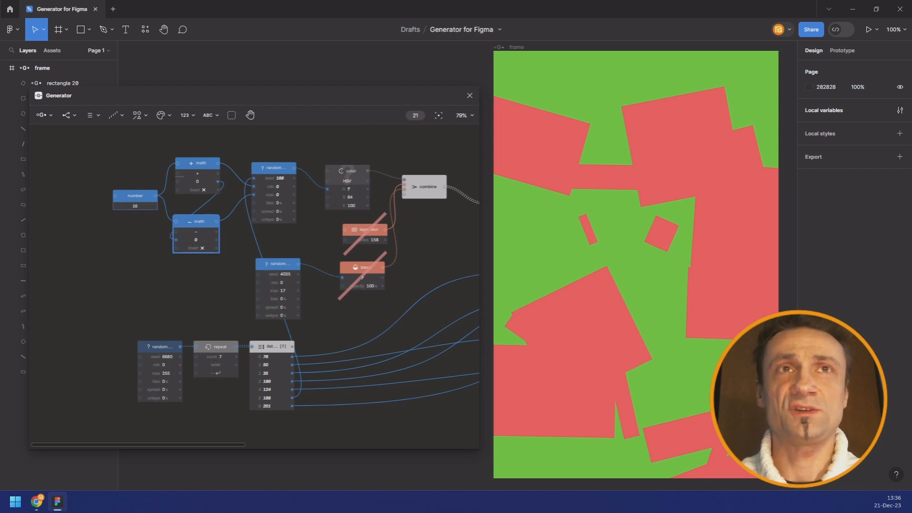
Set the Number node to 5 and the addition node's operand to 52.
{"action": "left_click_drag", "start_coordinate": [135, 206], "coordinate": [131, 206]}
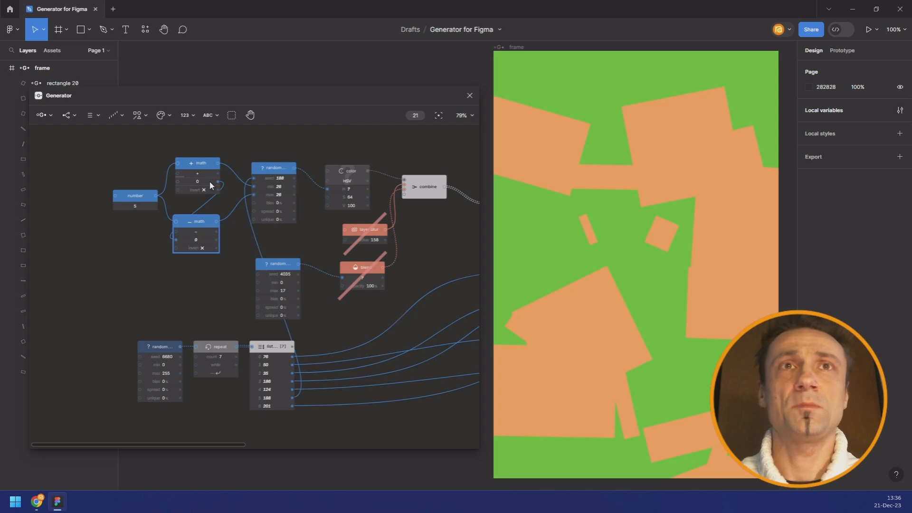
{"action": "left_click_drag", "start_coordinate": [209, 181], "coordinate": [212, 181]}
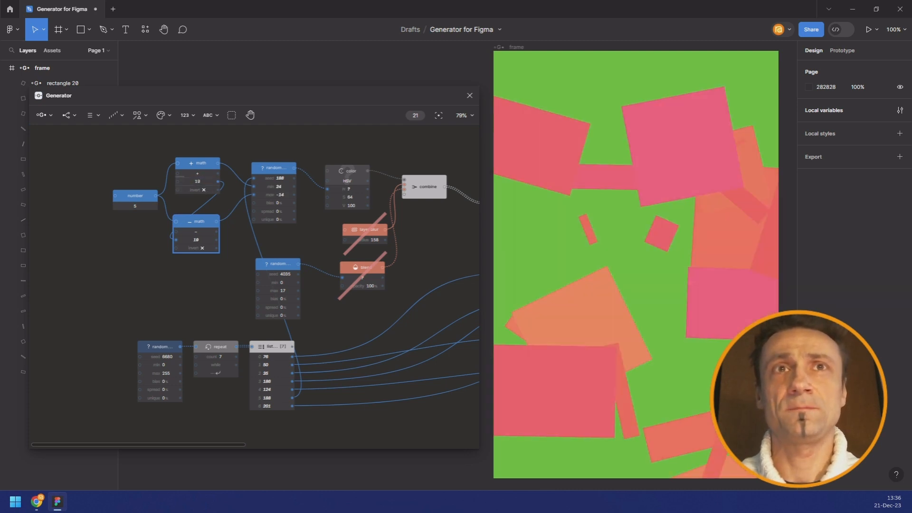
{"action": "left_click_drag", "start_coordinate": [210, 181], "coordinate": [212, 181]}
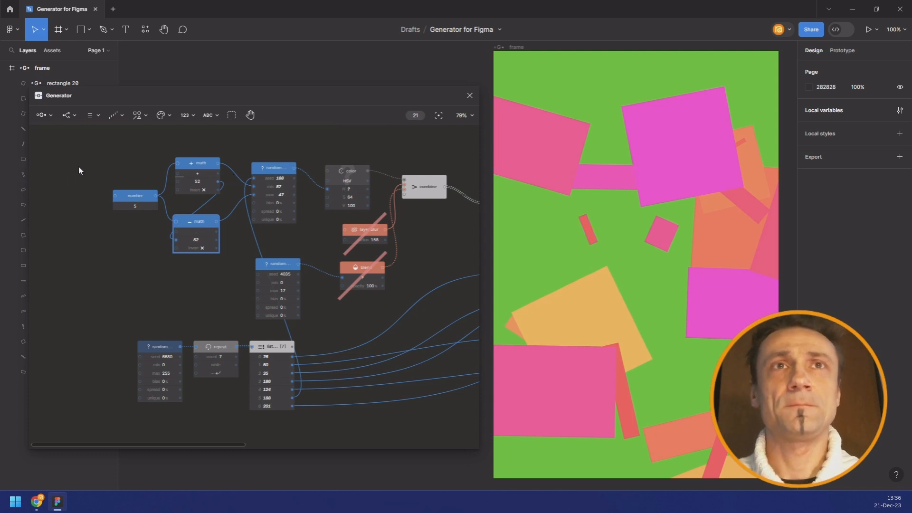
Connect the two Math outputs to the minimum and maximum of the background color's Random node, and set the shared operand to 78.
{"action": "scroll", "coordinate": [66, 172], "scroll_direction": "down", "scroll_amount": 3}
{"action": "scroll", "coordinate": [179, 202], "scroll_direction": "right", "scroll_amount": 3}
{"action": "scroll", "coordinate": [179, 202], "scroll_direction": "down", "scroll_amount": 1}
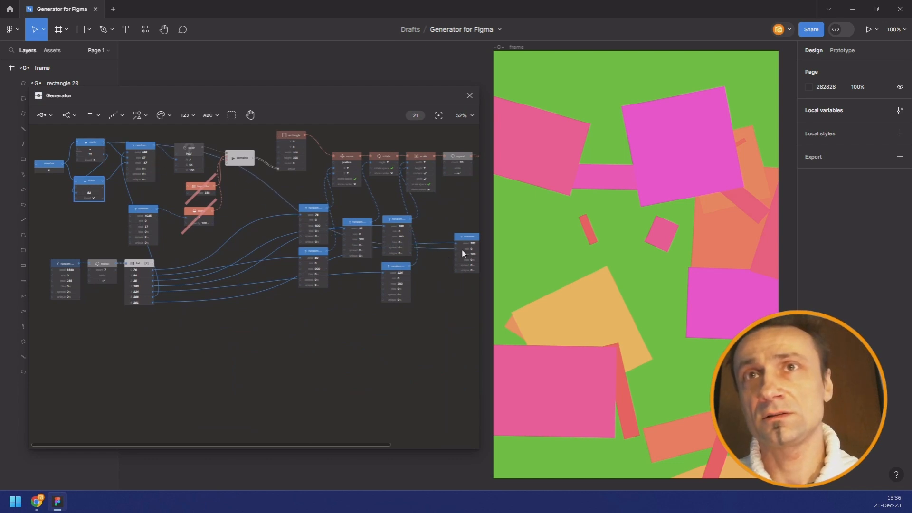
{"action": "left_click_drag", "start_coordinate": [462, 250], "coordinate": [462, 249]}
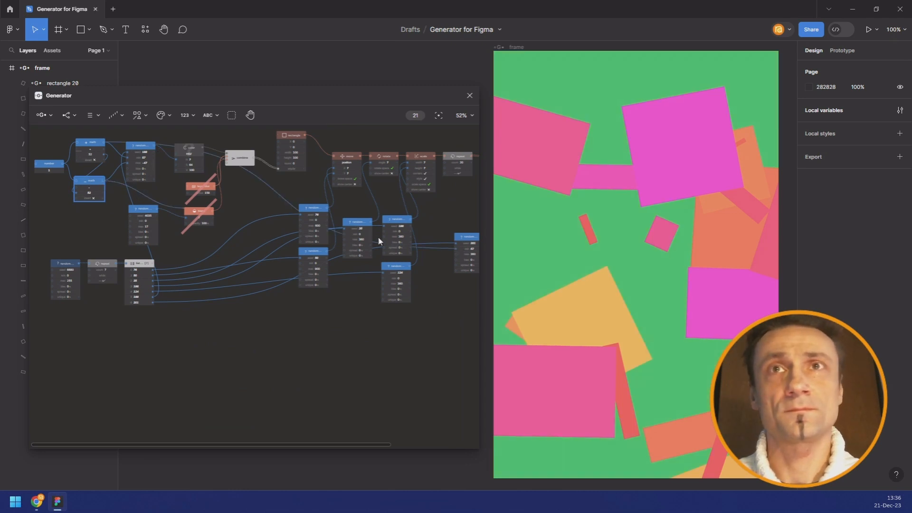
{"action": "left_click_drag", "start_coordinate": [458, 254], "coordinate": [458, 255]}
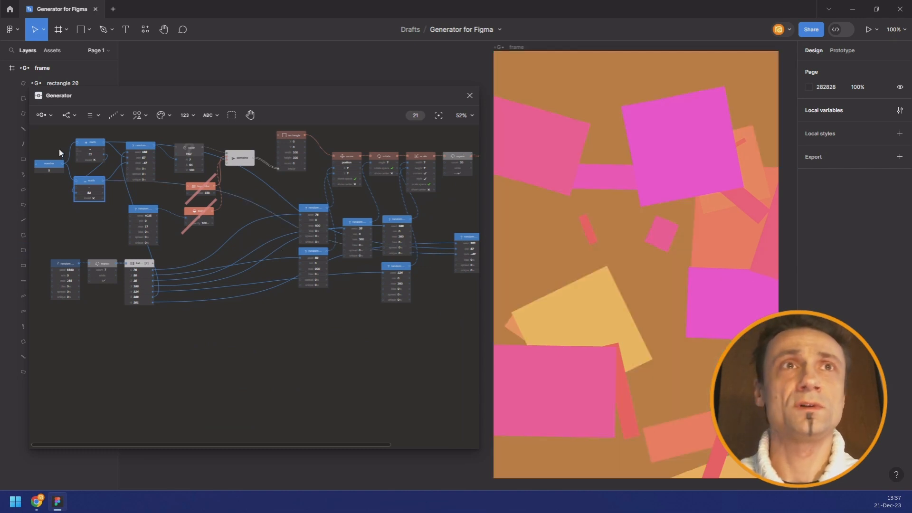
{"action": "left_click_drag", "start_coordinate": [91, 155], "coordinate": [103, 154]}
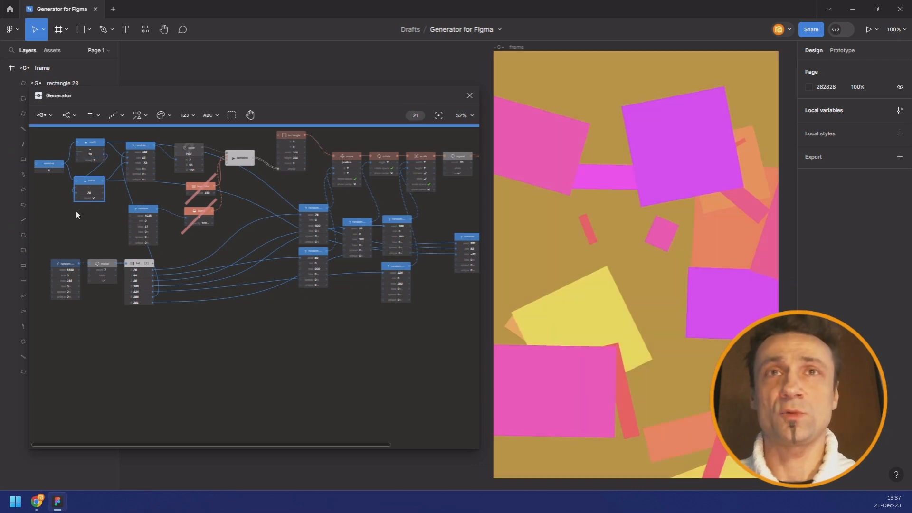
Add a Random node in front of the Number node and connect its output to the number.
{"action": "left_click_drag", "start_coordinate": [62, 229], "coordinate": [206, 266]}
{"action": "scroll", "coordinate": [160, 271], "scroll_direction": "up", "scroll_amount": 5}
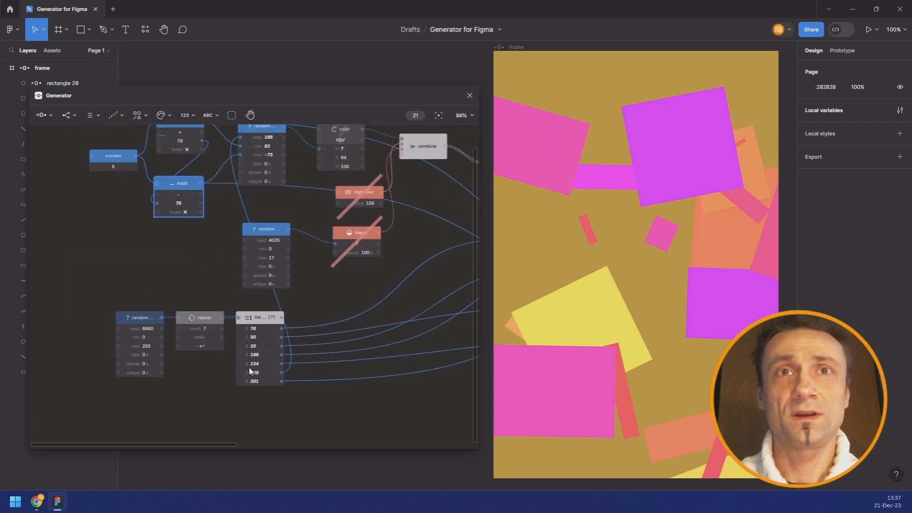
{"action": "left_click", "coordinate": [114, 115]}
{"action": "left_click", "coordinate": [108, 196]}
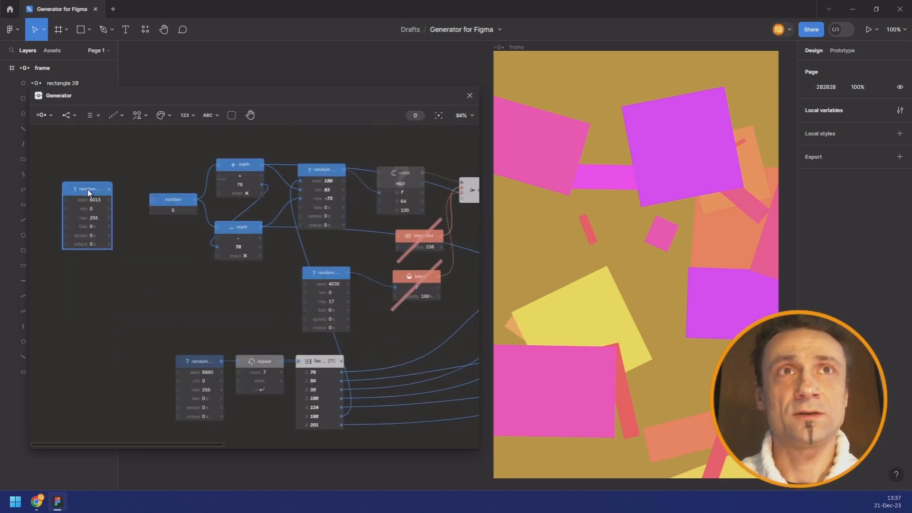
{"action": "left_click_drag", "start_coordinate": [142, 183], "coordinate": [172, 200]}
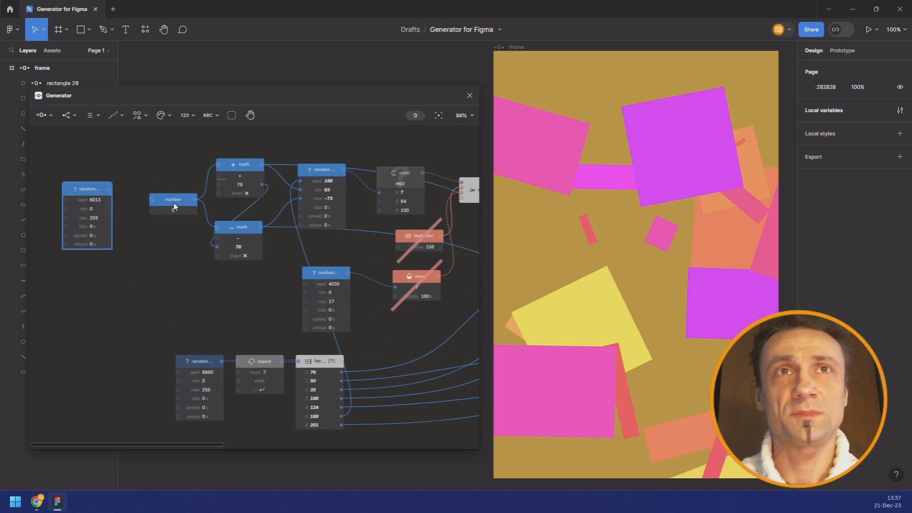
{"action": "left_click_drag", "start_coordinate": [86, 189], "coordinate": [103, 202]}
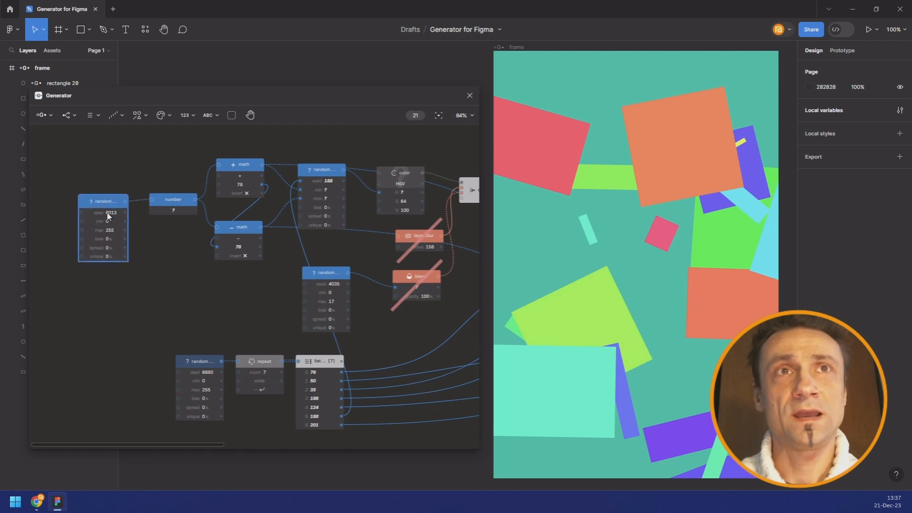
Set the new Random node's maximum to 360 and step its seed up to 6017.
{"action": "left_click", "coordinate": [116, 233]}
{"action": "type", "text": "360"}
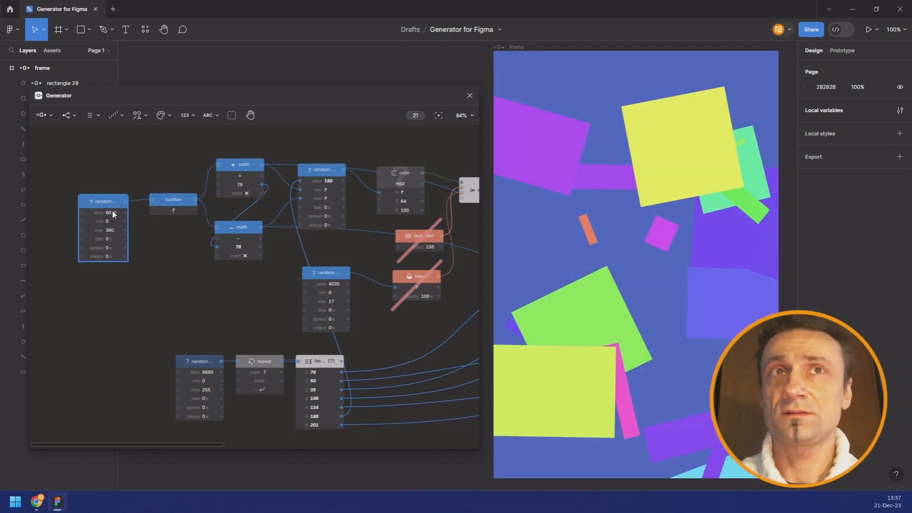
{"action": "scroll", "coordinate": [113, 212], "scroll_direction": "up", "scroll_amount": 1}
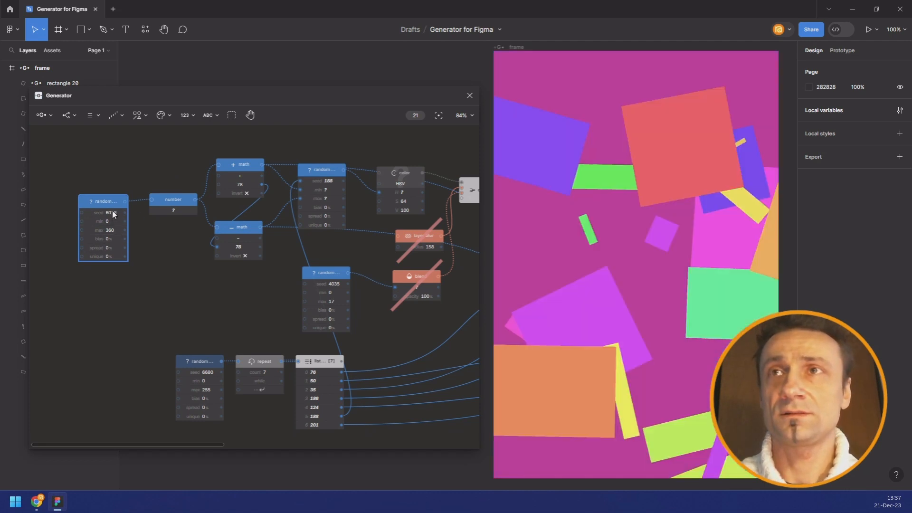
{"action": "scroll", "coordinate": [112, 212], "scroll_direction": "up", "scroll_amount": 1}
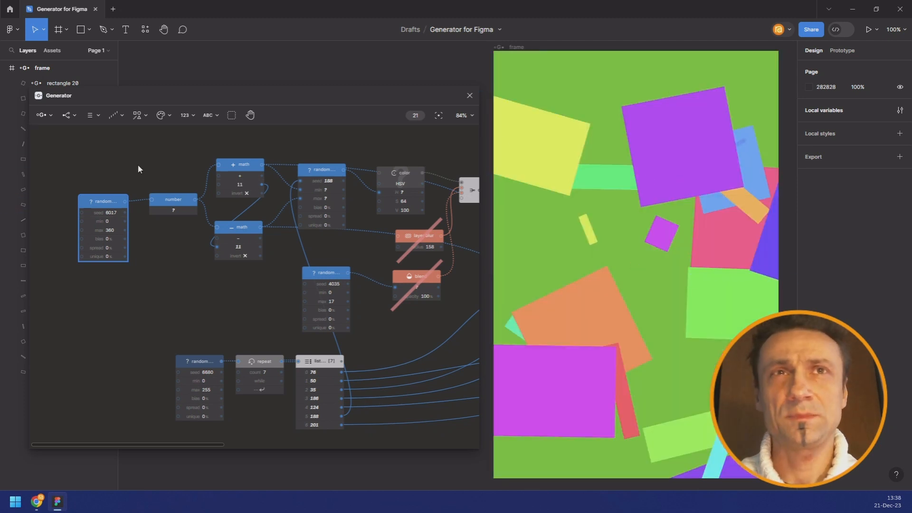
Insert a Freeze node between the base-hue Random node and the Number node.
{"action": "scroll", "coordinate": [213, 186], "scroll_direction": "left", "scroll_amount": 4}
{"action": "left_click_drag", "start_coordinate": [200, 203], "coordinate": [142, 199]}
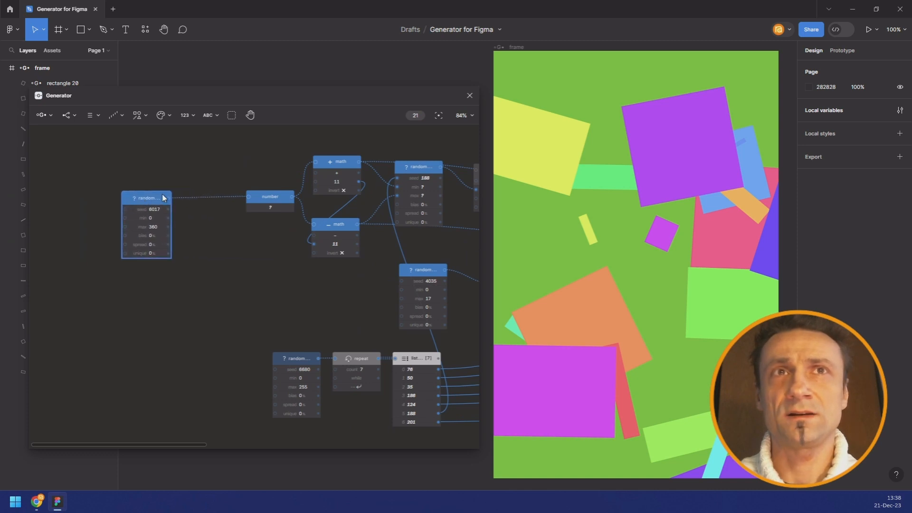
{"action": "scroll", "coordinate": [346, 208], "scroll_direction": "right", "scroll_amount": 7}
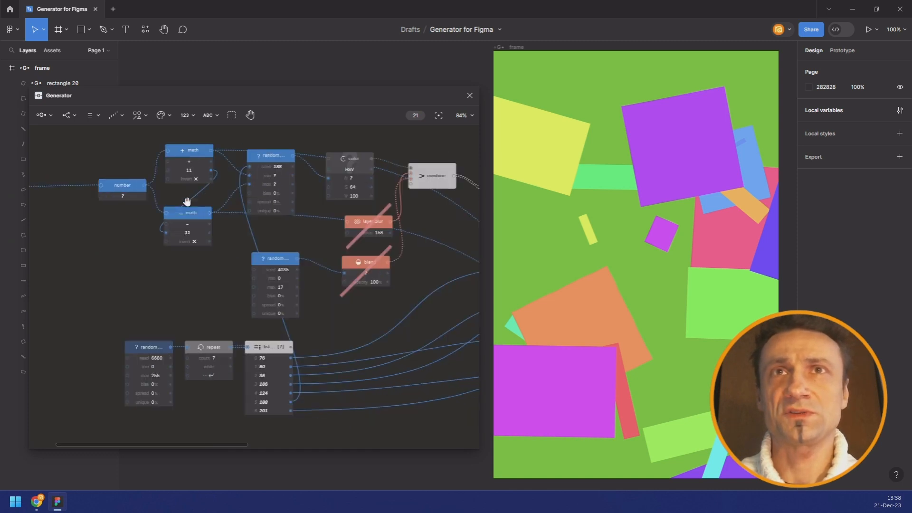
{"action": "scroll", "coordinate": [380, 309], "scroll_direction": "right", "scroll_amount": 10}
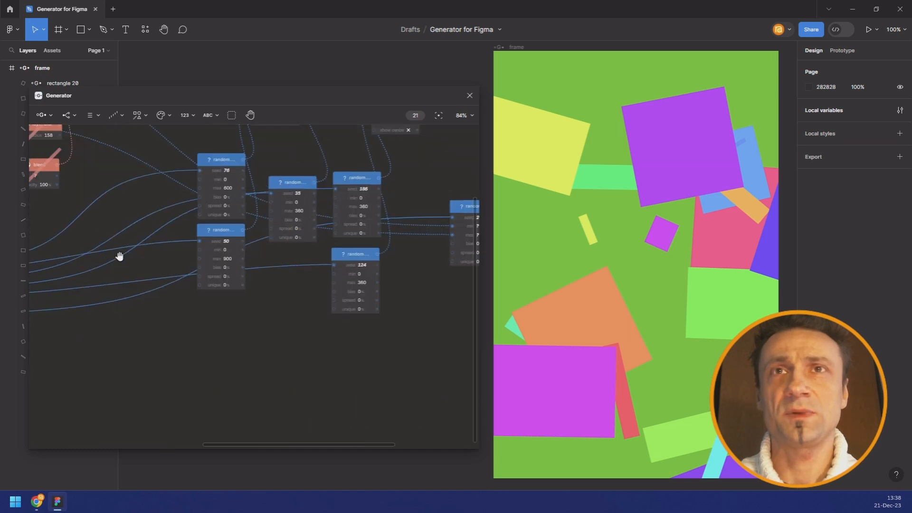
{"action": "left_click_drag", "start_coordinate": [436, 242], "coordinate": [405, 304]}
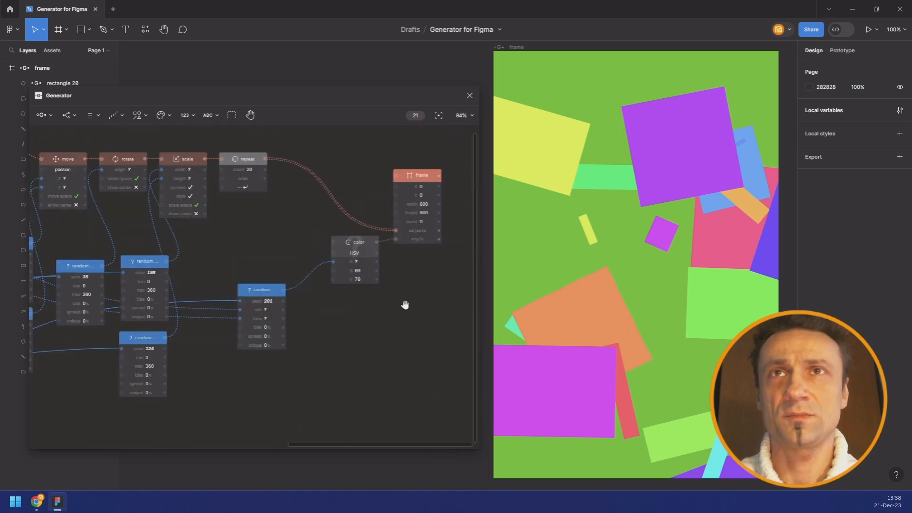
{"action": "left_click_drag", "start_coordinate": [150, 229], "coordinate": [292, 234]}
{"action": "scroll", "coordinate": [295, 234], "scroll_direction": "down", "scroll_amount": 5}
{"action": "left_click_drag", "start_coordinate": [150, 214], "coordinate": [332, 209]}
{"action": "scroll", "coordinate": [129, 187], "scroll_direction": "up", "scroll_amount": 5}
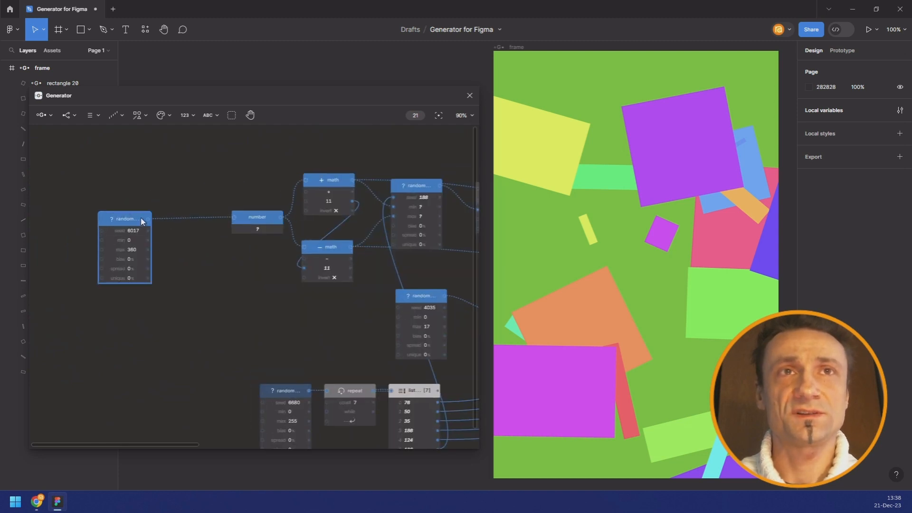
{"action": "left_click", "coordinate": [71, 115]}
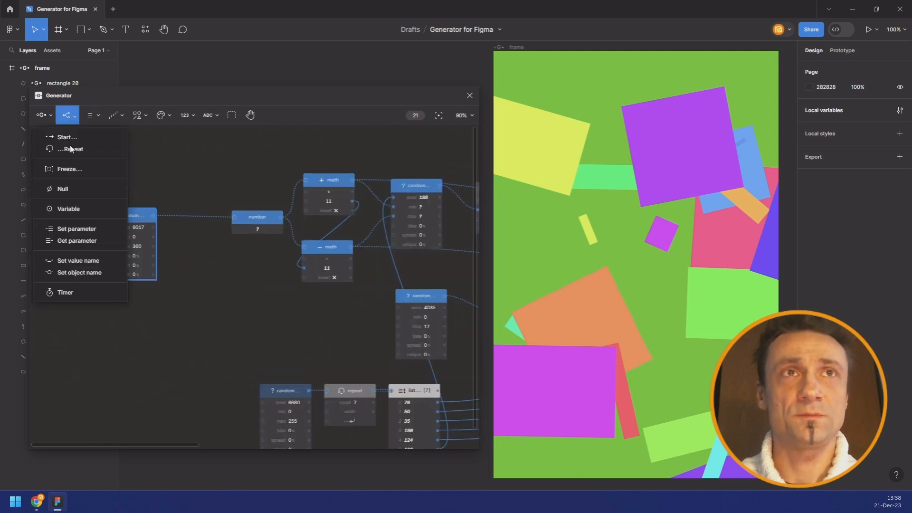
{"action": "left_click", "coordinate": [81, 169]}
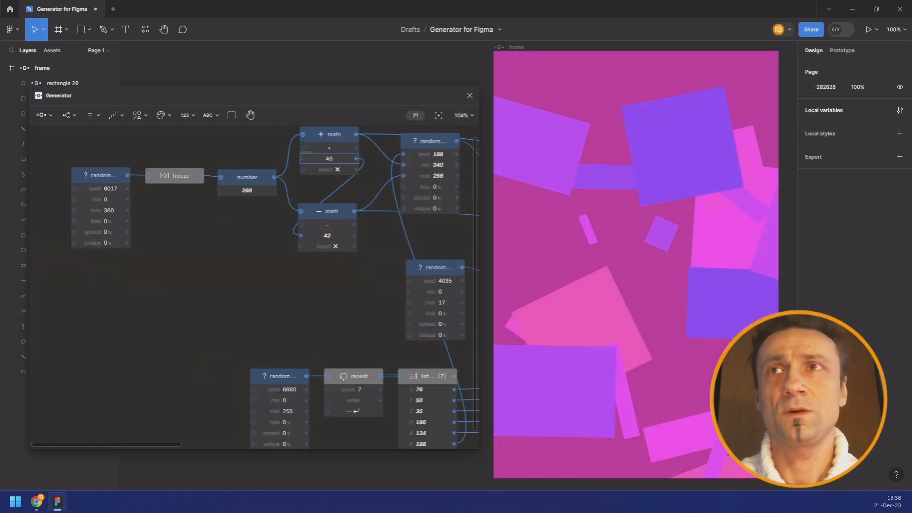
Set the addition node's operand to 52 and step the base-hue Random node's seed up to 6021.
{"action": "scroll", "coordinate": [109, 189], "scroll_direction": "up", "scroll_amount": 1}
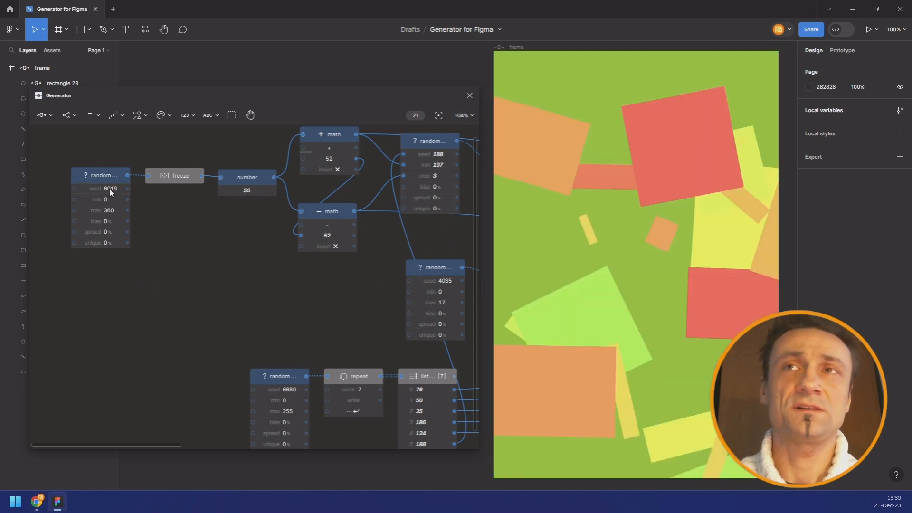
{"action": "scroll", "coordinate": [109, 189], "scroll_direction": "up", "scroll_amount": 1}
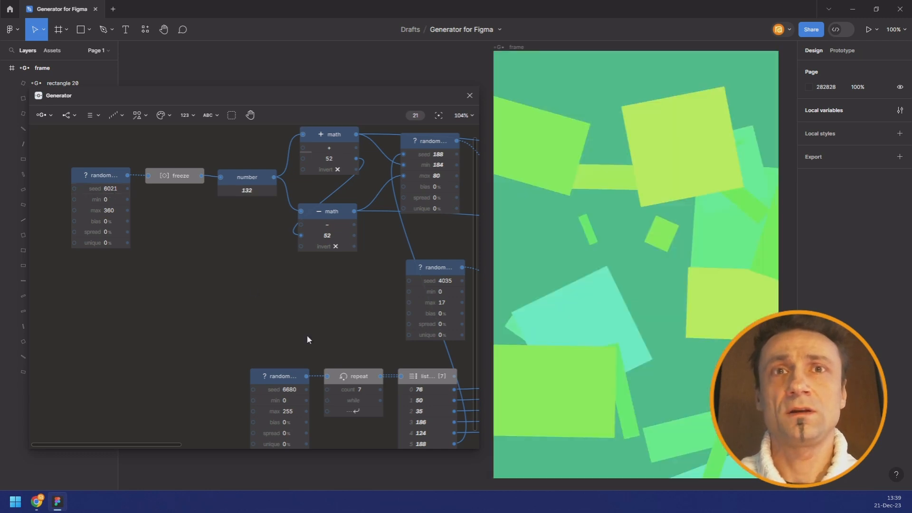
Raise the seed list's Repeat count to 8 and connect the list's new last output to the base-hue Random node's seed.
{"action": "left_click_drag", "start_coordinate": [311, 323], "coordinate": [328, 313]}
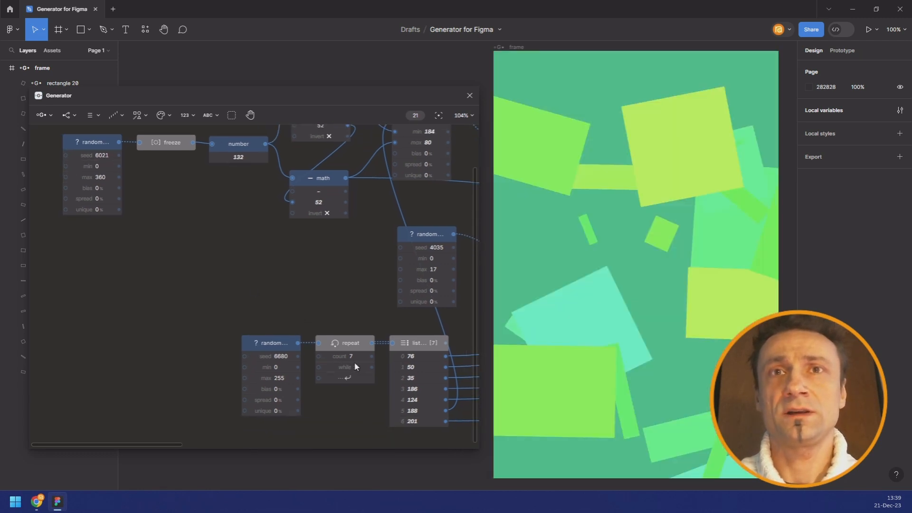
{"action": "scroll", "coordinate": [356, 358], "scroll_direction": "up", "scroll_amount": 1}
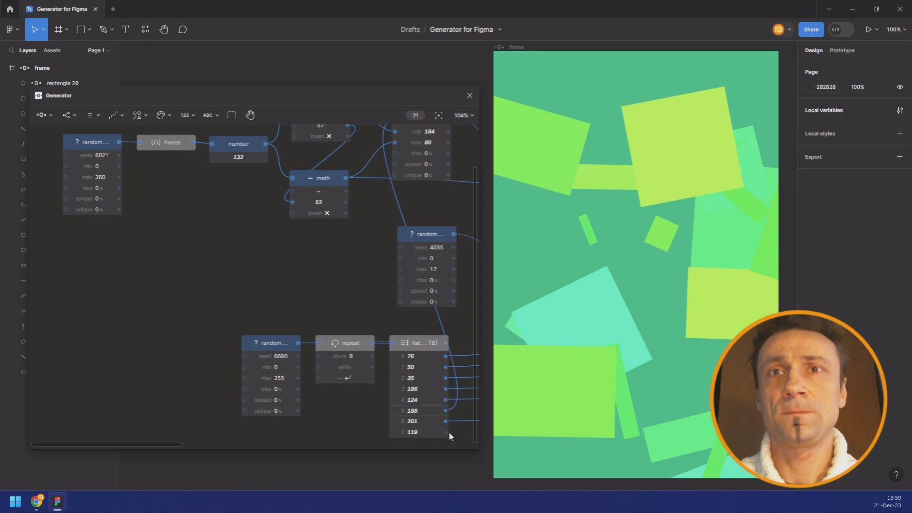
{"action": "left_click_drag", "start_coordinate": [187, 238], "coordinate": [90, 155]}
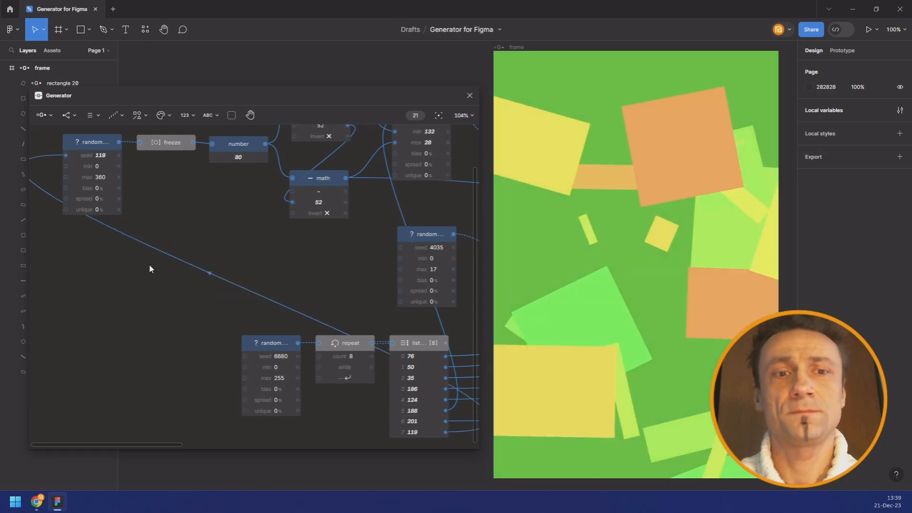
Move the seed-generating Random, Repeat and List nodes together to the far left of the graph, below the base-hue Random node.
{"action": "scroll", "coordinate": [192, 318], "scroll_direction": "down", "scroll_amount": 2}
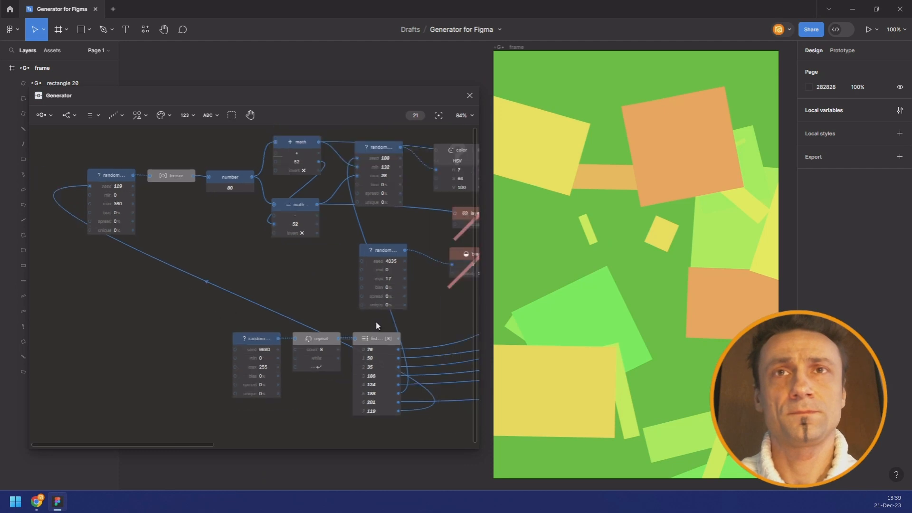
{"action": "left_click_drag", "start_coordinate": [376, 320], "coordinate": [176, 368]}
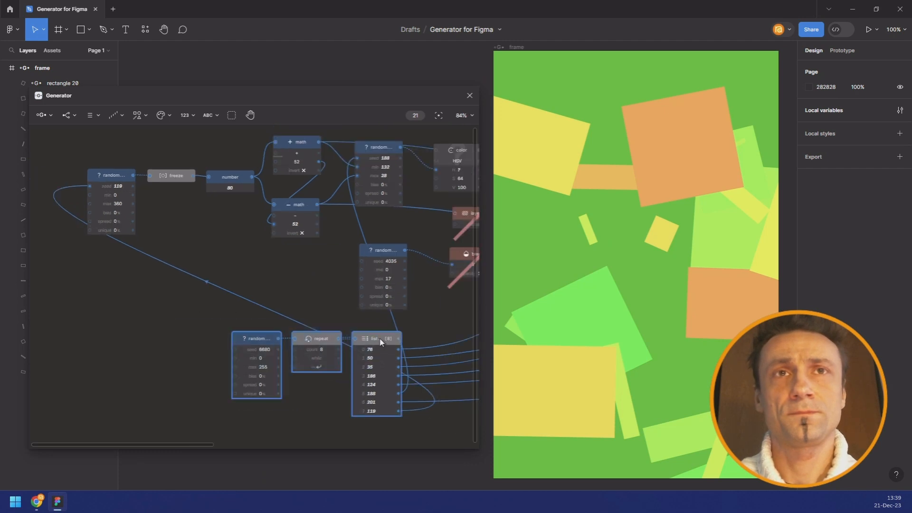
{"action": "left_click_drag", "start_coordinate": [380, 341], "coordinate": [89, 337]}
{"action": "left_click_drag", "start_coordinate": [203, 290], "coordinate": [287, 278]}
{"action": "left_click_drag", "start_coordinate": [170, 319], "coordinate": [60, 313]}
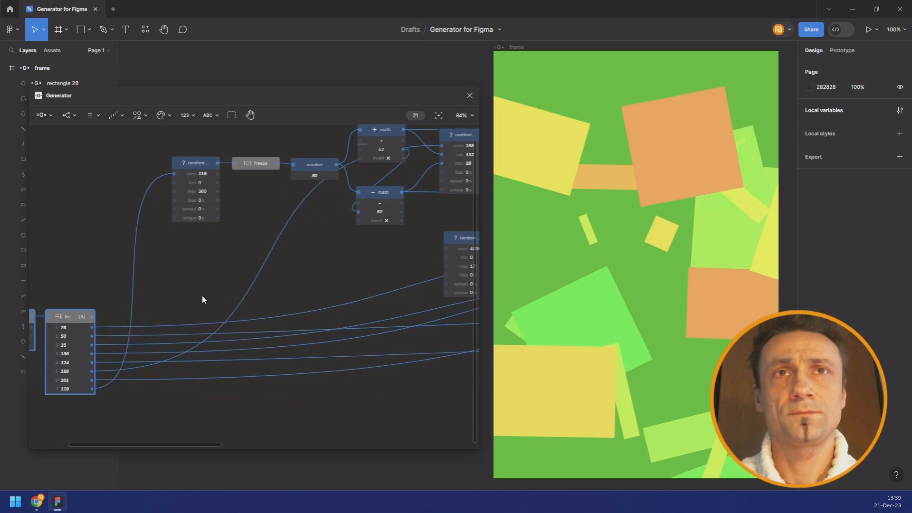
{"action": "left_click", "coordinate": [204, 294]}
Re-enable the disabled Layer Blur and Blend nodes feeding the Combine node.
{"action": "scroll", "coordinate": [163, 283], "scroll_direction": "down", "scroll_amount": 3}
{"action": "left_click_drag", "start_coordinate": [326, 282], "coordinate": [152, 293]}
{"action": "scroll", "coordinate": [234, 296], "scroll_direction": "right", "scroll_amount": 3}
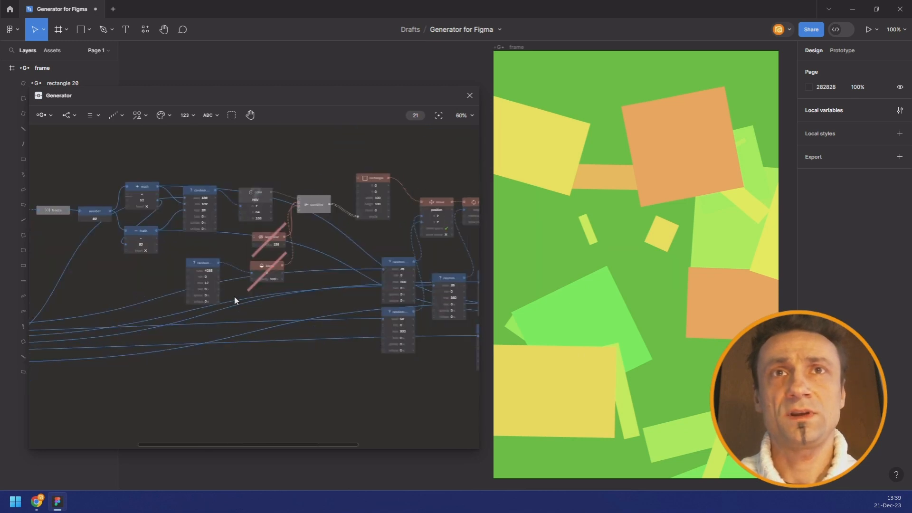
{"action": "left_click_drag", "start_coordinate": [274, 261], "coordinate": [288, 231]}
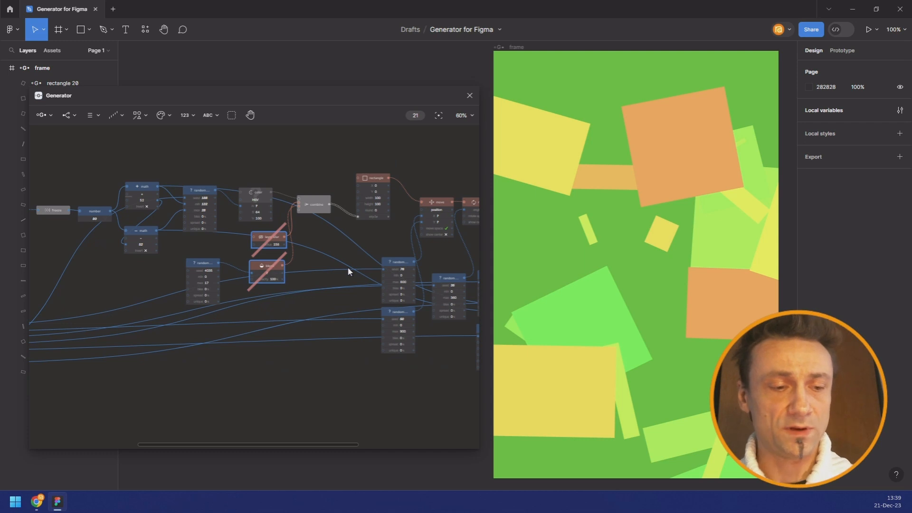
{"action": "key", "text": "ctrl+e"}
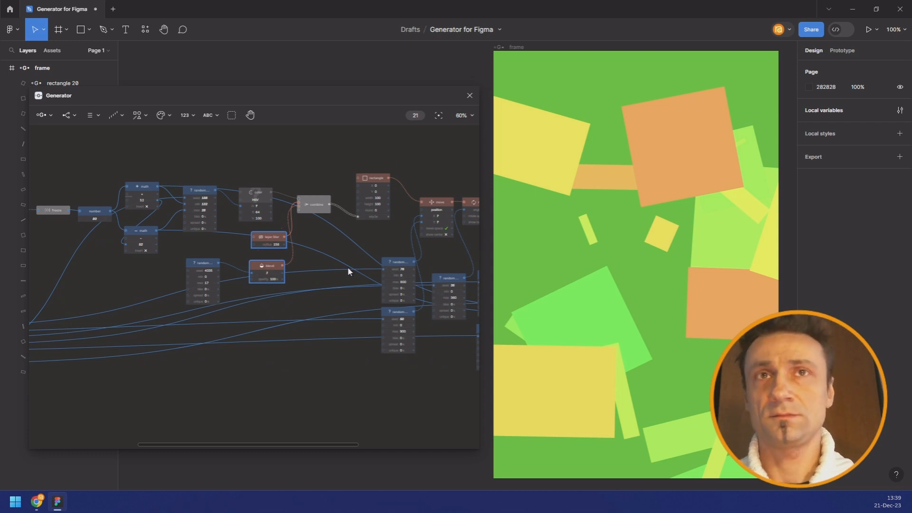
Step the seed of the Random node feeding the seed list up to 6691 to try other compositions.
{"action": "scroll", "coordinate": [128, 250], "scroll_direction": "down", "scroll_amount": 5}
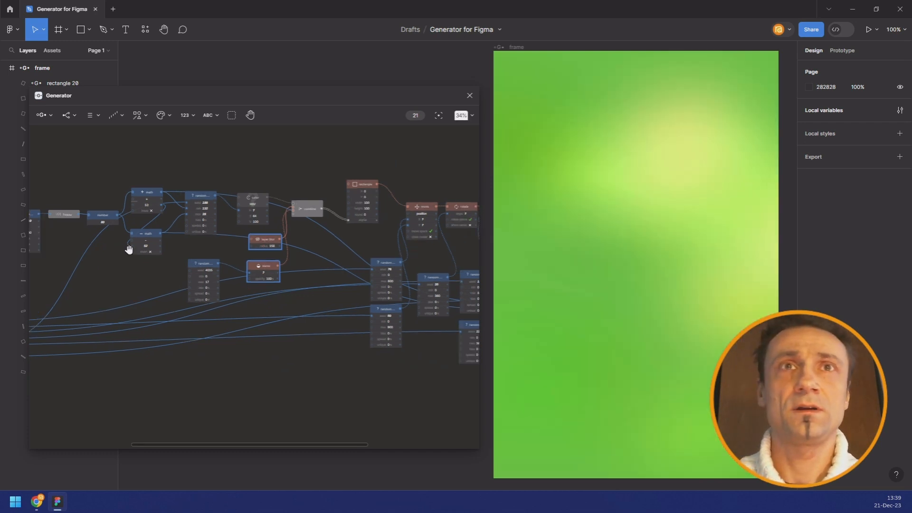
{"action": "scroll", "coordinate": [138, 280], "scroll_direction": "up", "scroll_amount": 8}
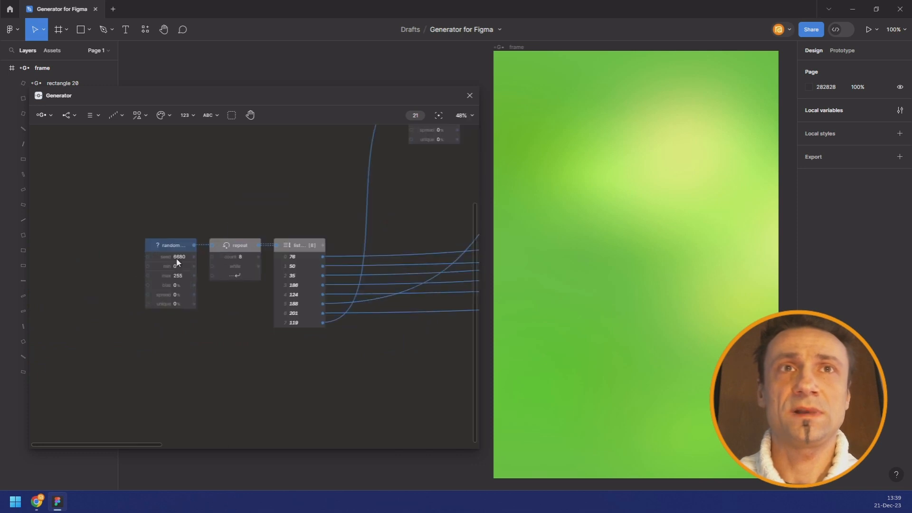
{"action": "scroll", "coordinate": [181, 268], "scroll_direction": "up", "scroll_amount": 1}
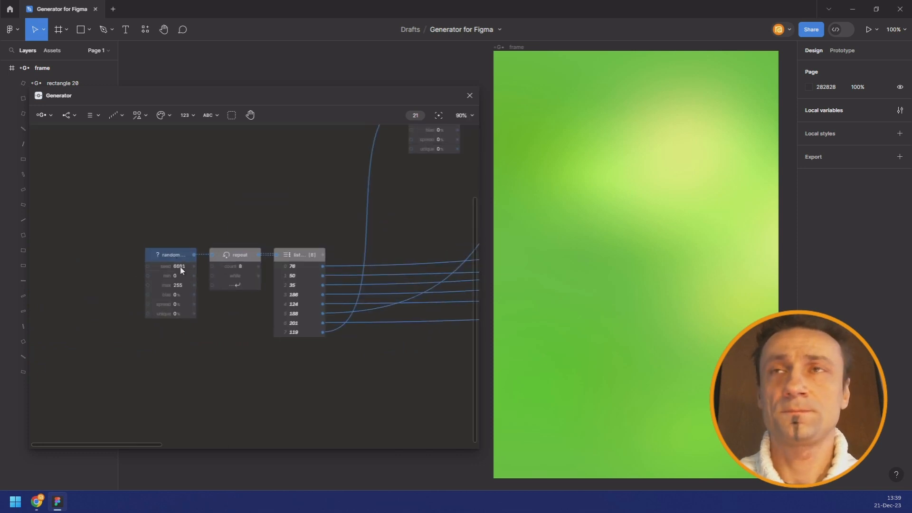
{"action": "scroll", "coordinate": [181, 271], "scroll_direction": "up", "scroll_amount": 1}
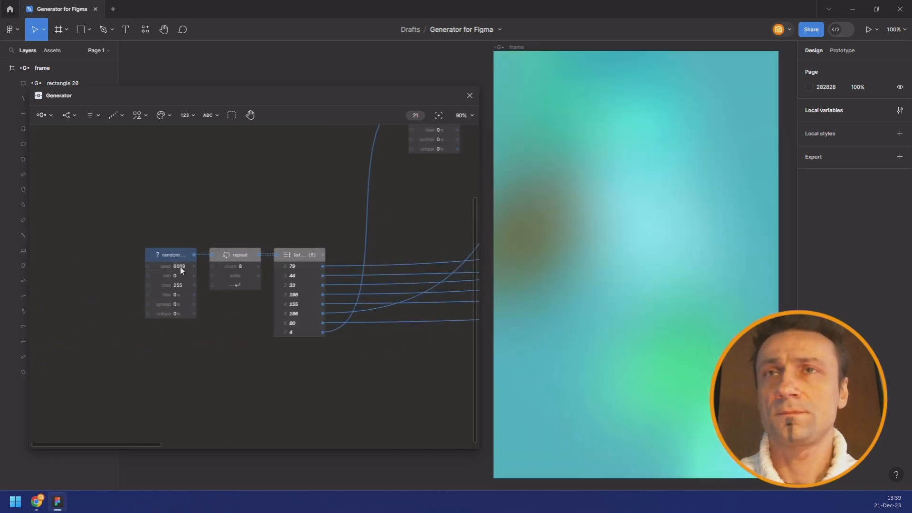
{"action": "scroll", "coordinate": [181, 271], "scroll_direction": "up", "scroll_amount": 1}
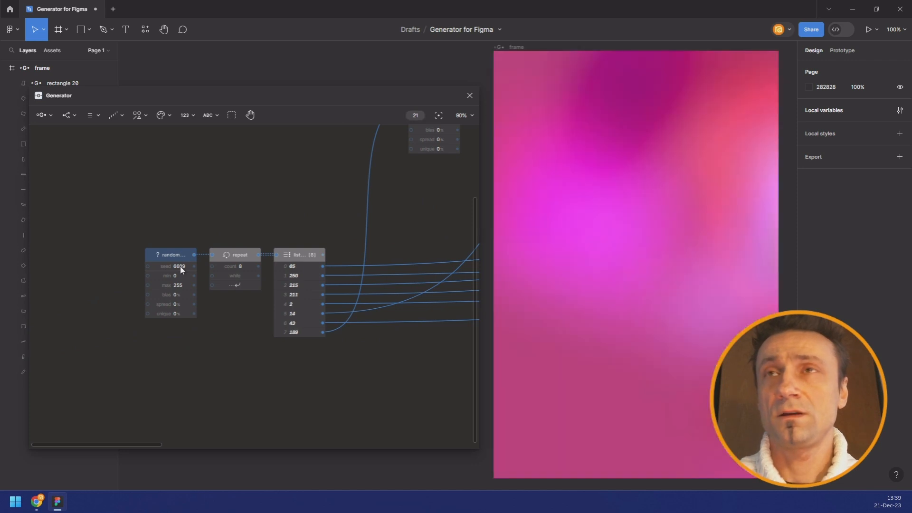
{"action": "scroll", "coordinate": [181, 270], "scroll_direction": "up", "scroll_amount": 1}
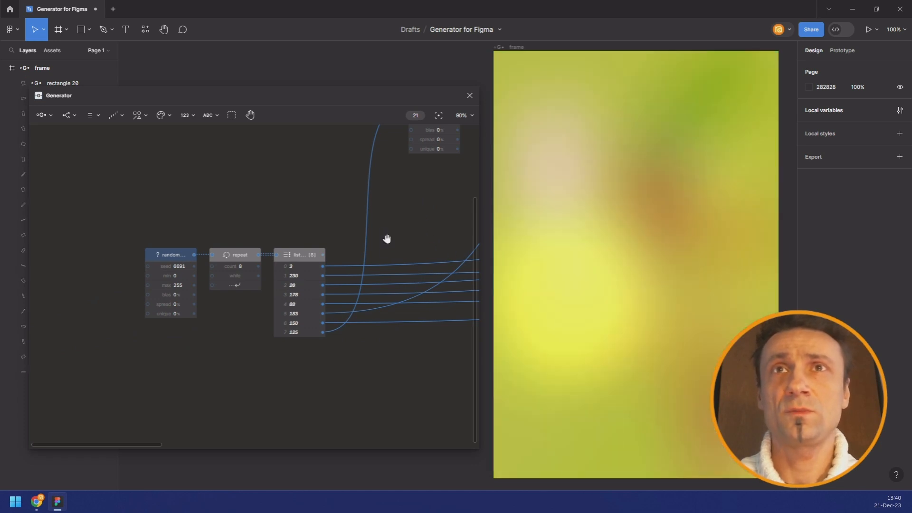
Set the addition node's operand to 101 to widen the hue range.
{"action": "left_click_drag", "start_coordinate": [277, 304], "coordinate": [237, 347]}
{"action": "left_click_drag", "start_coordinate": [364, 235], "coordinate": [237, 161]}
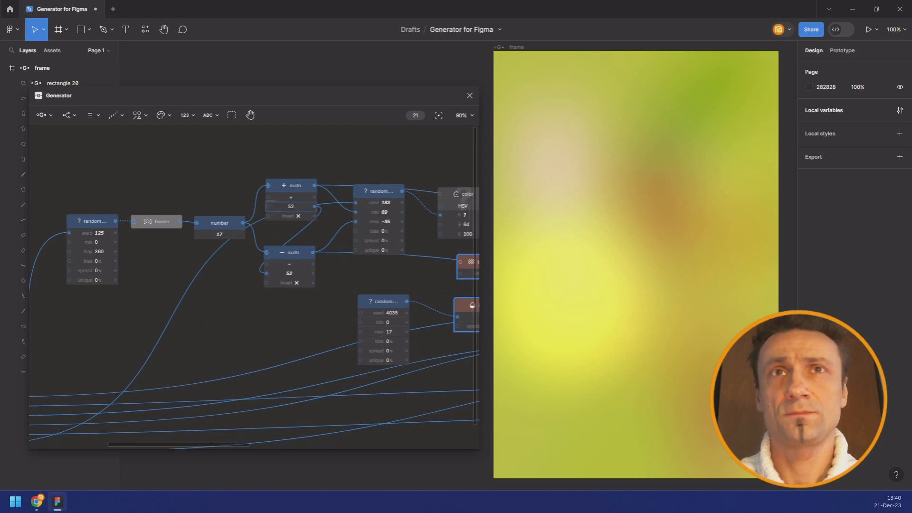
{"action": "left_click_drag", "start_coordinate": [291, 206], "coordinate": [309, 206]}
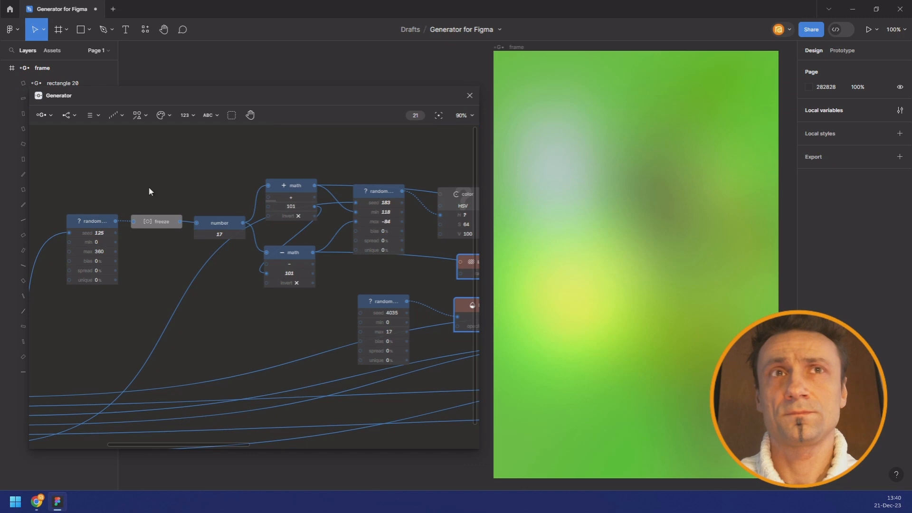
Step the seed of the Random node feeding the seed list up to 6700 to generate more variations.
{"action": "left_click_drag", "start_coordinate": [331, 168], "coordinate": [373, 158]}
{"action": "left_click_drag", "start_coordinate": [155, 288], "coordinate": [293, 179]}
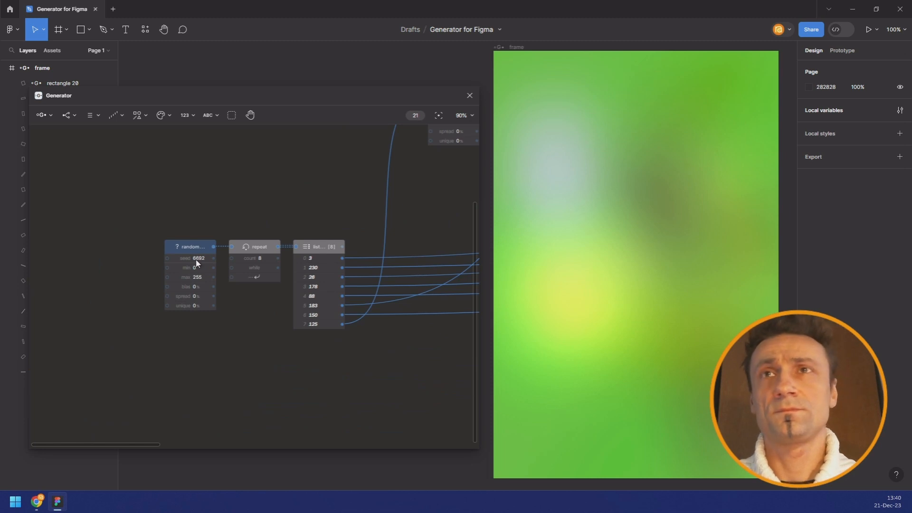
{"action": "scroll", "coordinate": [196, 260], "scroll_direction": "up", "scroll_amount": 1}
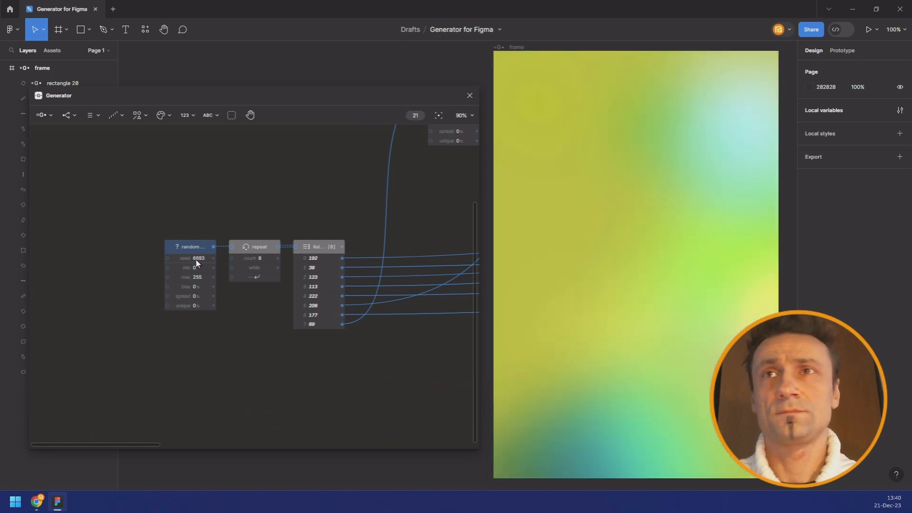
{"action": "scroll", "coordinate": [197, 261], "scroll_direction": "up", "scroll_amount": 1}
{"action": "scroll", "coordinate": [196, 262], "scroll_direction": "up", "scroll_amount": 1}
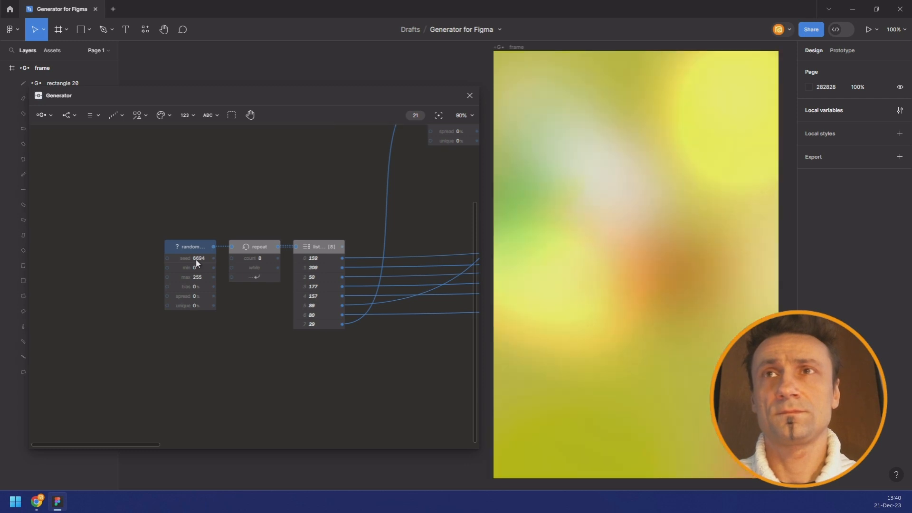
{"action": "scroll", "coordinate": [197, 262], "scroll_direction": "up", "scroll_amount": 1}
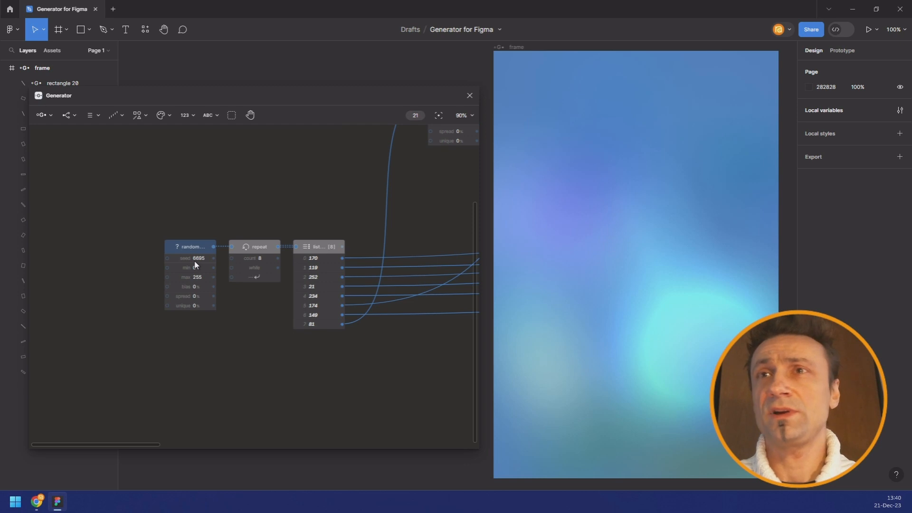
{"action": "scroll", "coordinate": [197, 260], "scroll_direction": "up", "scroll_amount": 1}
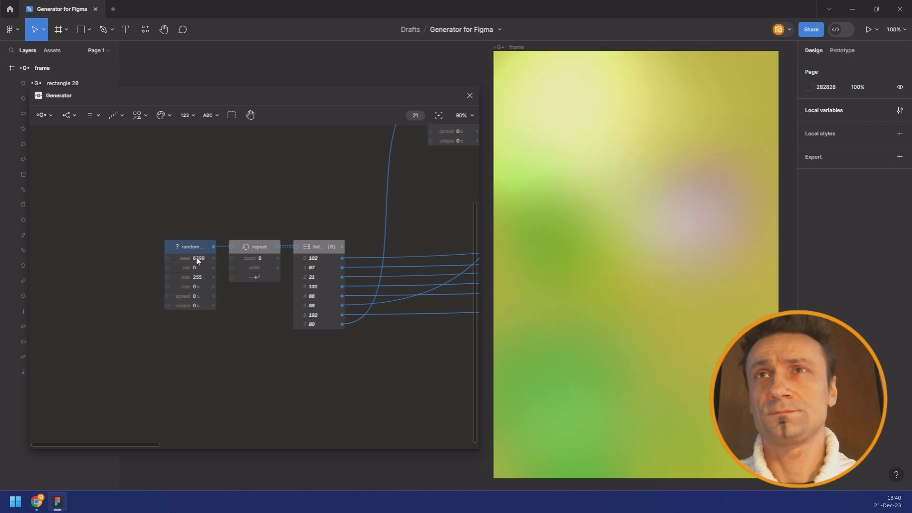
{"action": "scroll", "coordinate": [197, 261], "scroll_direction": "up", "scroll_amount": 1}
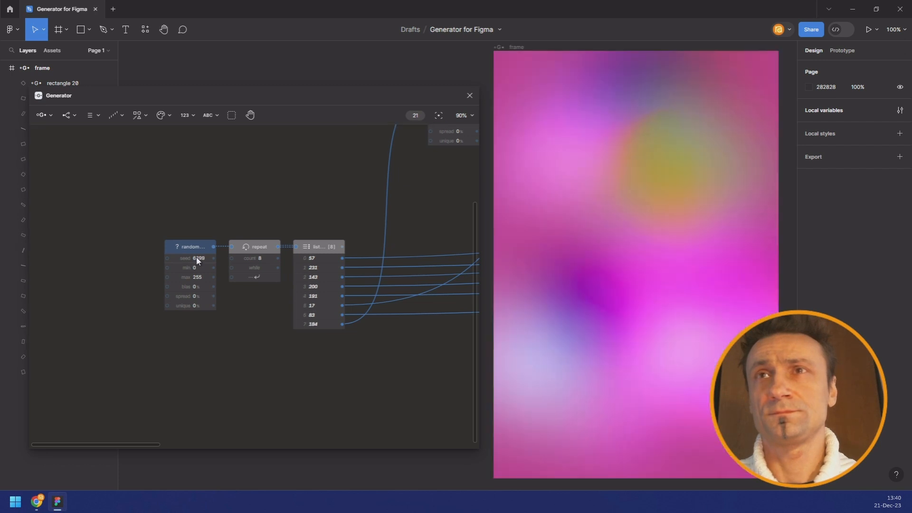
{"action": "scroll", "coordinate": [198, 261], "scroll_direction": "up", "scroll_amount": 1}
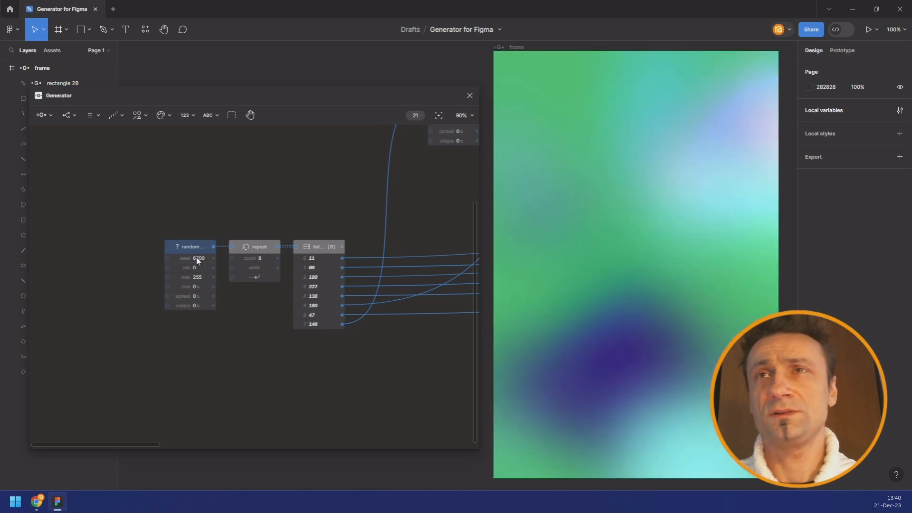